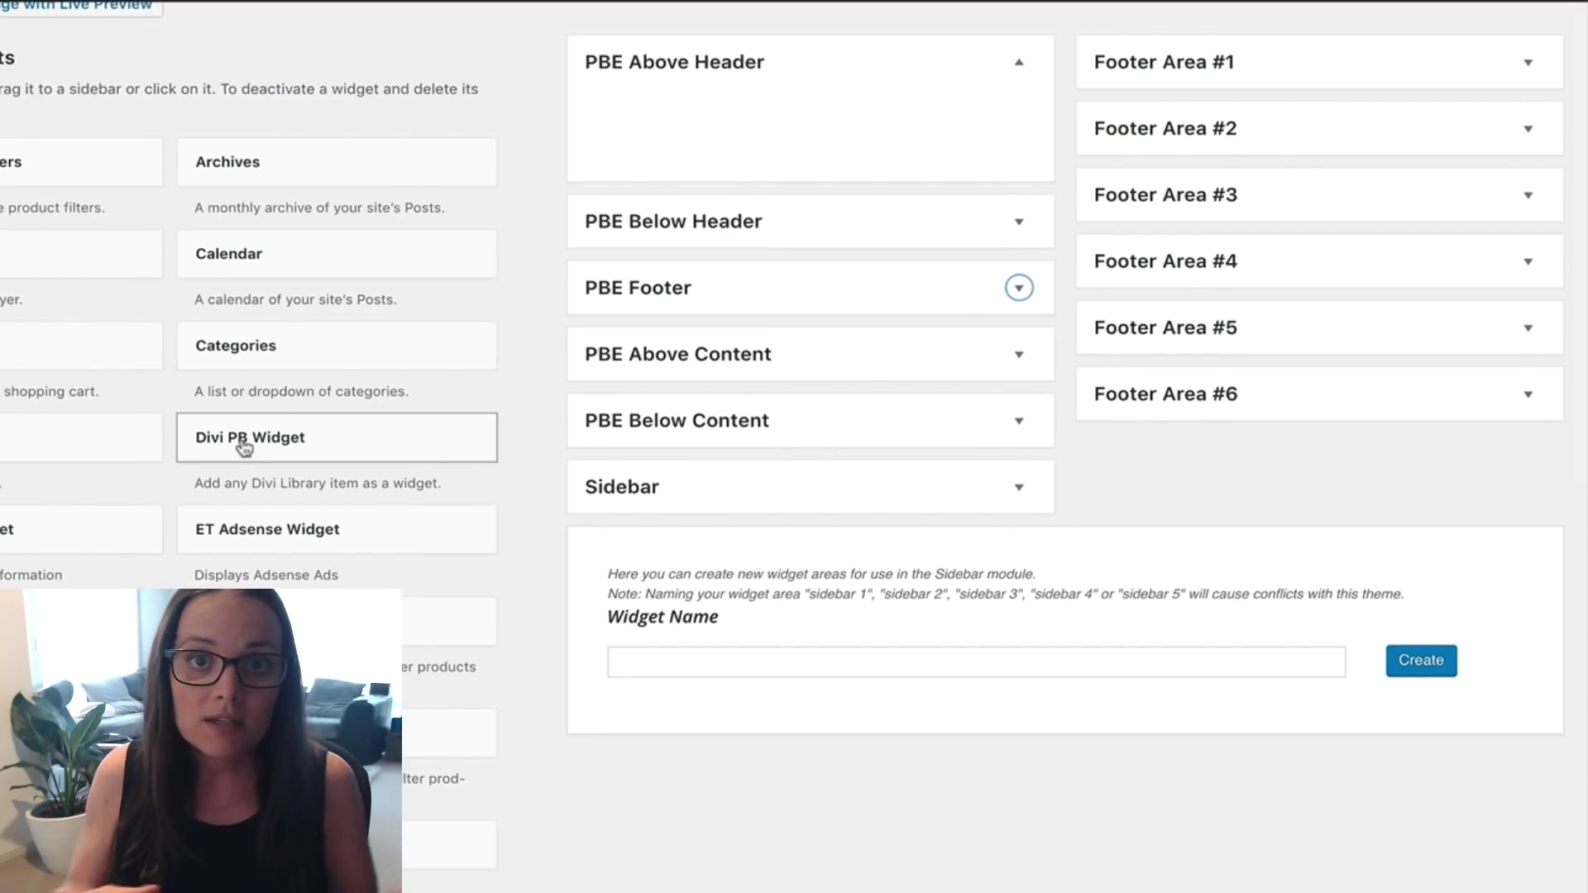
Add a Divi PB Widget to the PBE Below Header area and choose the Black-friday Bar library item
left_click_drag(244, 447, 709, 262)
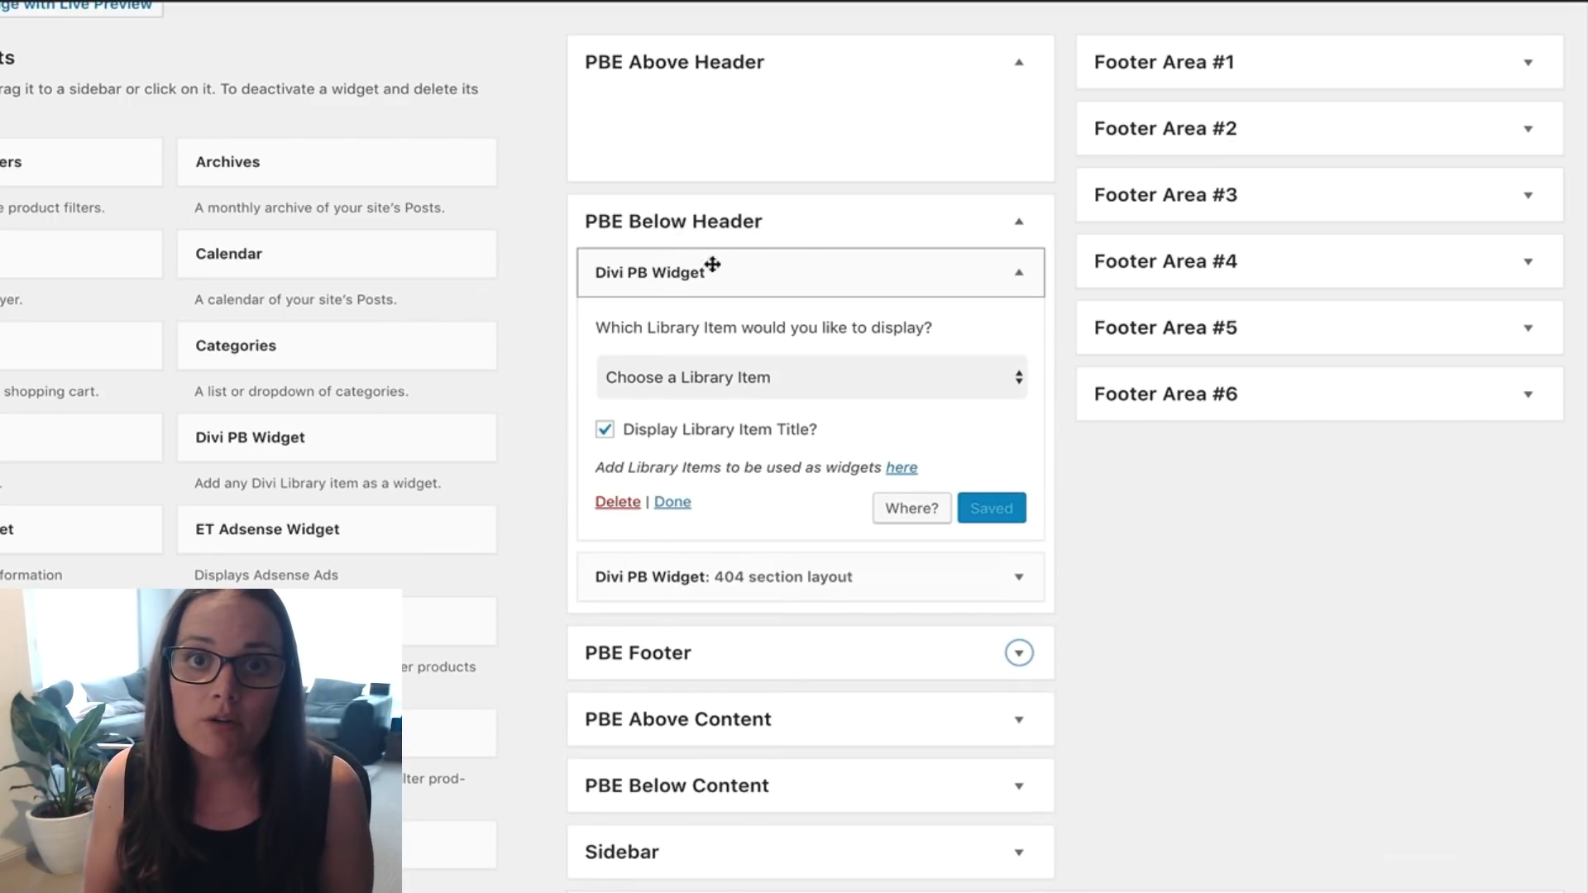
left_click(740, 379)
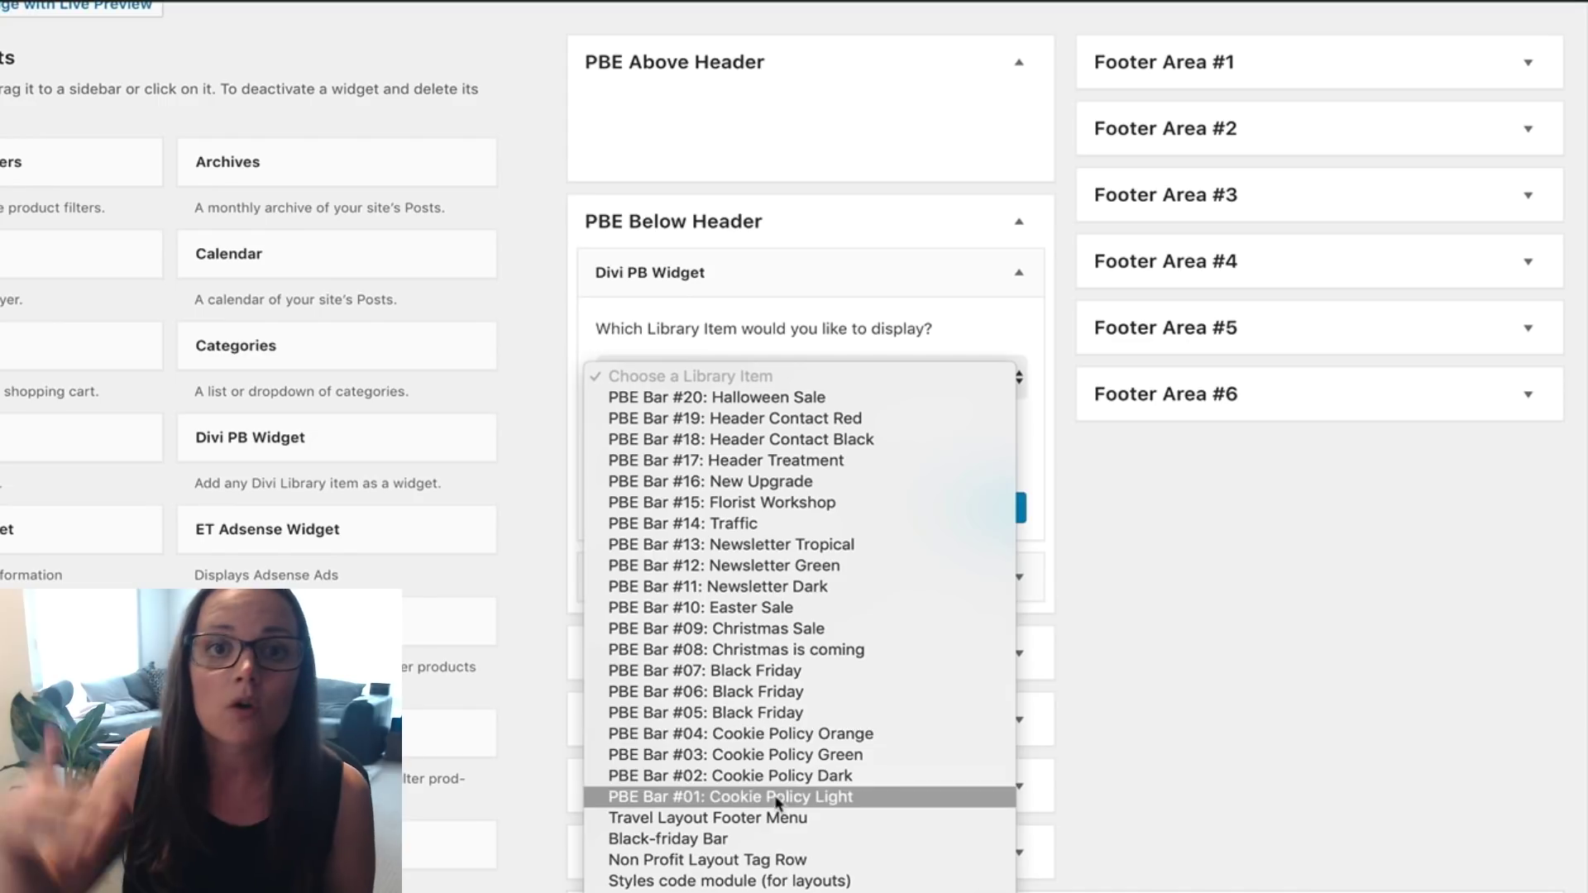
scroll(784, 836, "down", 2)
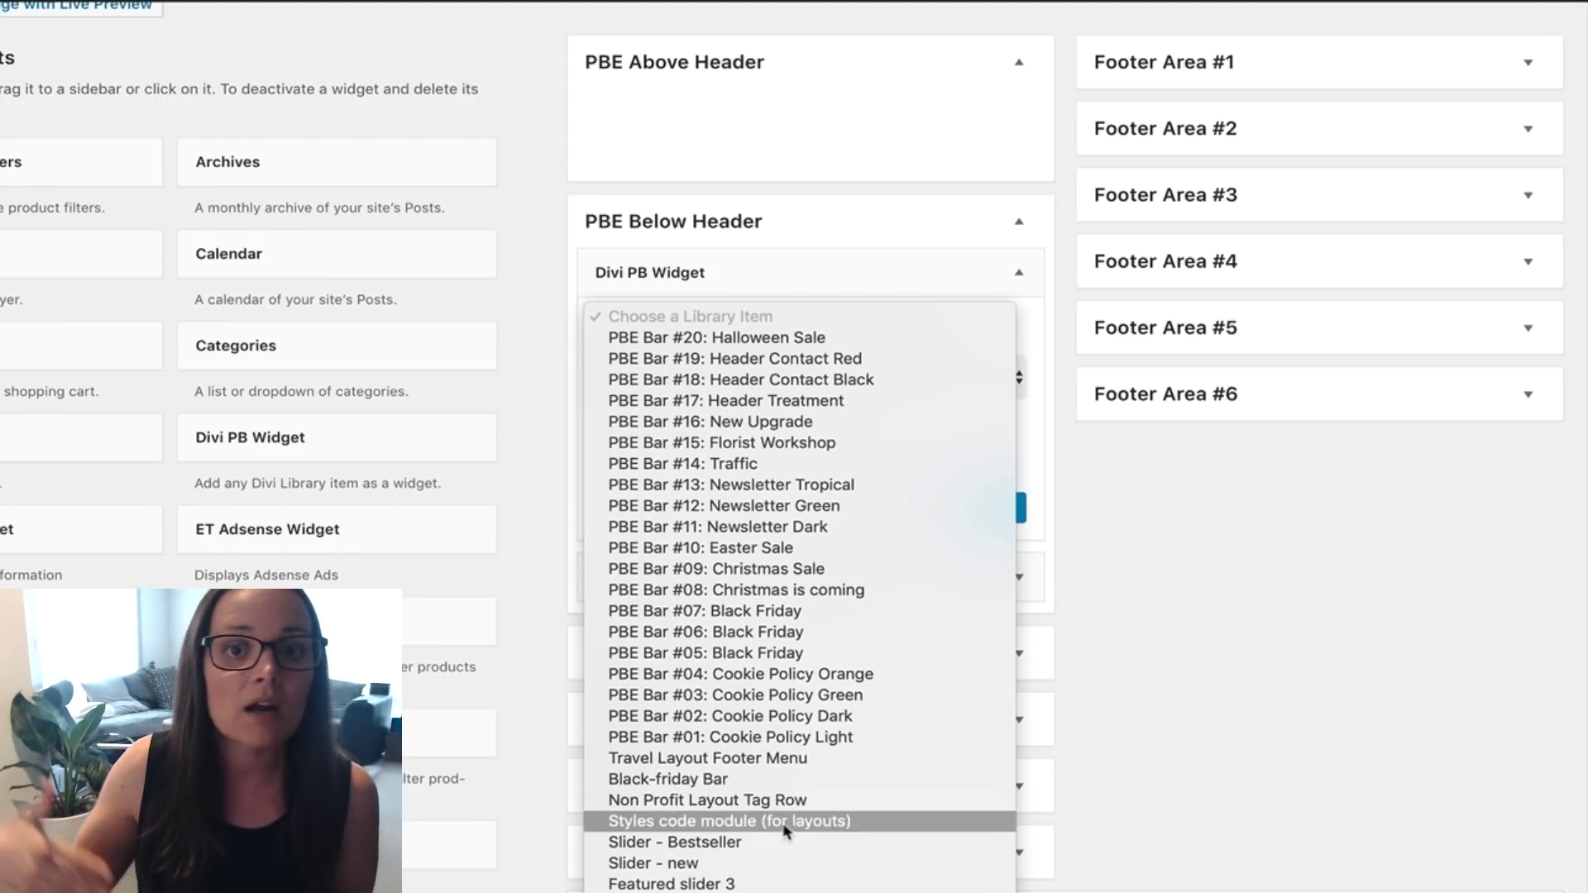
left_click(784, 781)
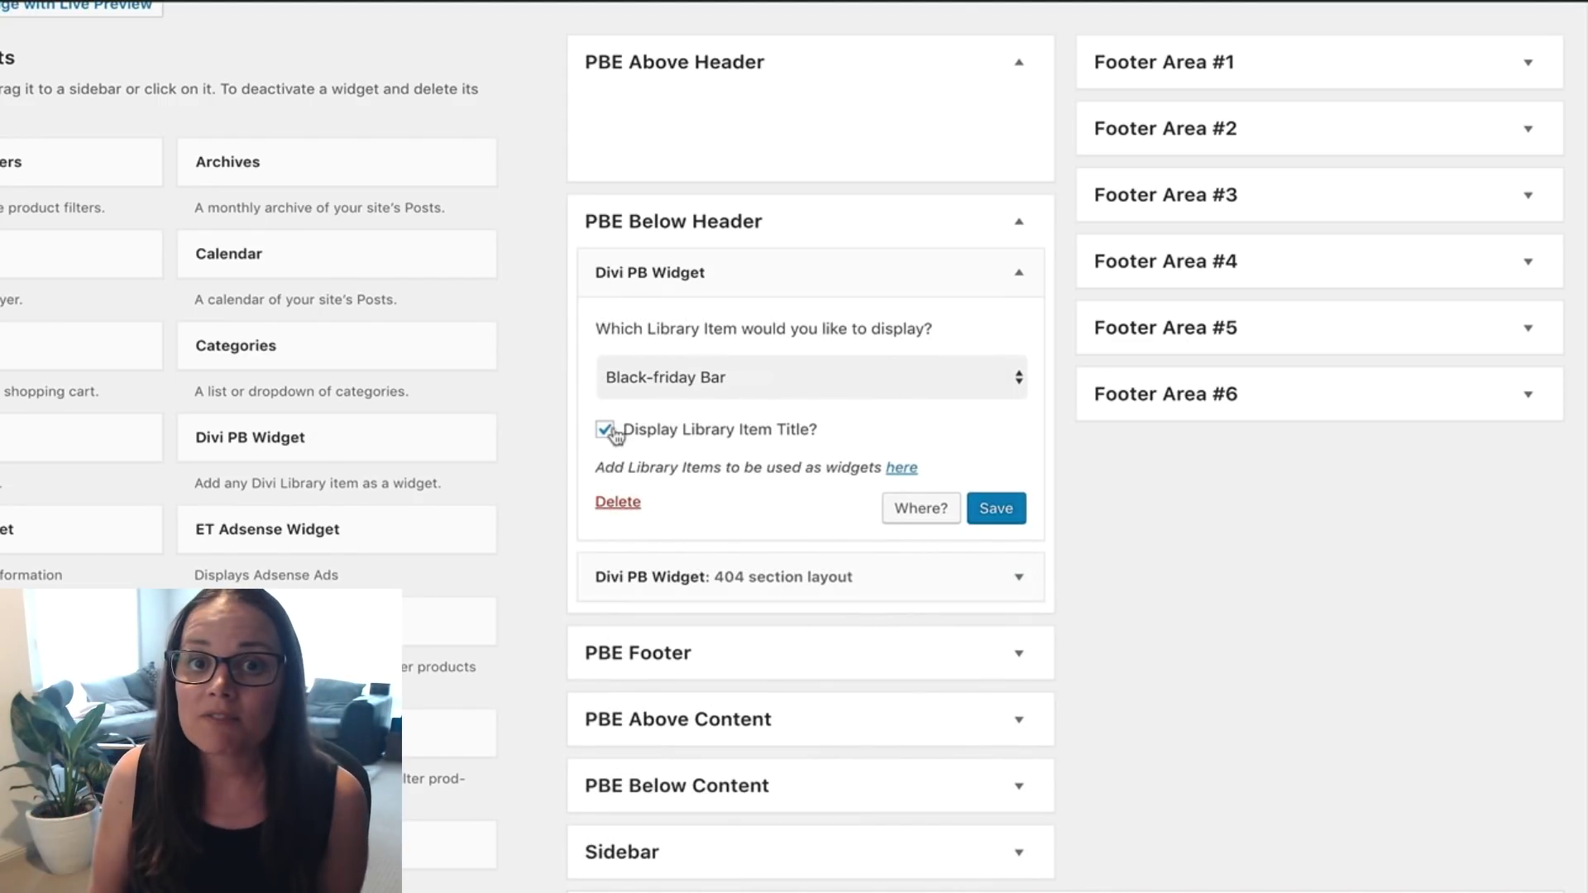
Turn off the library item title and set the widget to display if Post Type is Product
left_click(916, 513)
left_click(686, 572)
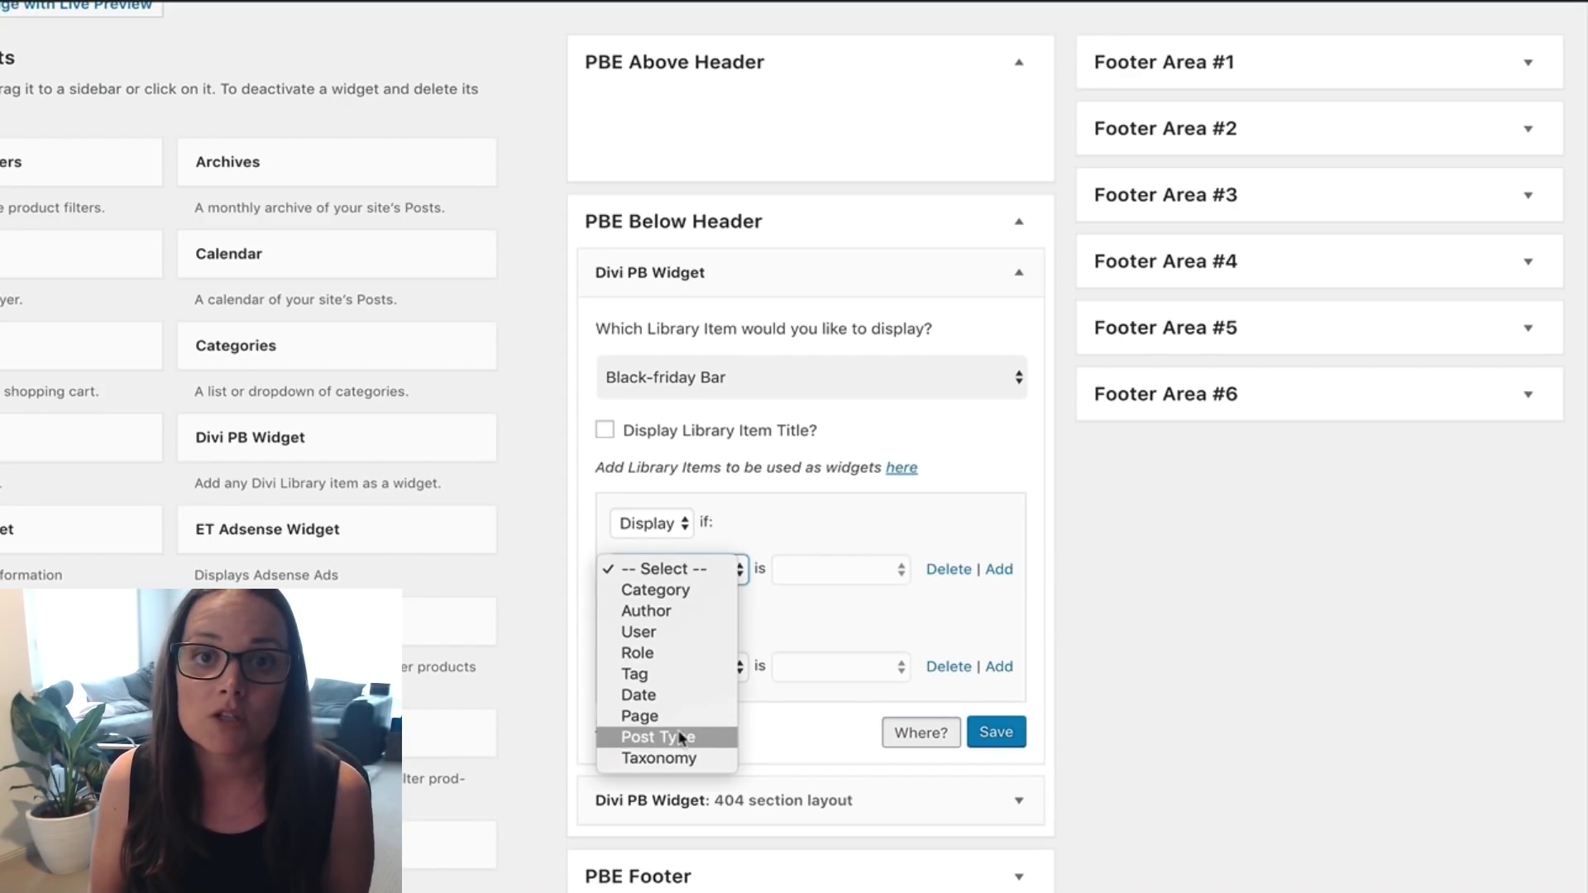
left_click(814, 594)
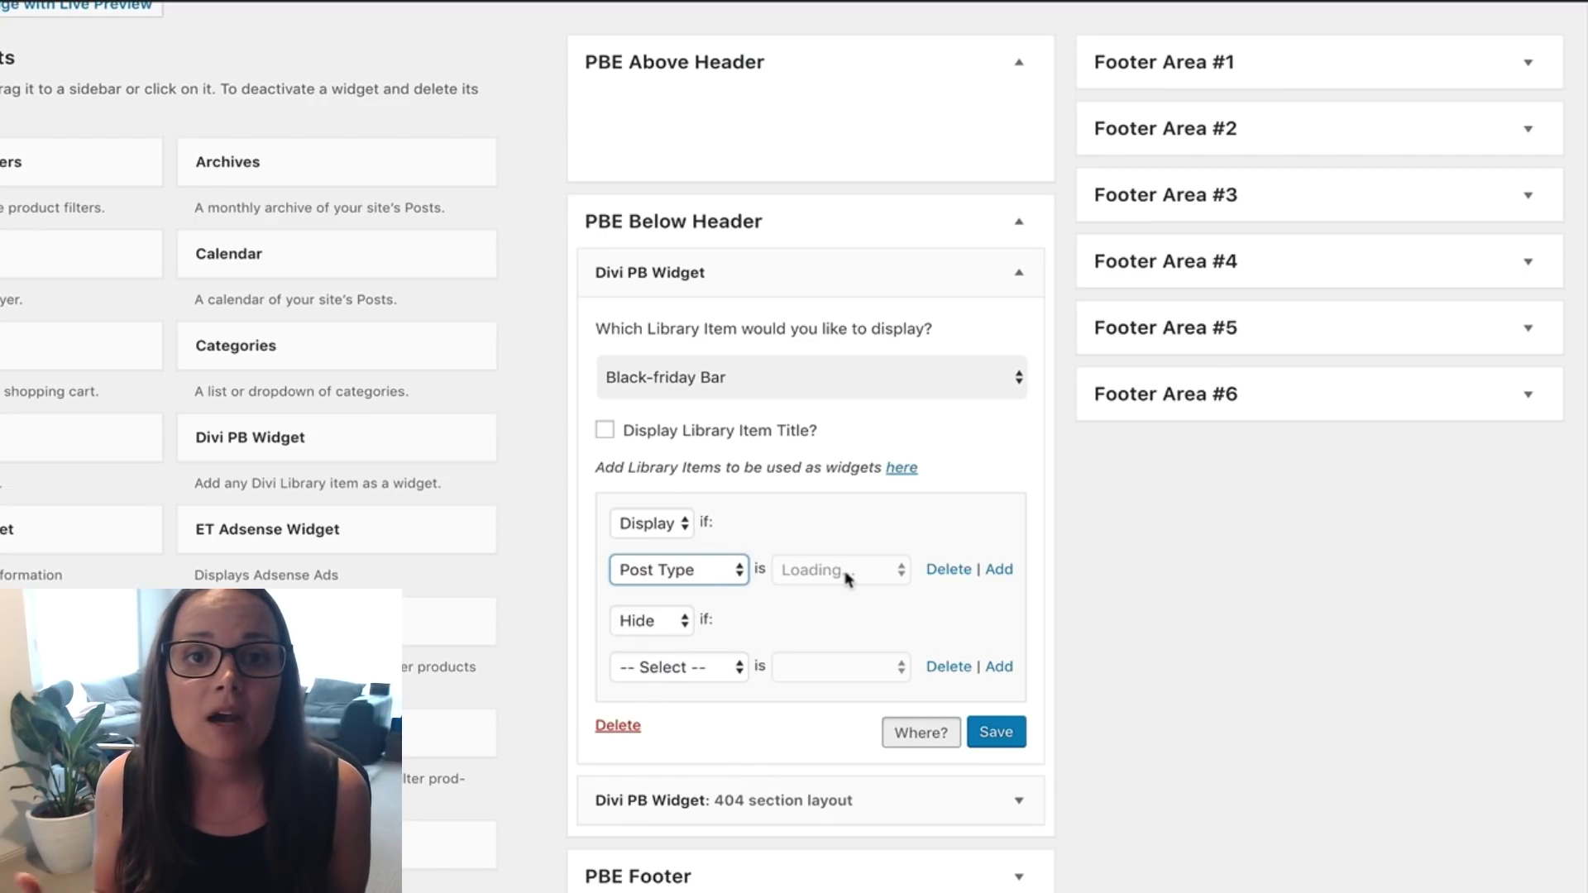
left_click(848, 578)
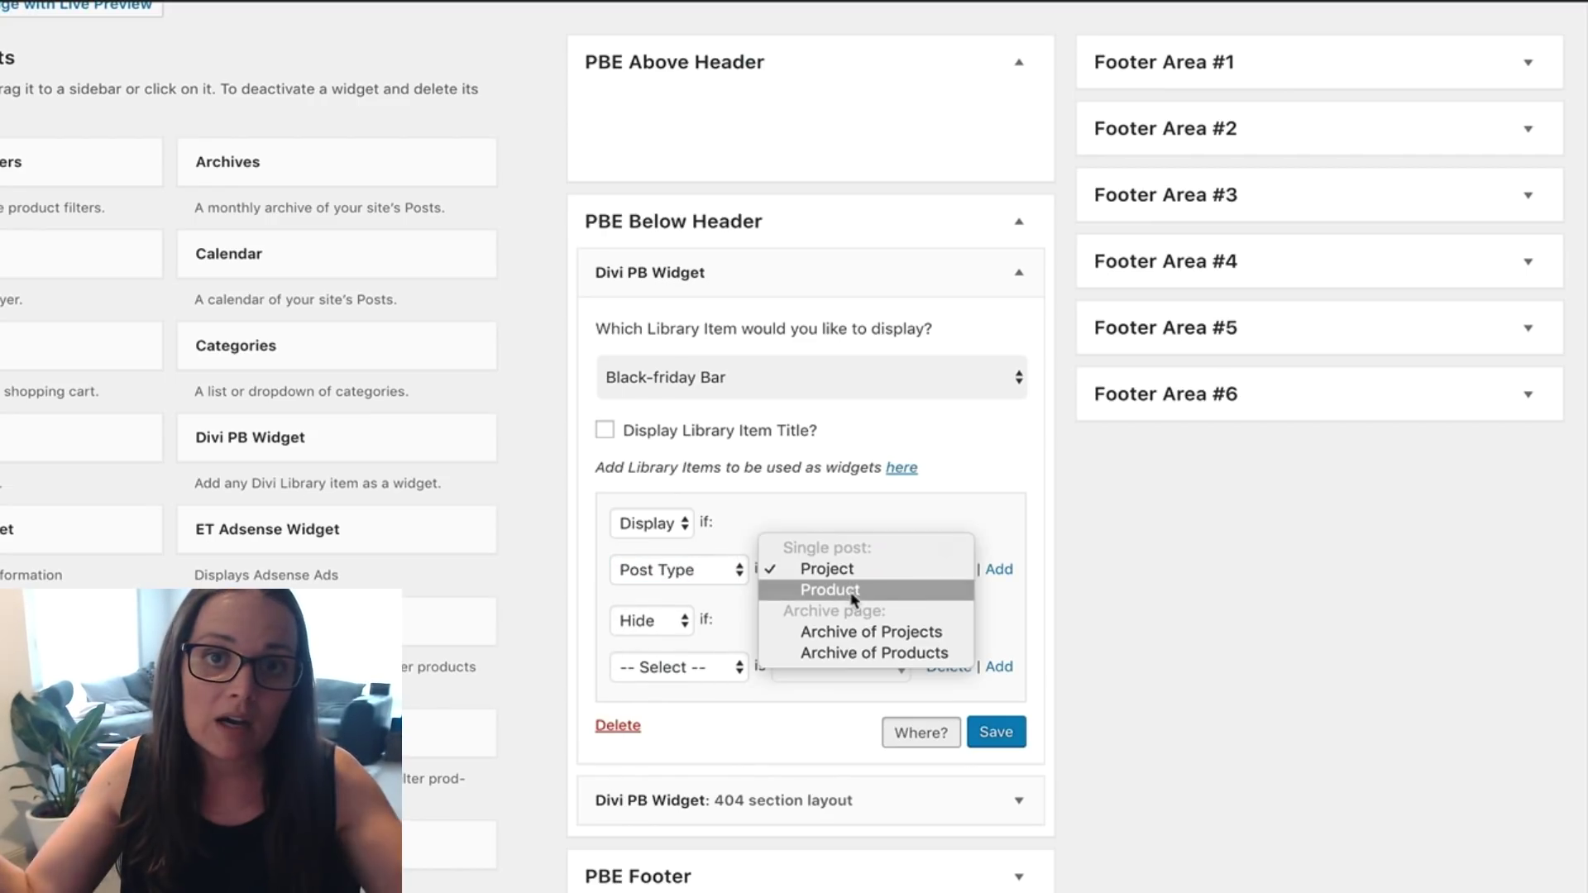
left_click(866, 594)
left_click(745, 573)
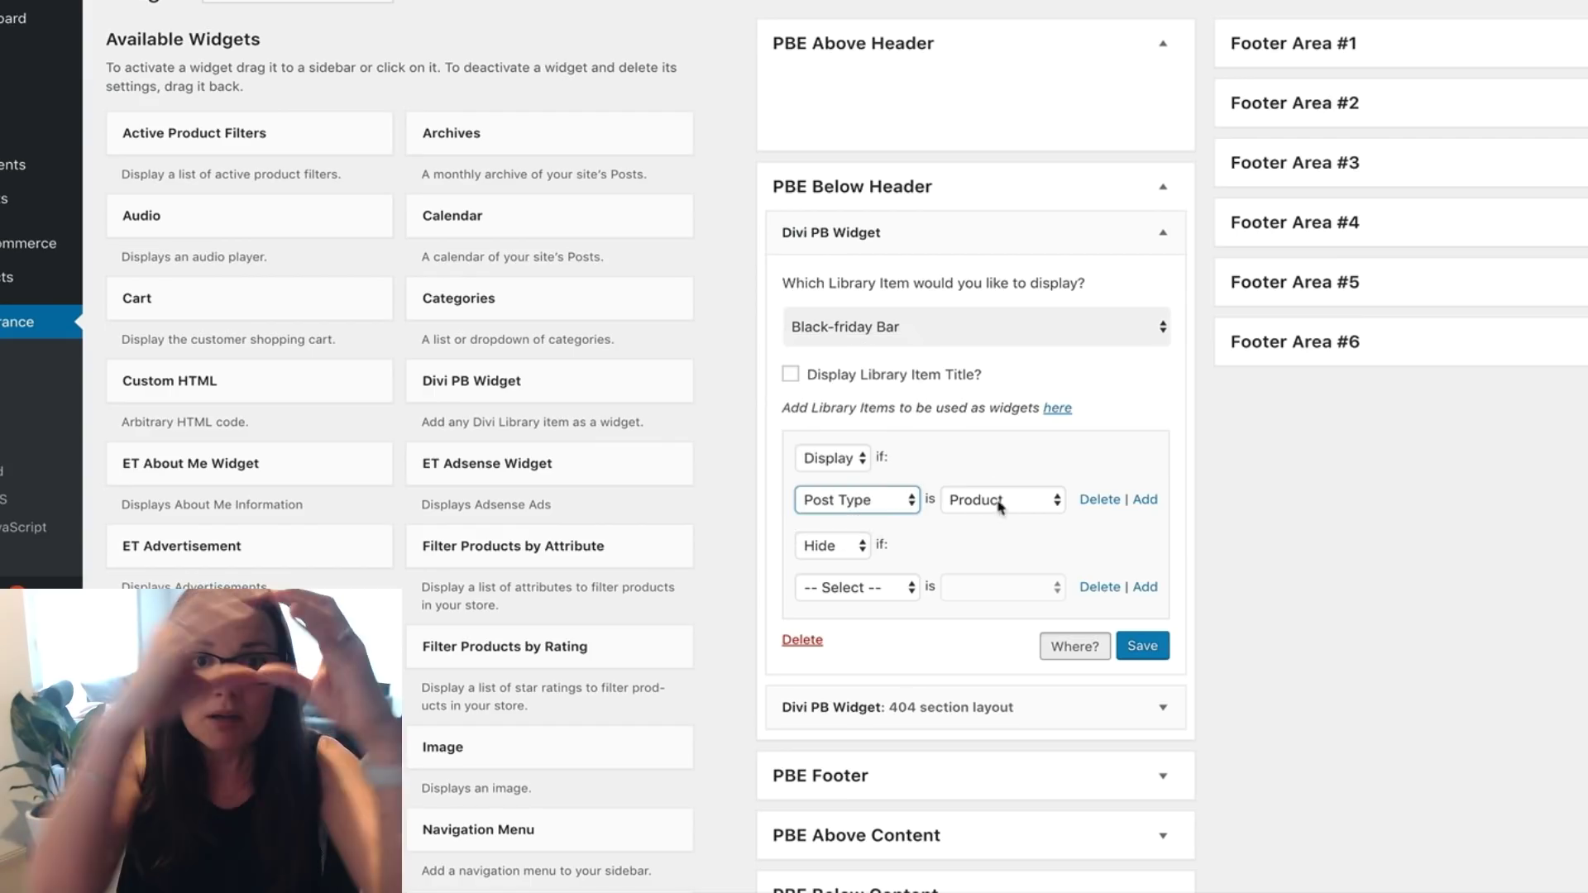
left_click(982, 478)
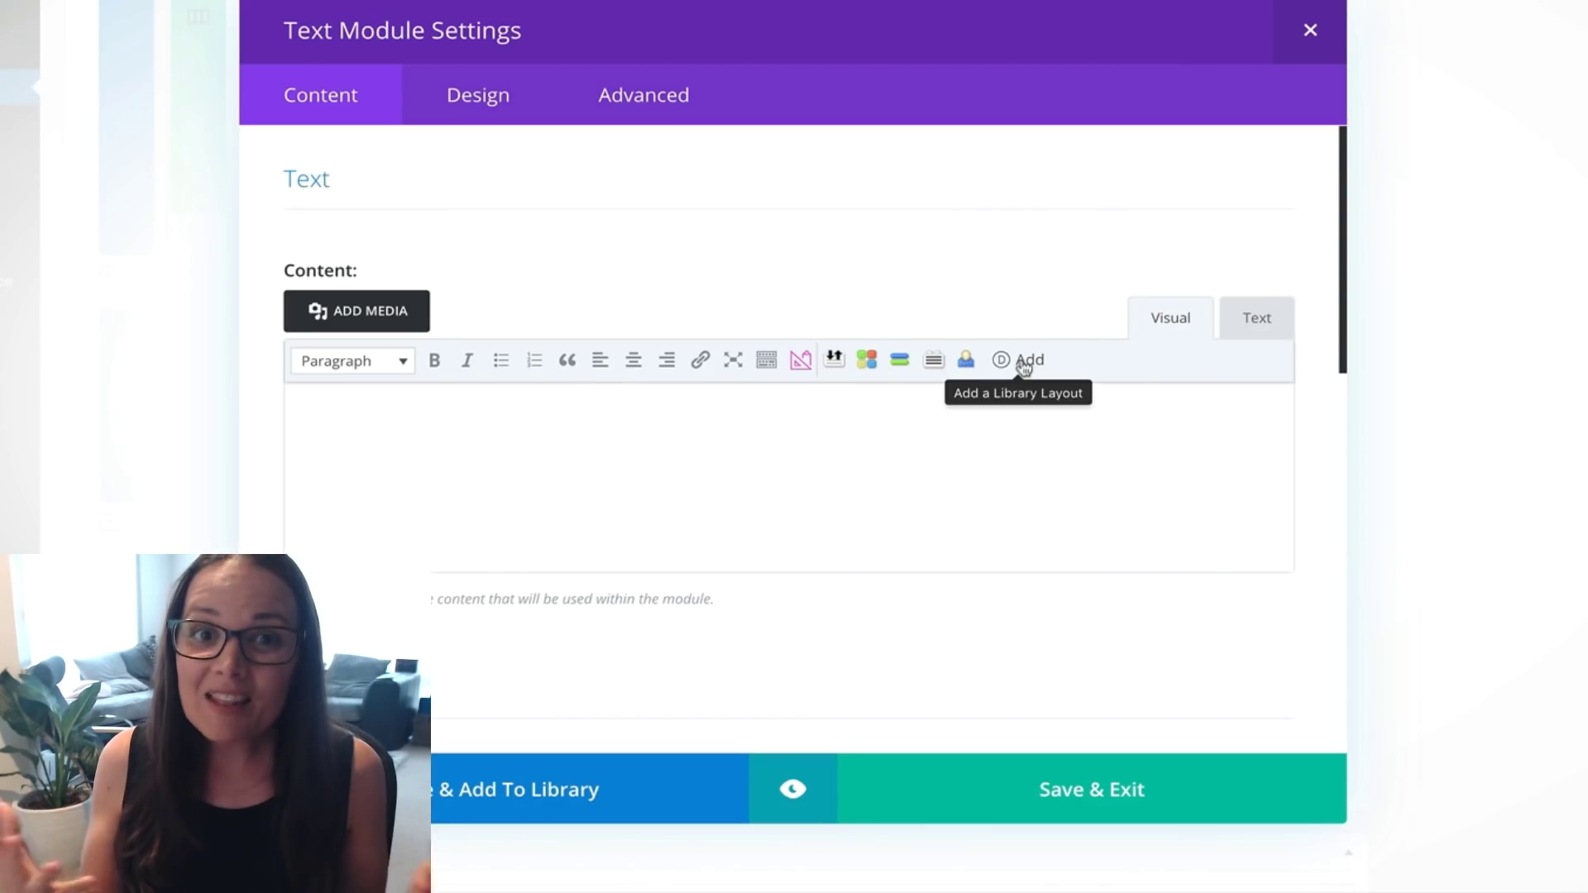
Insert a layout from the Divi Library into the text module's content
left_click(1028, 361)
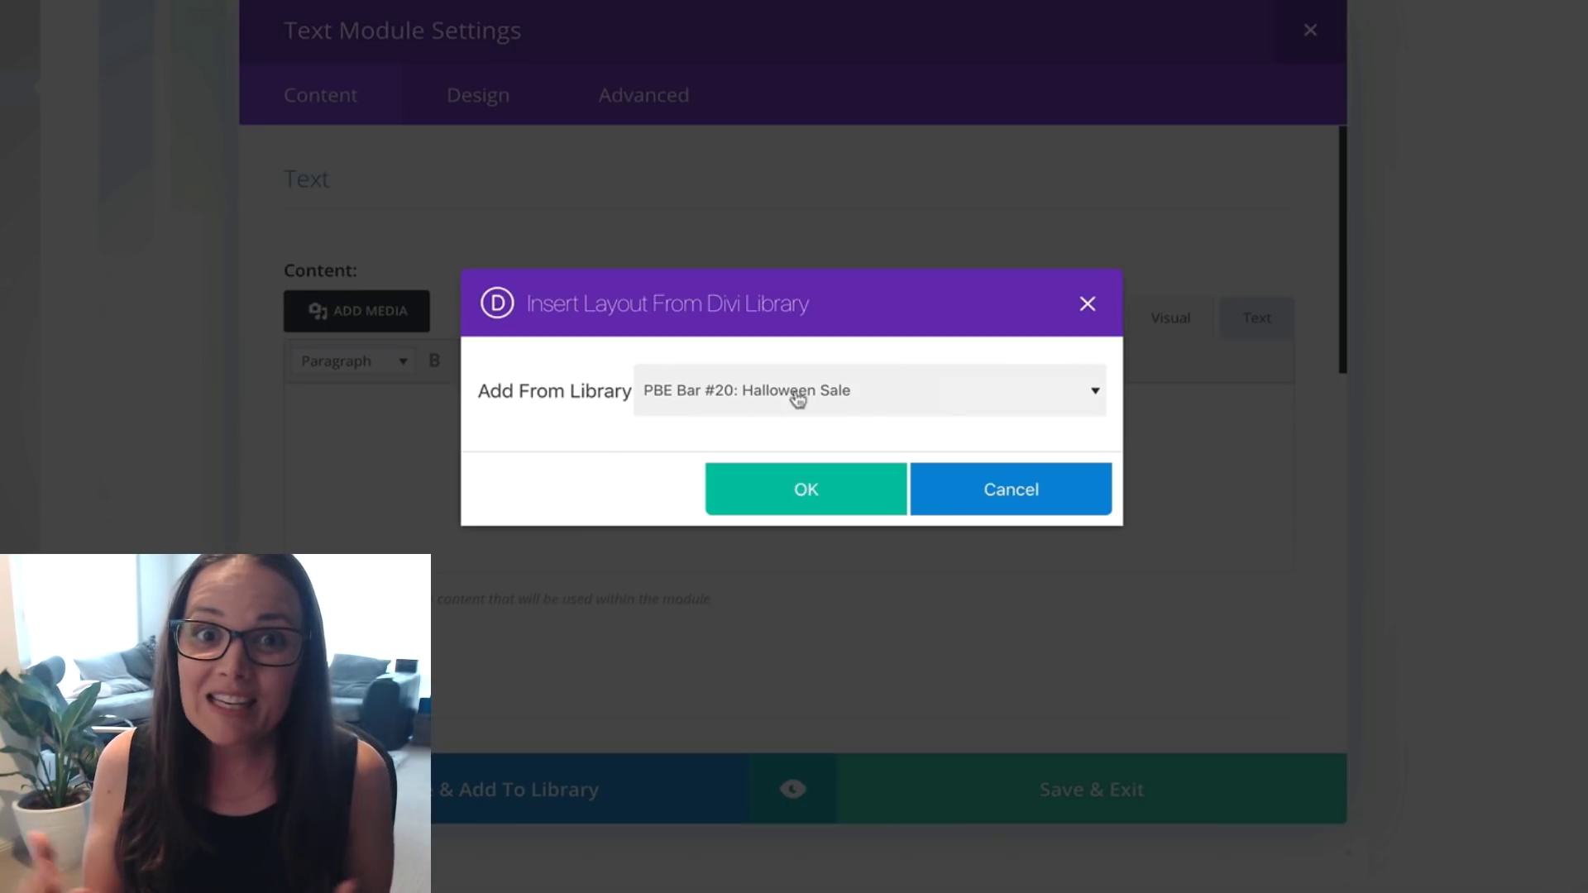
left_click(794, 394)
scroll(801, 454, "down", 10)
scroll(762, 524, "down", 3)
left_click(777, 488)
left_click(807, 489)
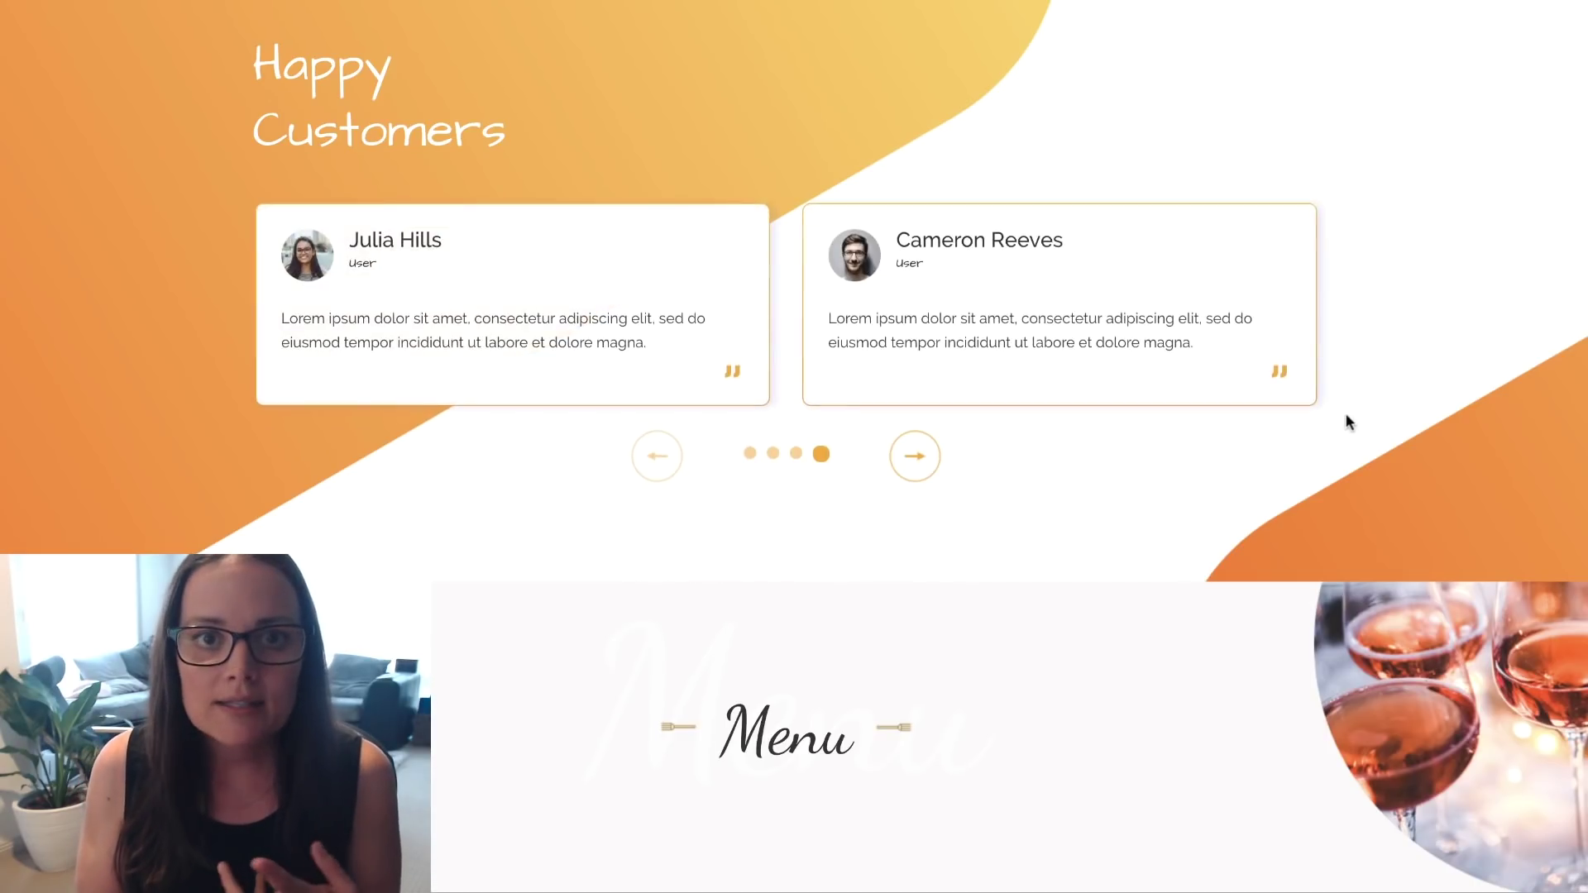
Preview the demo page's restaurant menu, About slider, Pricing accordion and Bestseller products
scroll(1347, 417, "down", 5)
scroll(1348, 426, "down", 3)
left_click(642, 263)
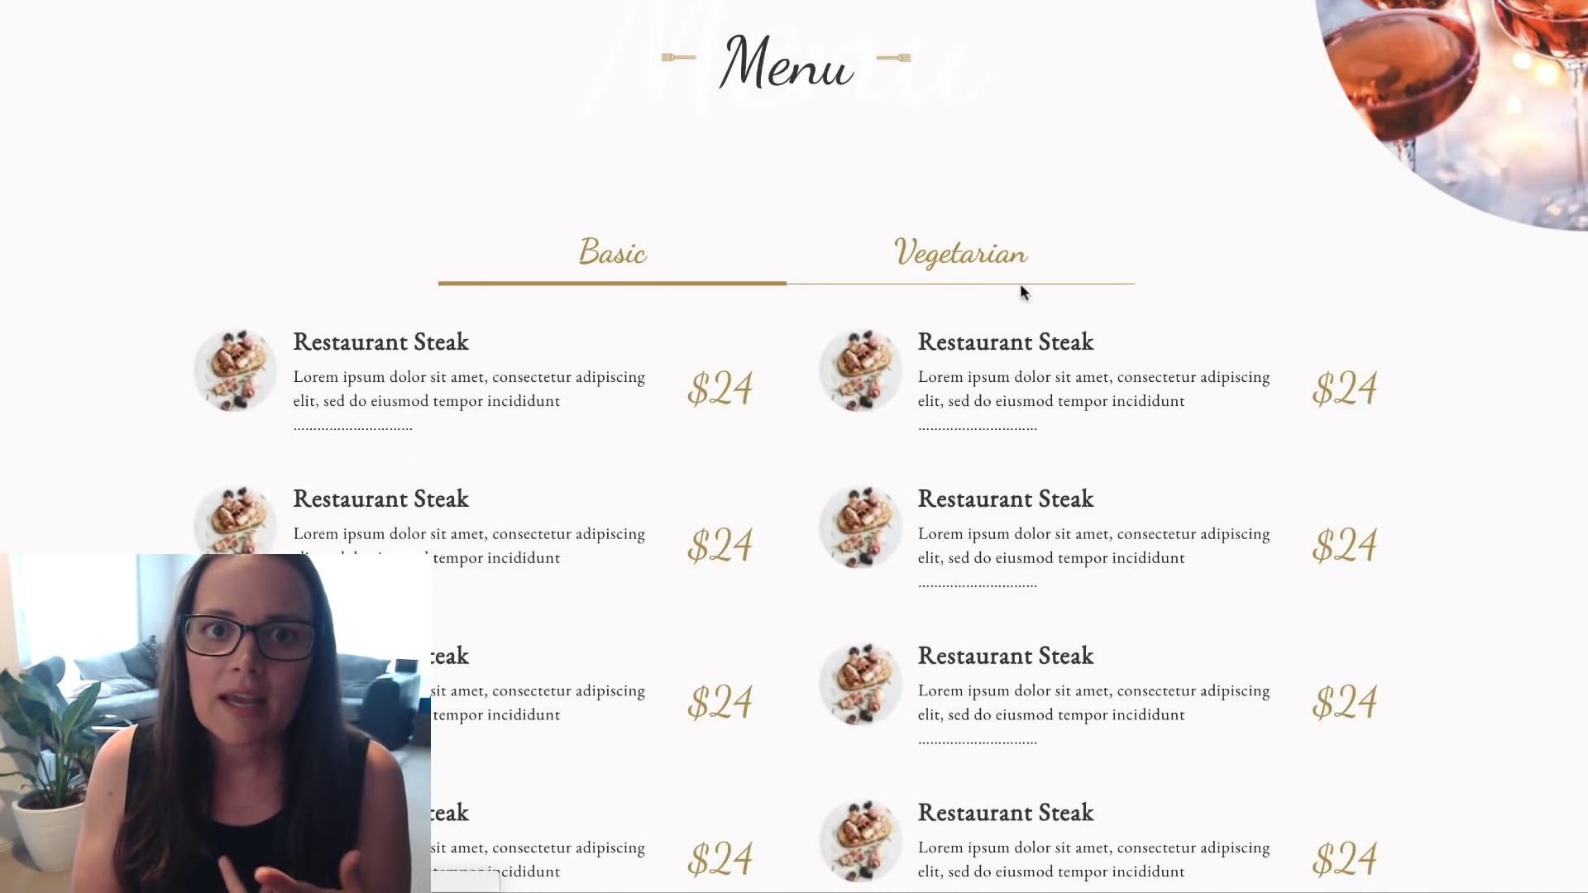
scroll(1348, 345, "down", 2)
scroll(1348, 346, "down", 10)
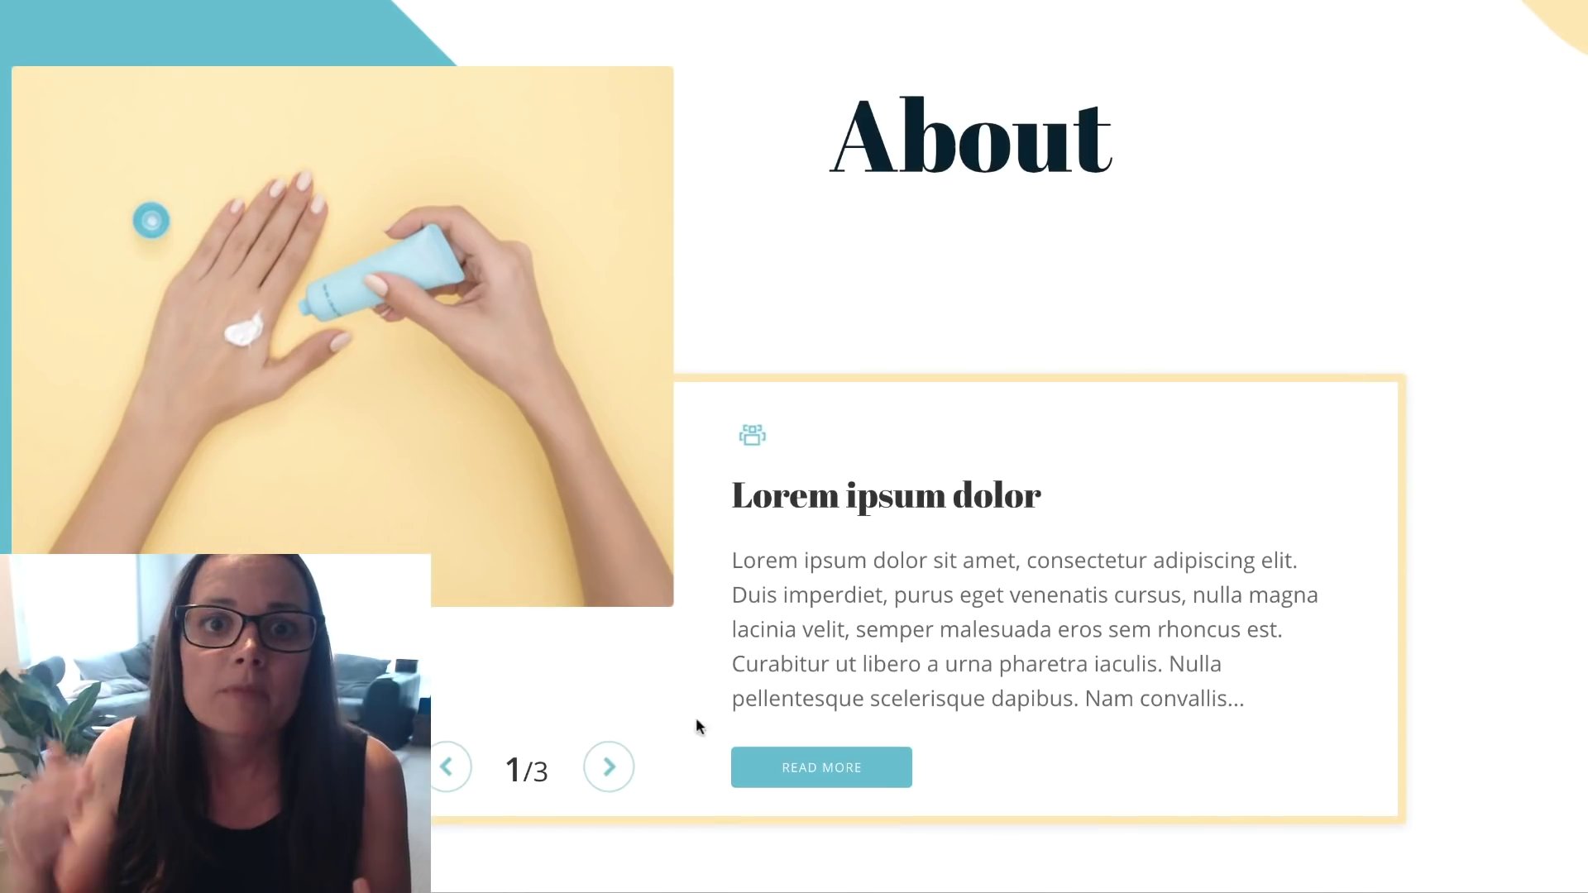
left_click(610, 767)
scroll(1434, 620, "down", 10)
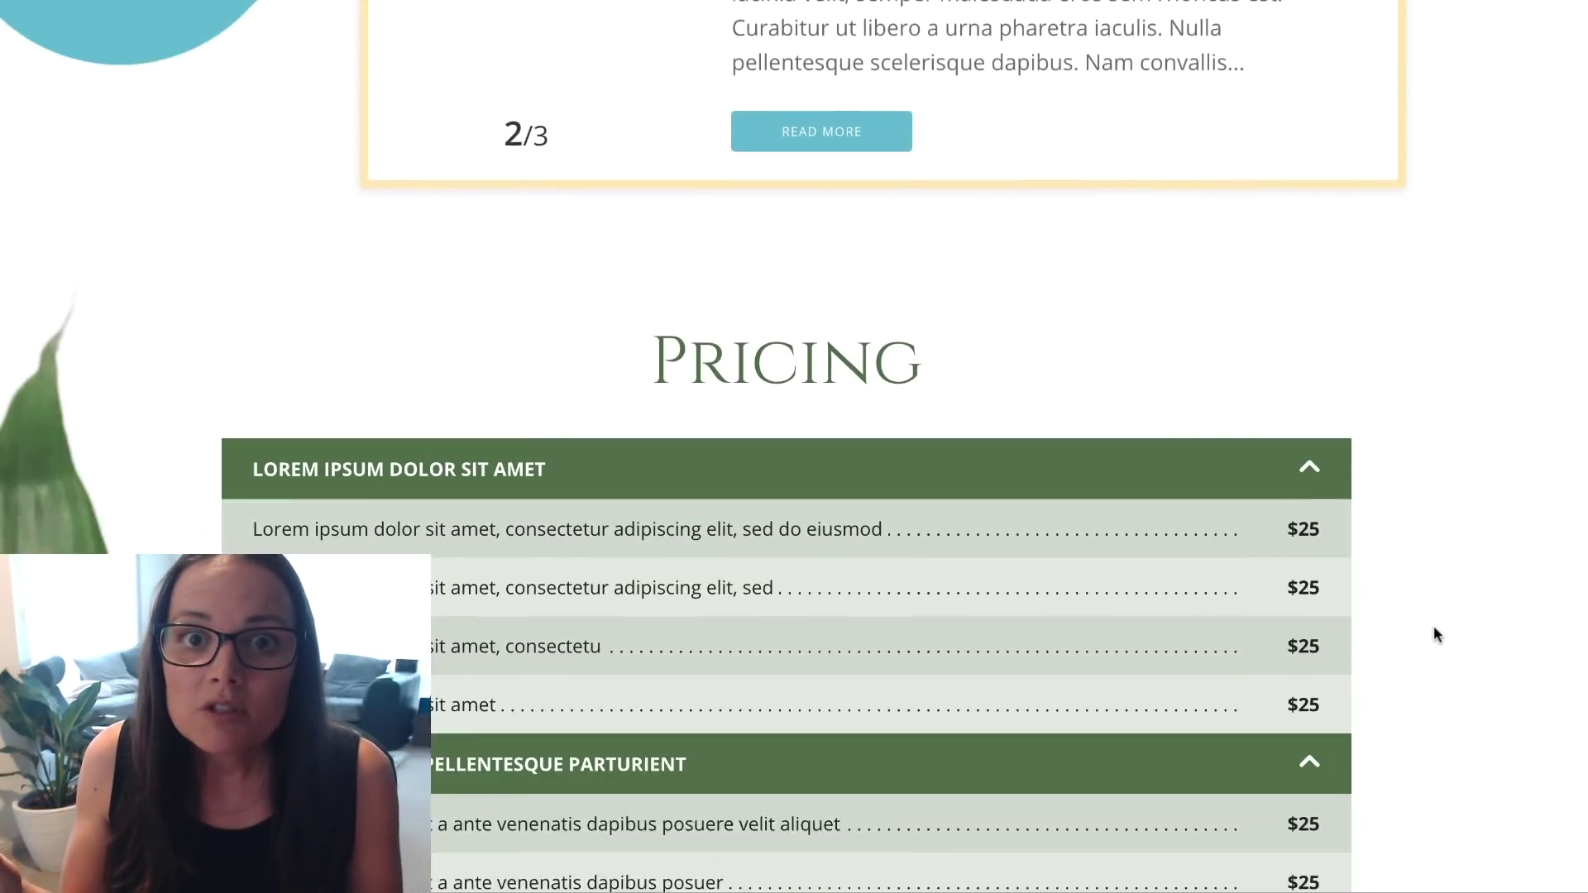
left_click(1323, 190)
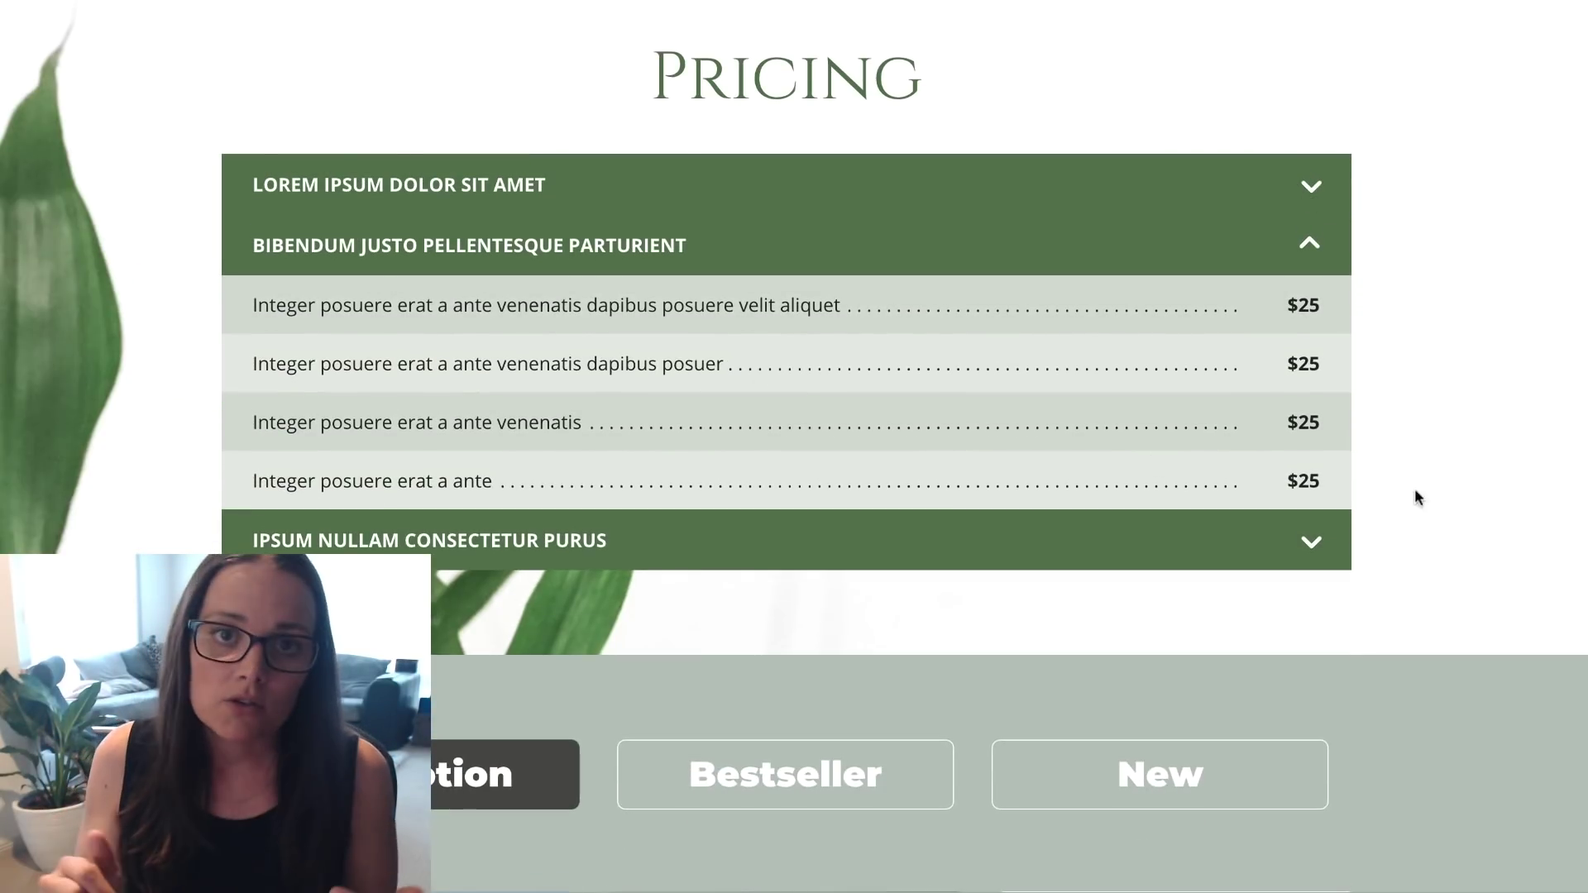
scroll(1414, 496, "down", 8)
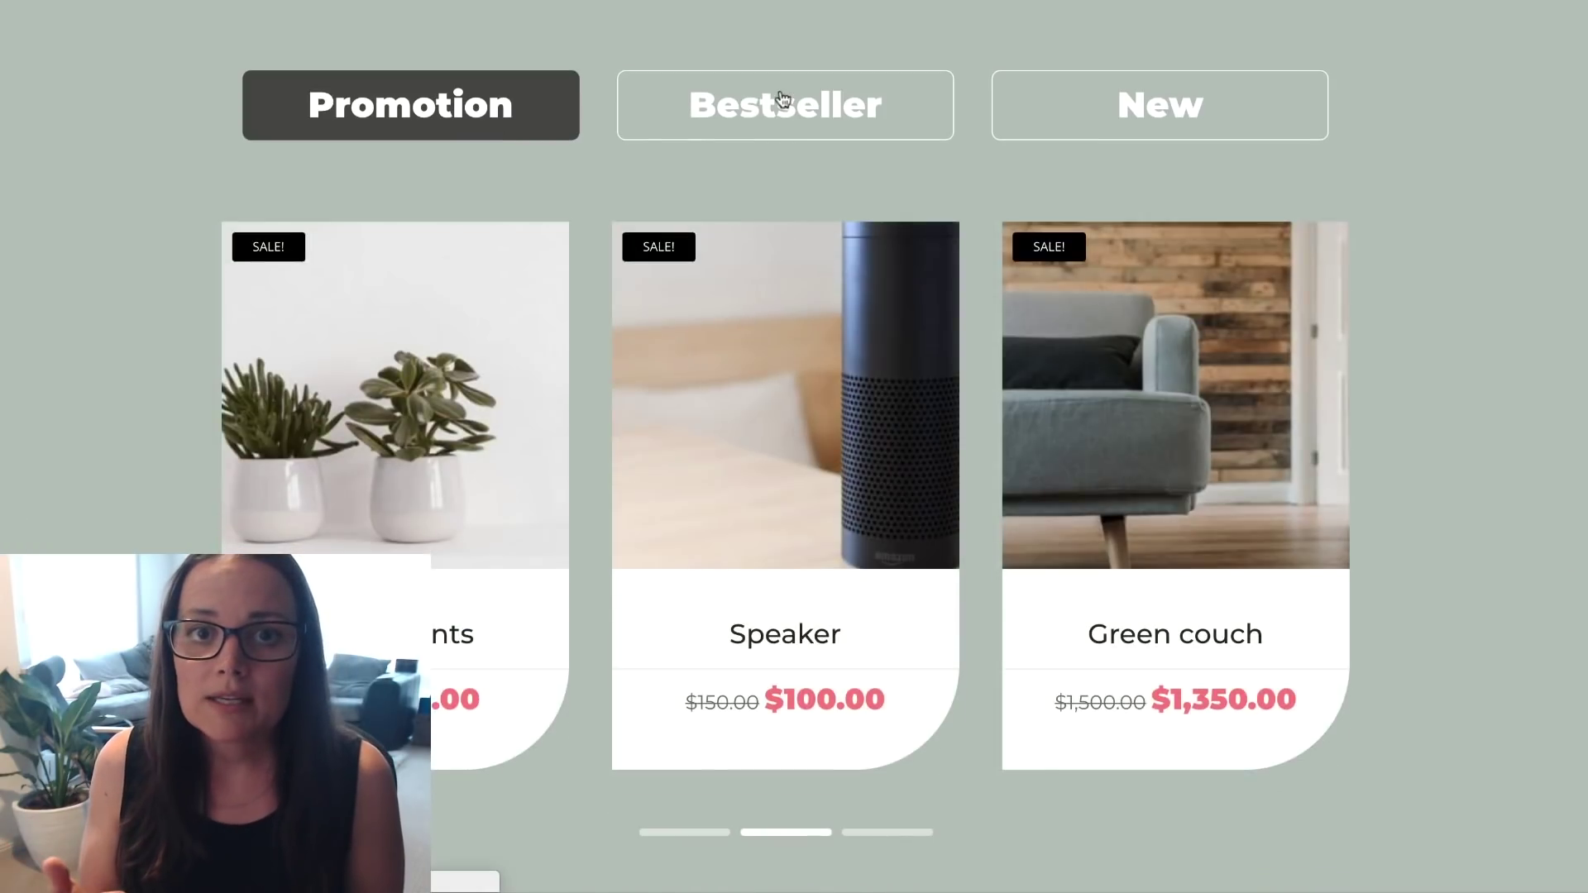
left_click(782, 97)
scroll(1543, 225, "down", 8)
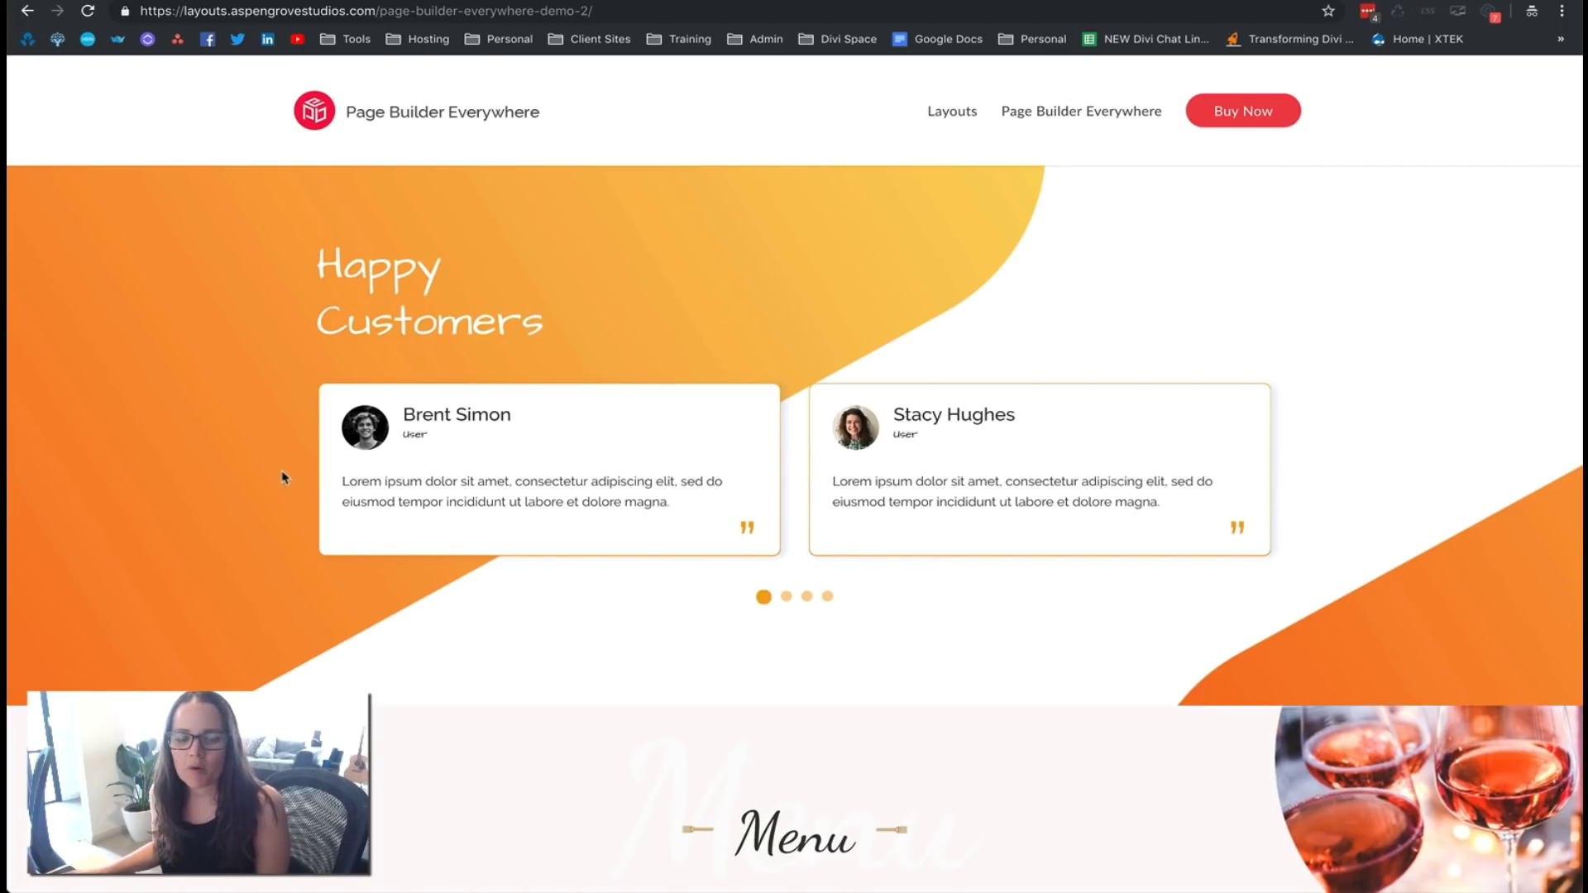
Examine the demo page's Happy Customers slider, Vegetarian menu, Bestseller product carousel and custom footer
scroll(281, 476, "down", 10)
scroll(277, 475, "up", 6)
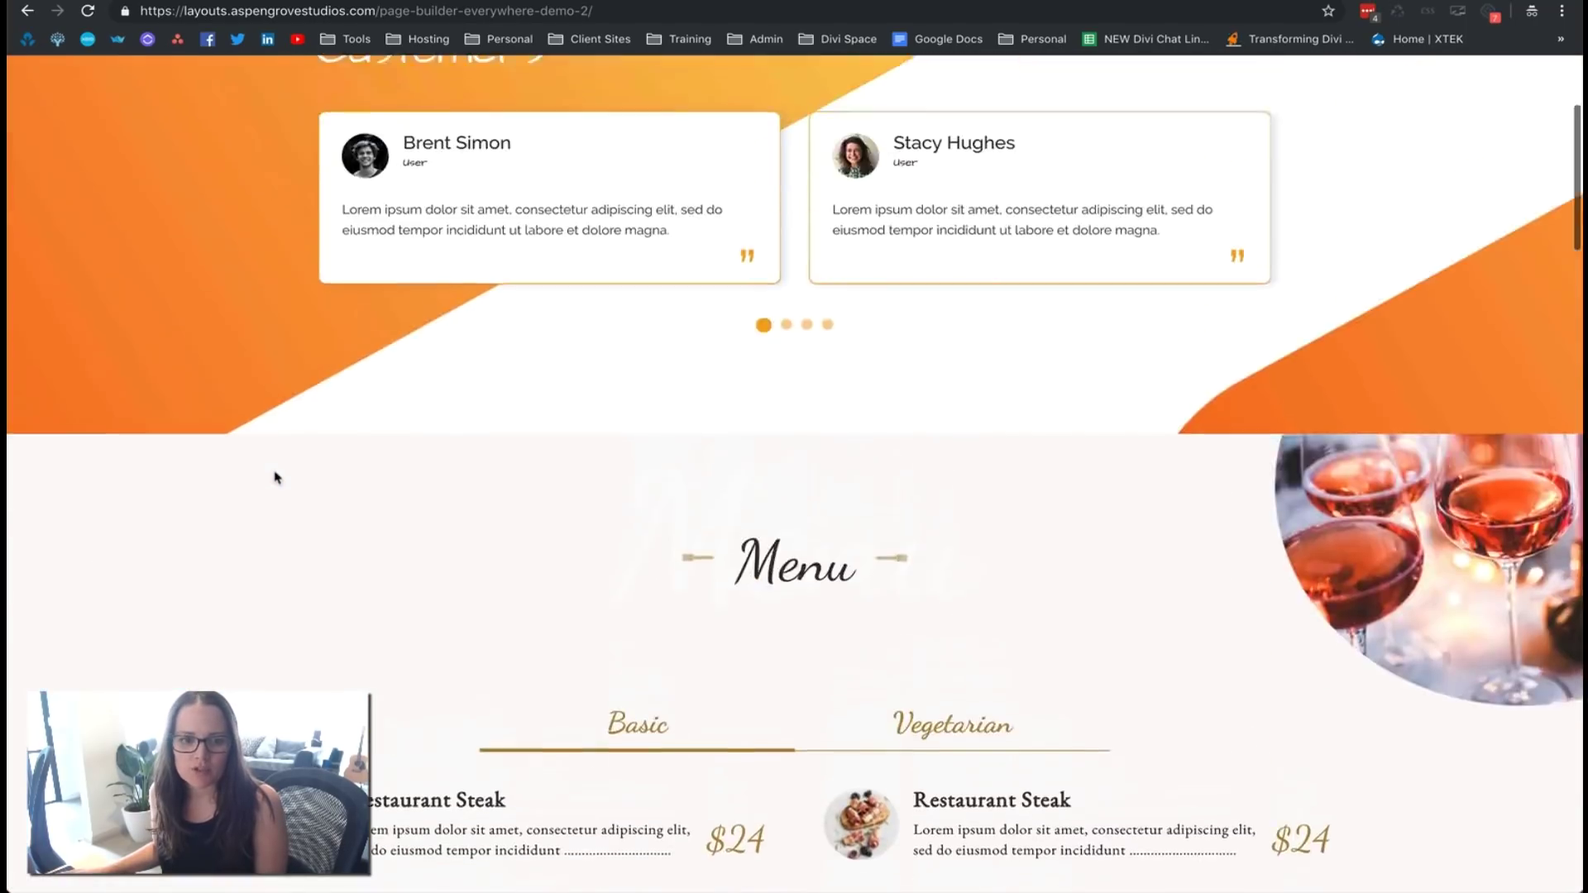
scroll(278, 477, "up", 3)
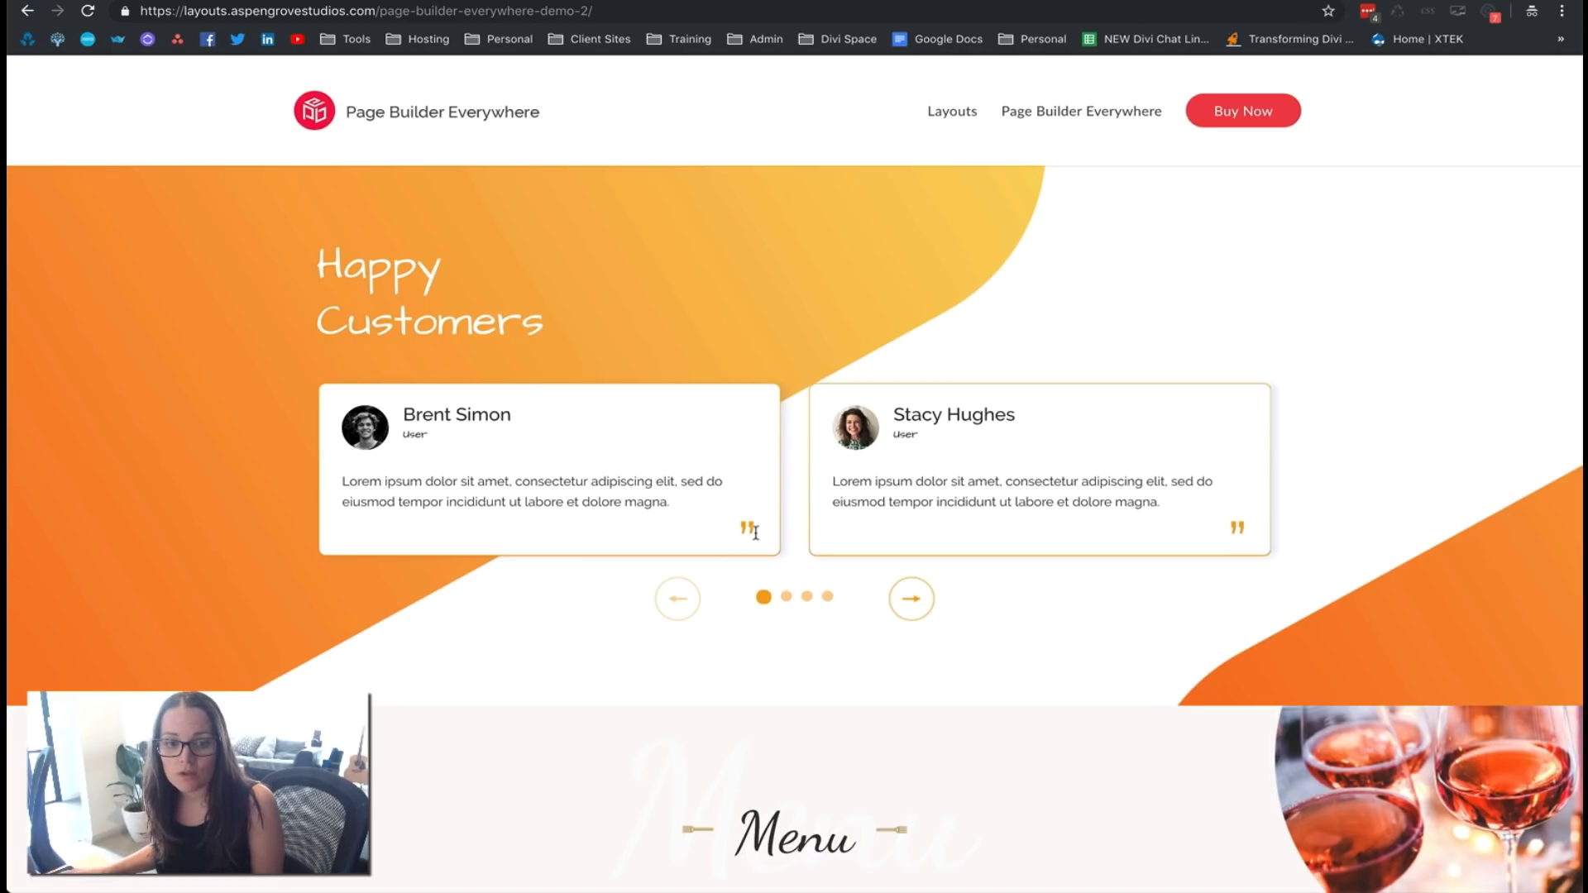
left_click(912, 599)
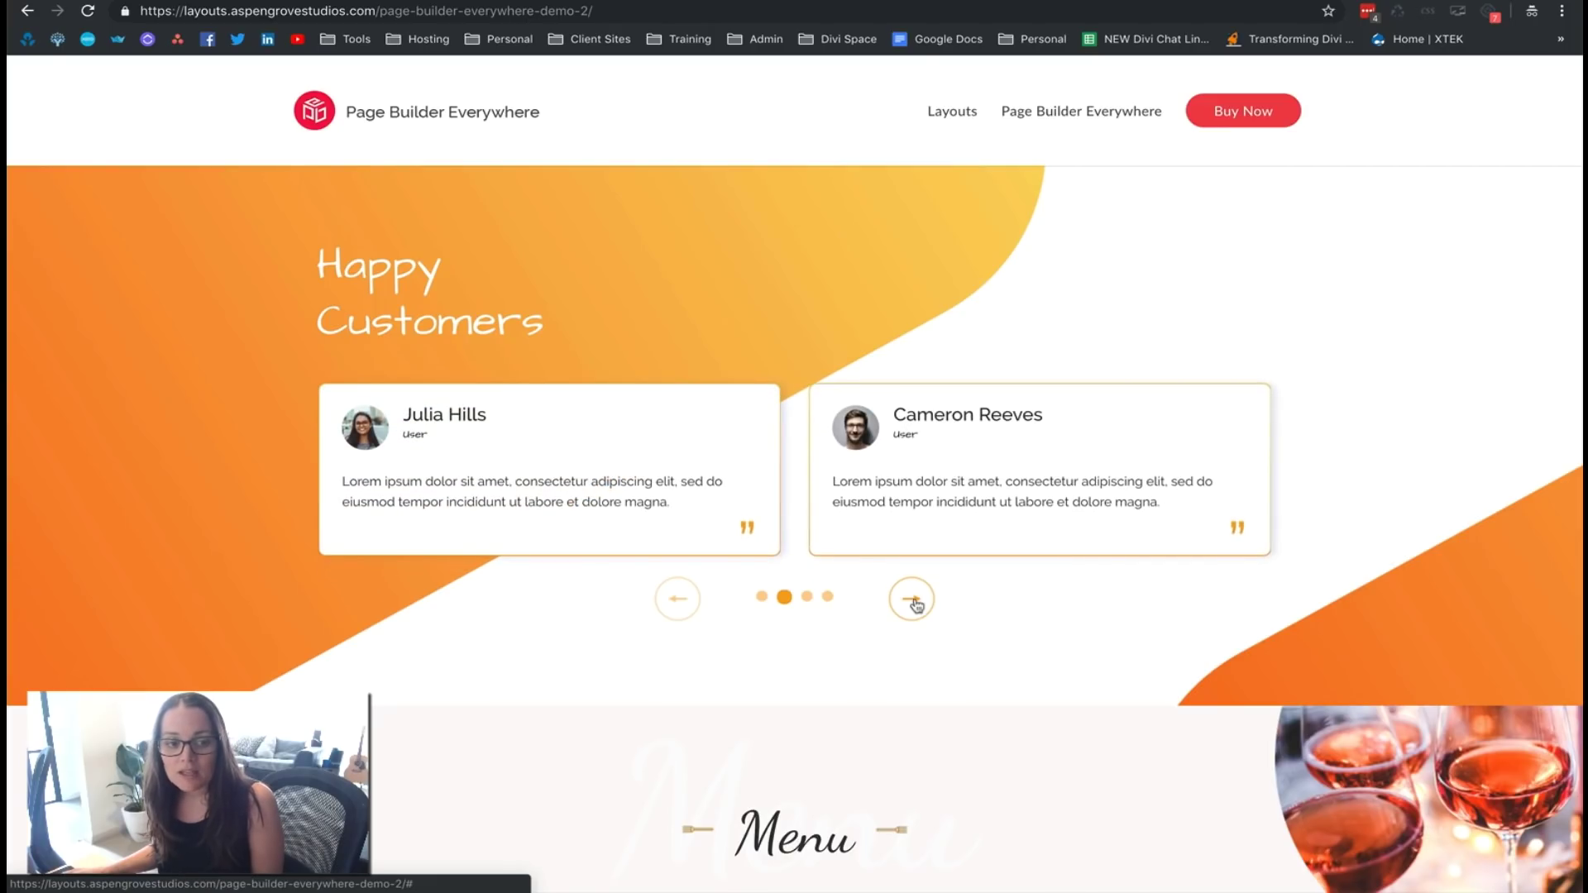
scroll(913, 626, "down", 9)
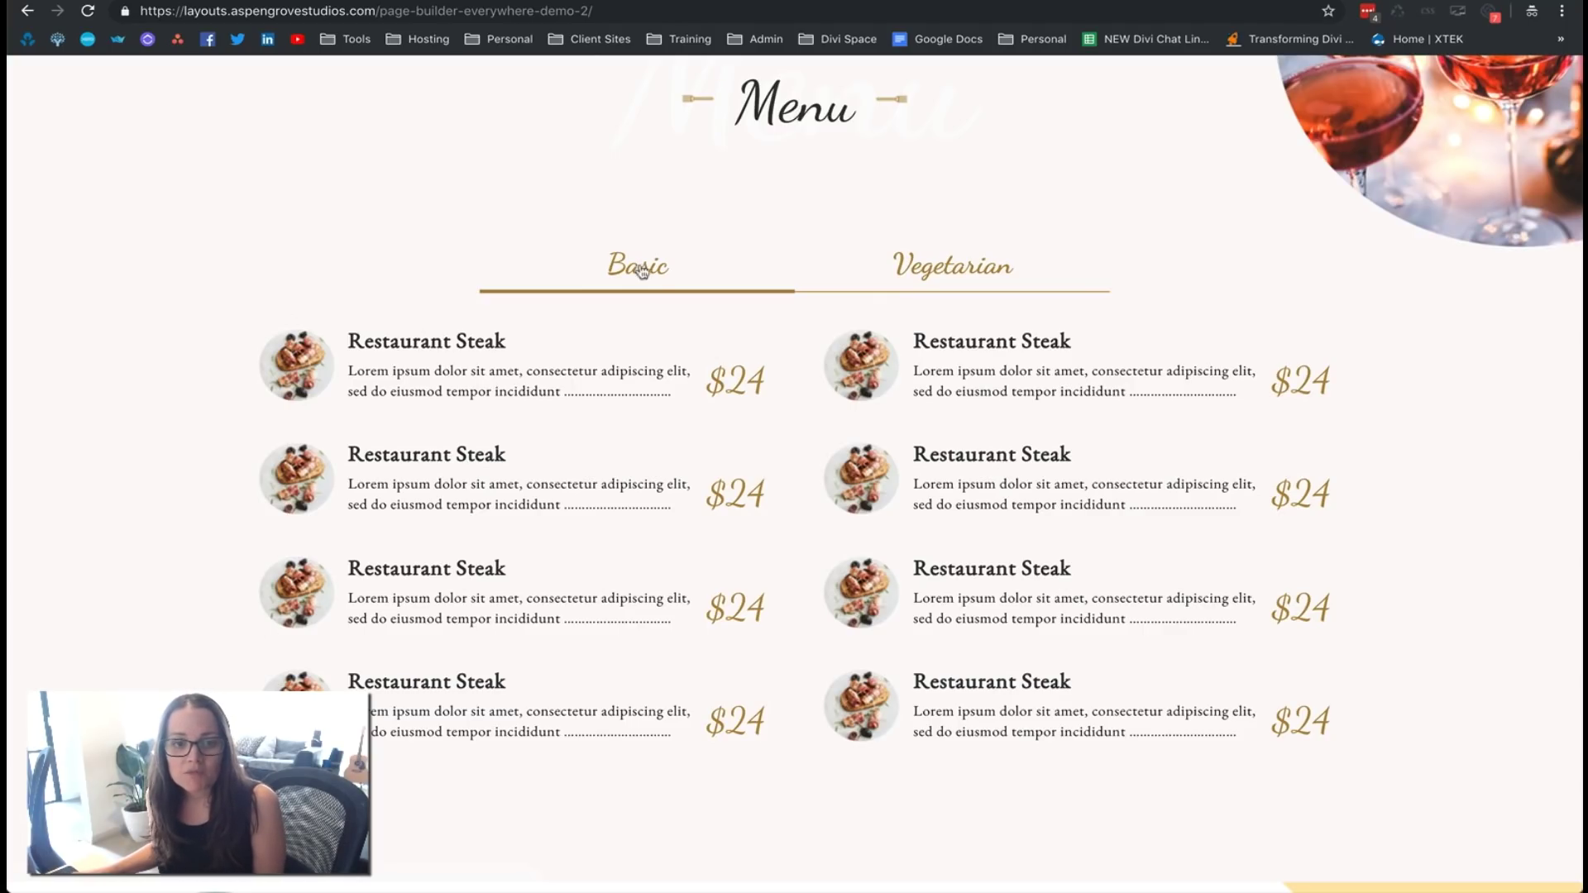
left_click(931, 266)
scroll(949, 408, "down", 2)
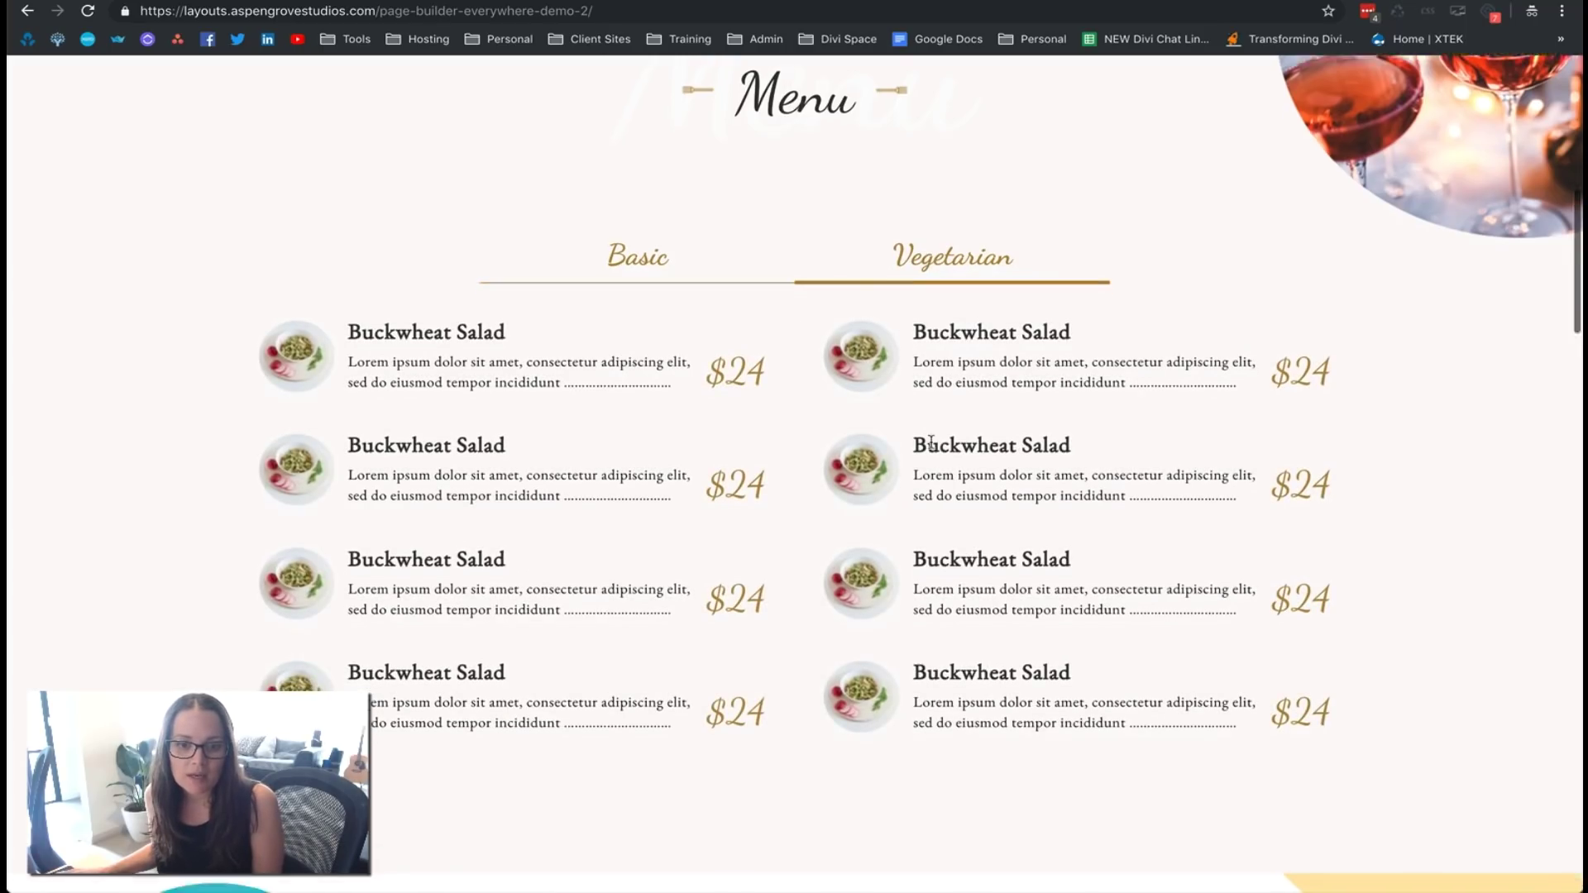
scroll(919, 428, "down", 10)
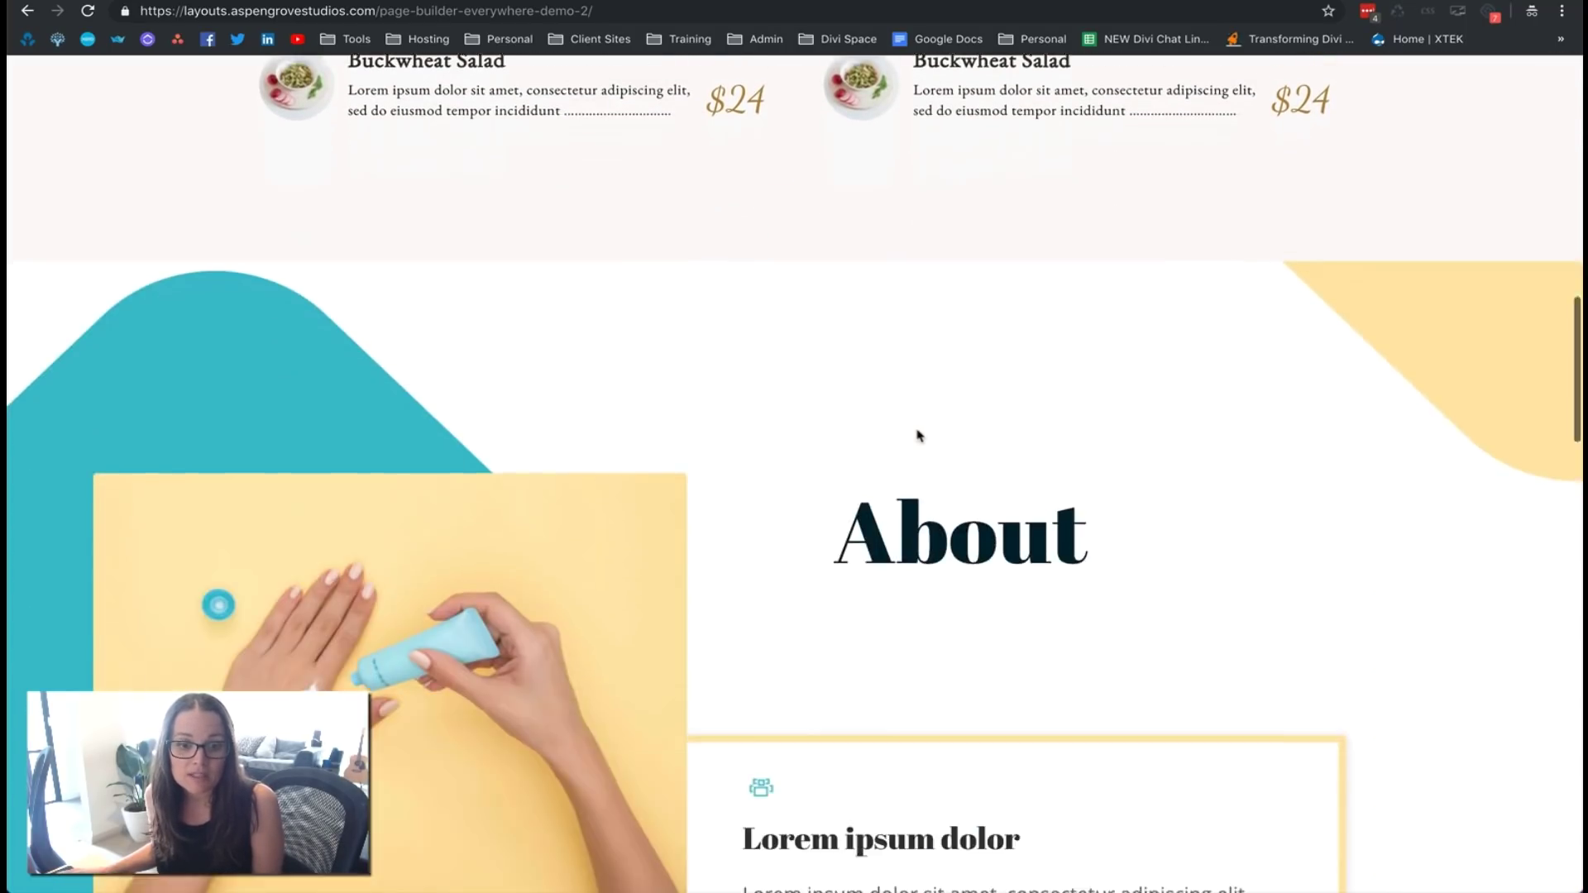
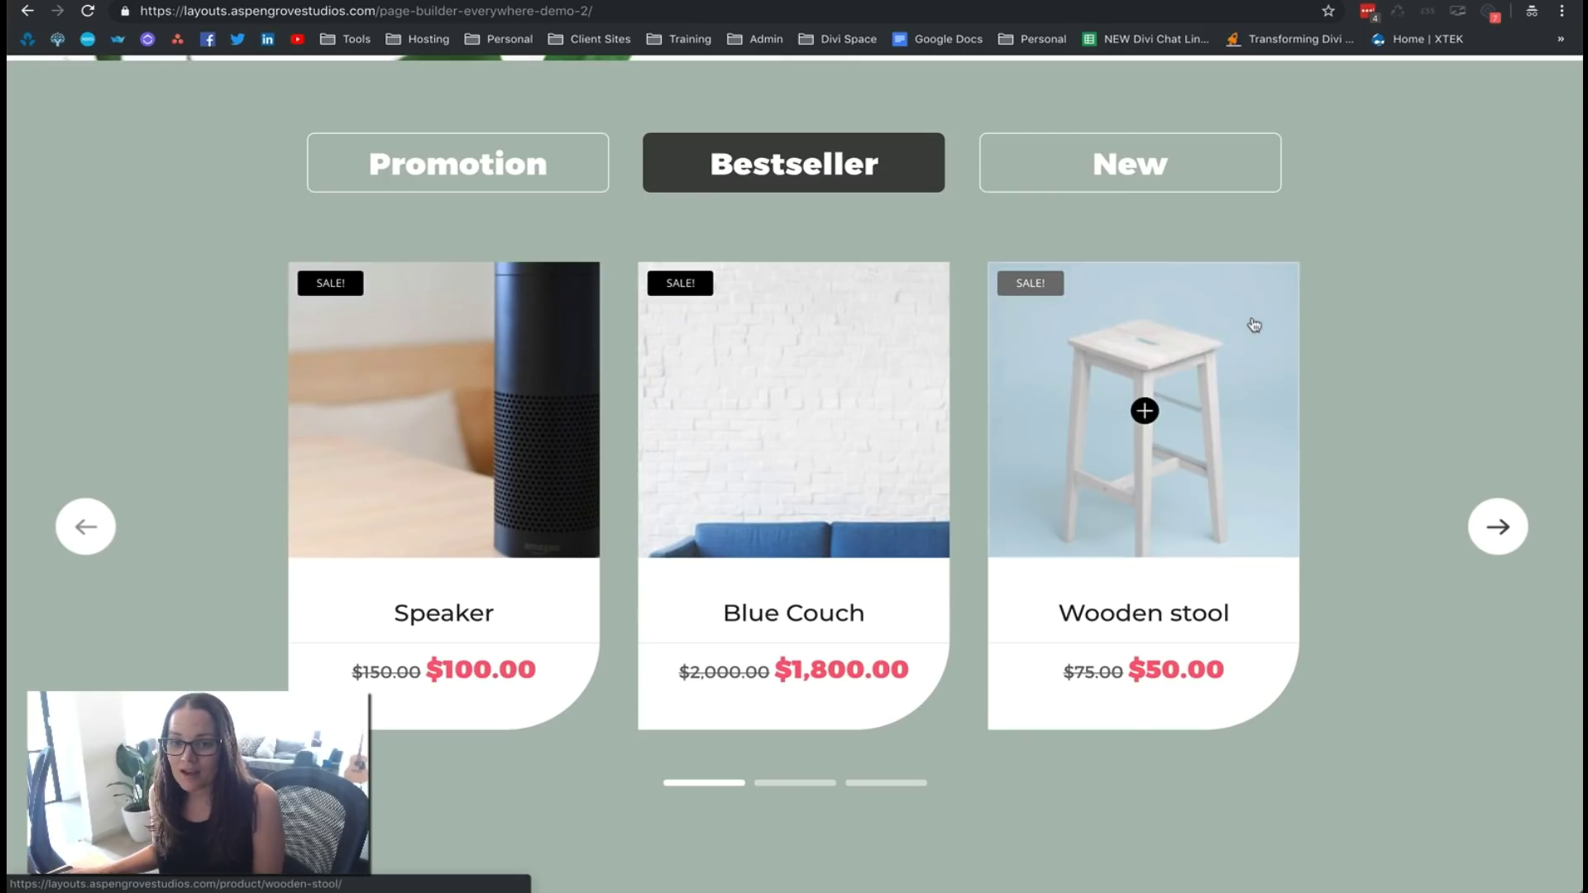
left_click(1500, 541)
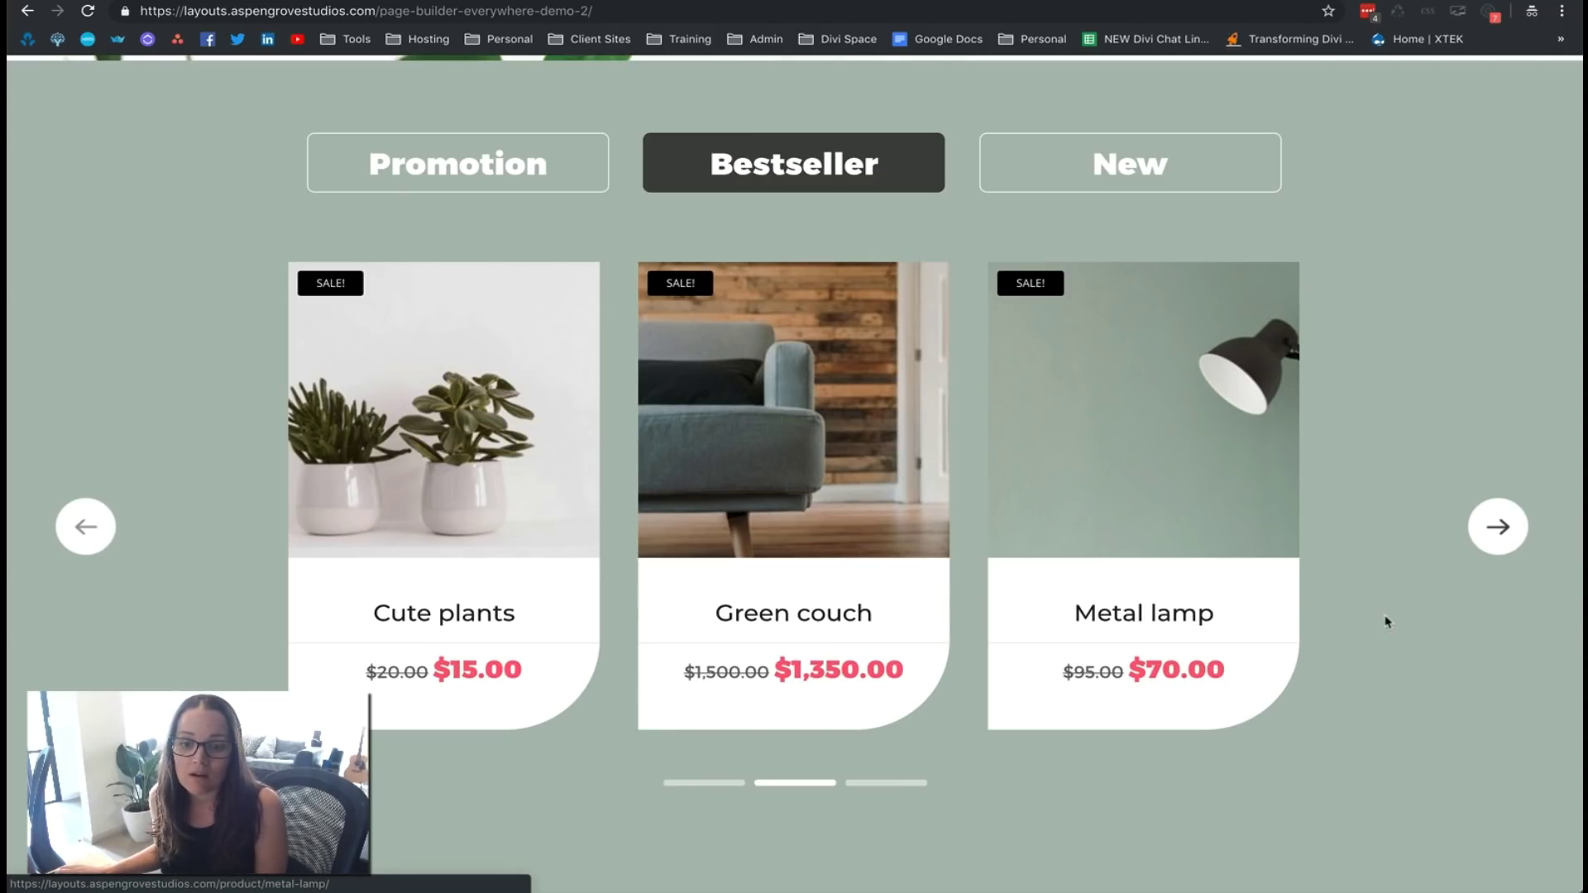
scroll(1388, 620, "down", 7)
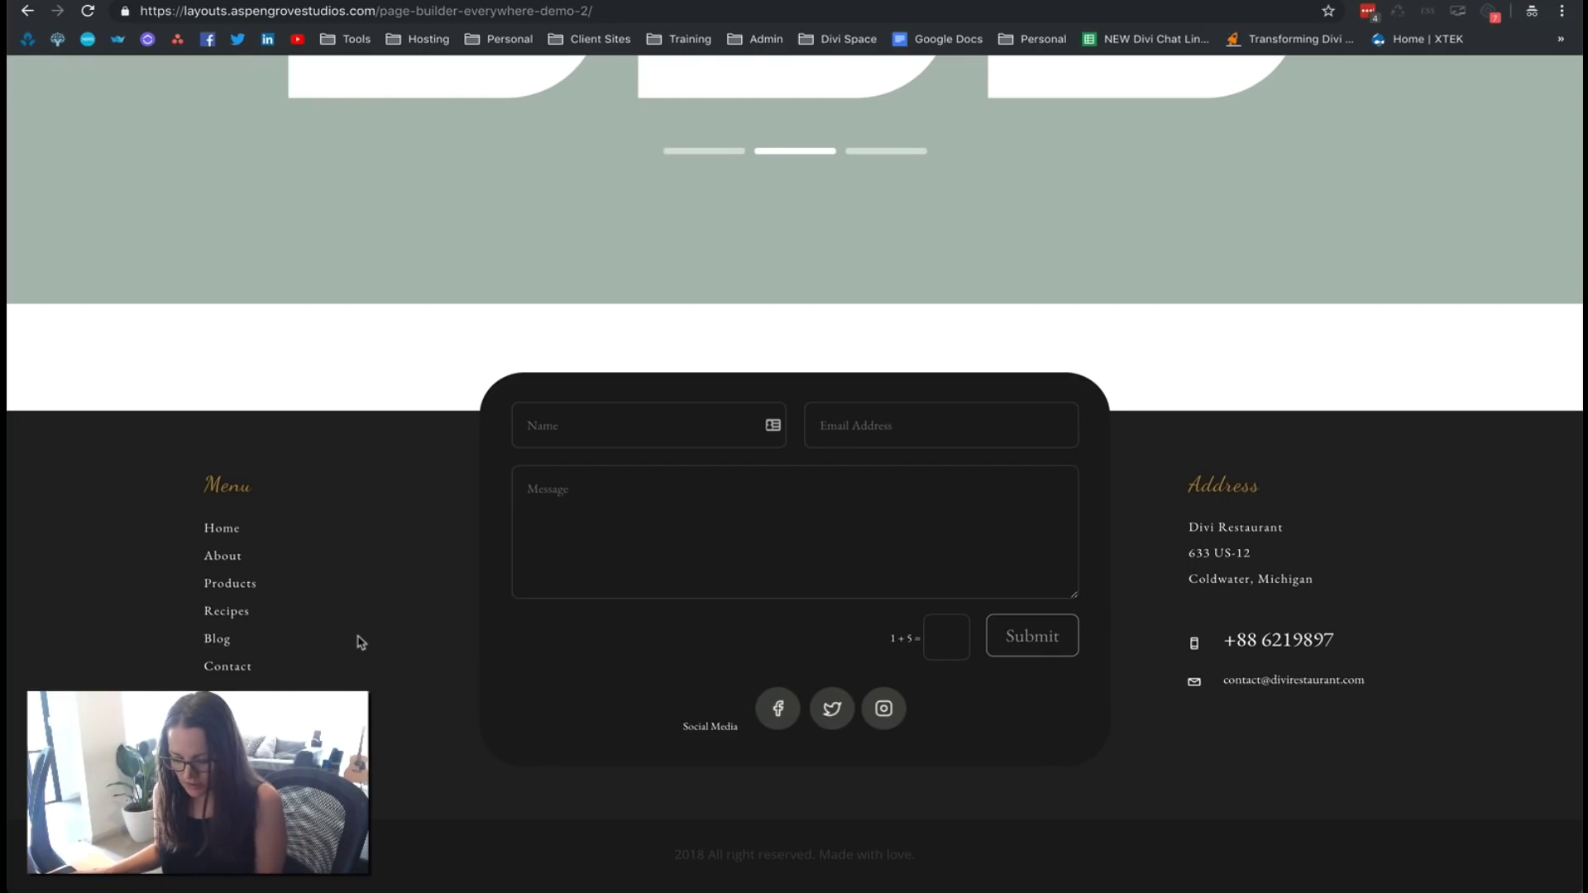
Switch to the WordPress Widgets page and review the library item choices of the Divi PB Widget in PBE Footer
key("alt+Tab")
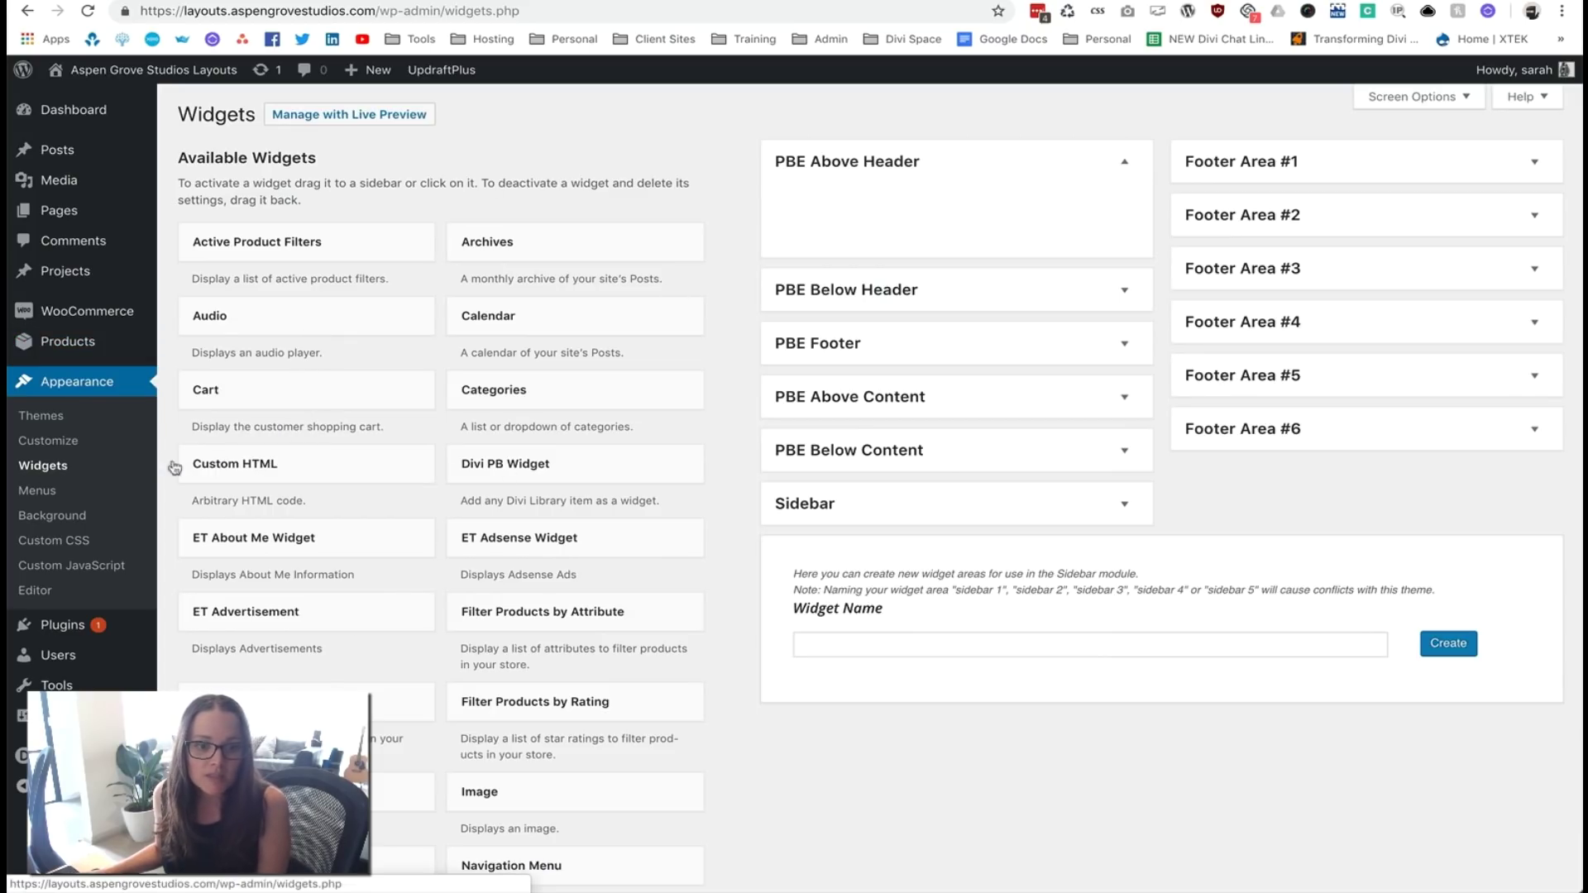
left_click(1124, 344)
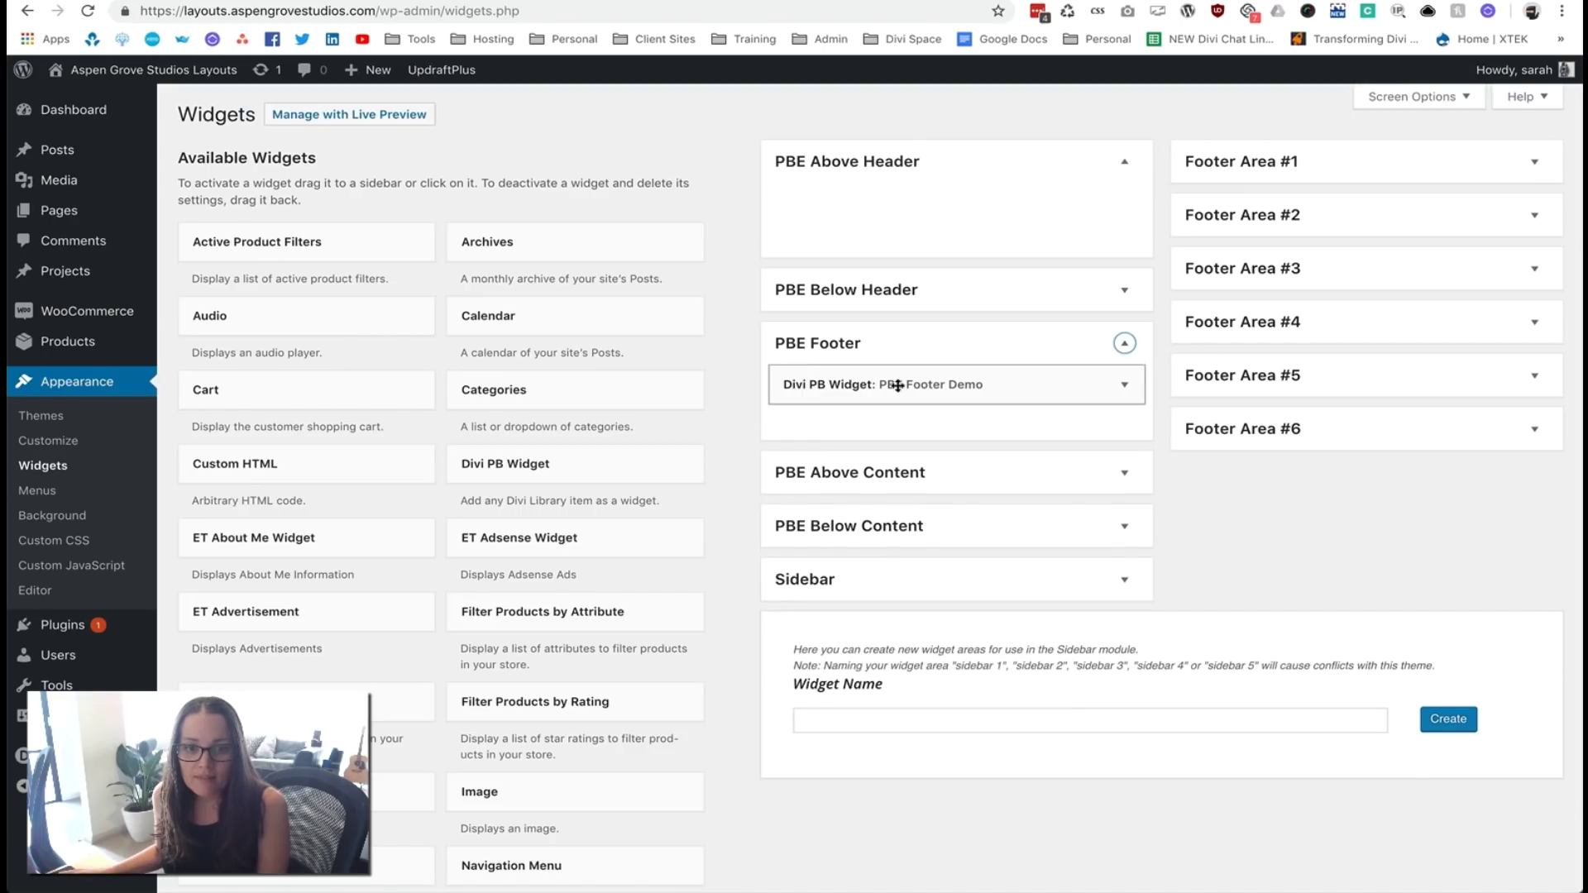
left_click(1122, 388)
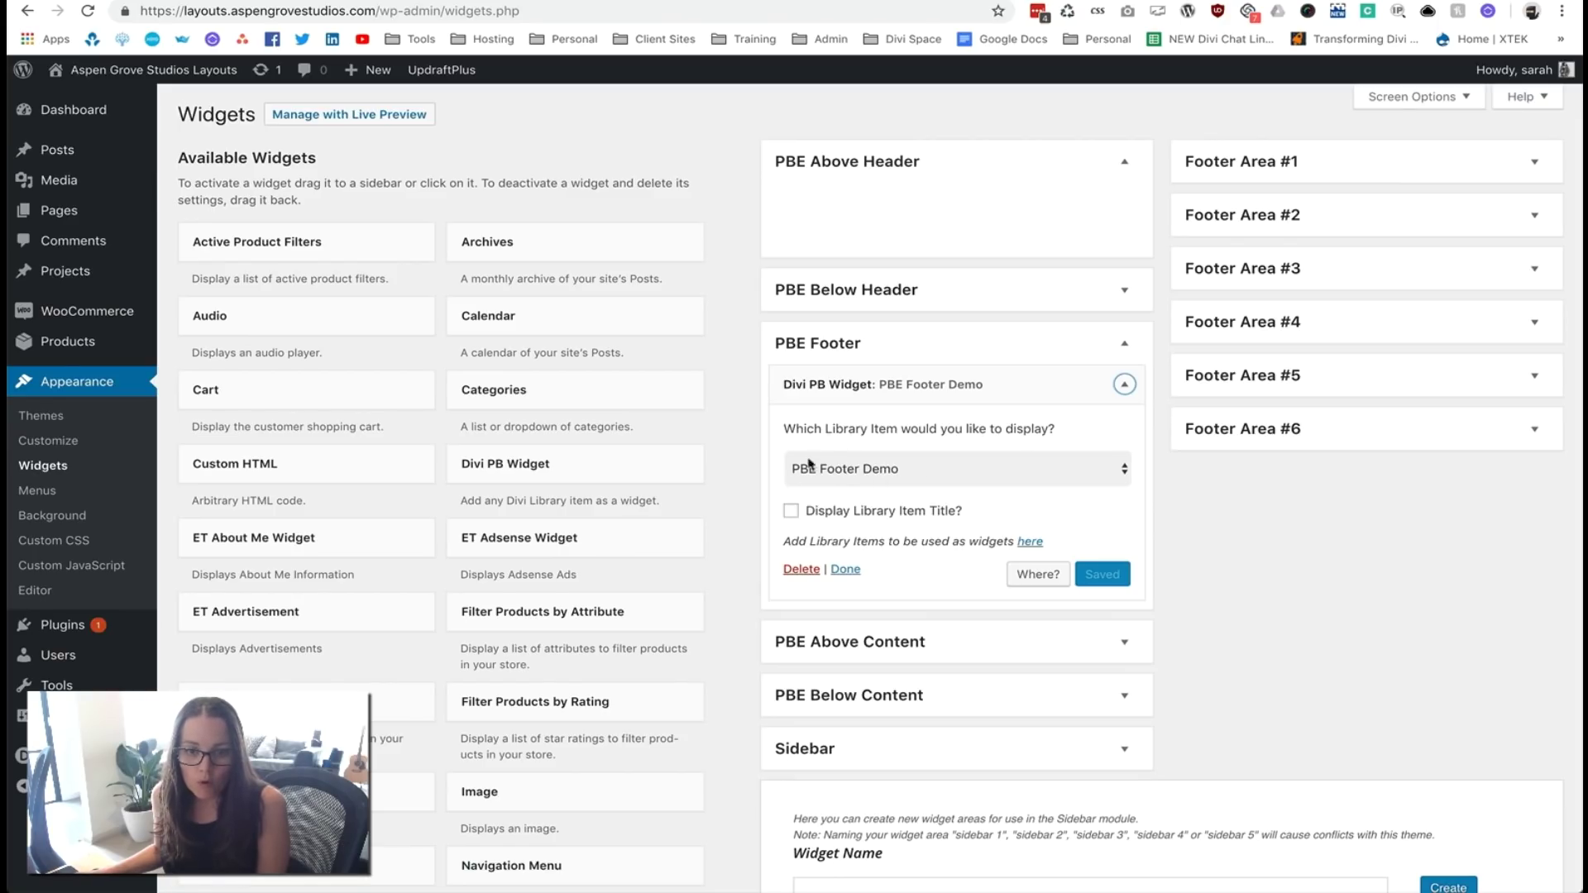
left_click(1112, 474)
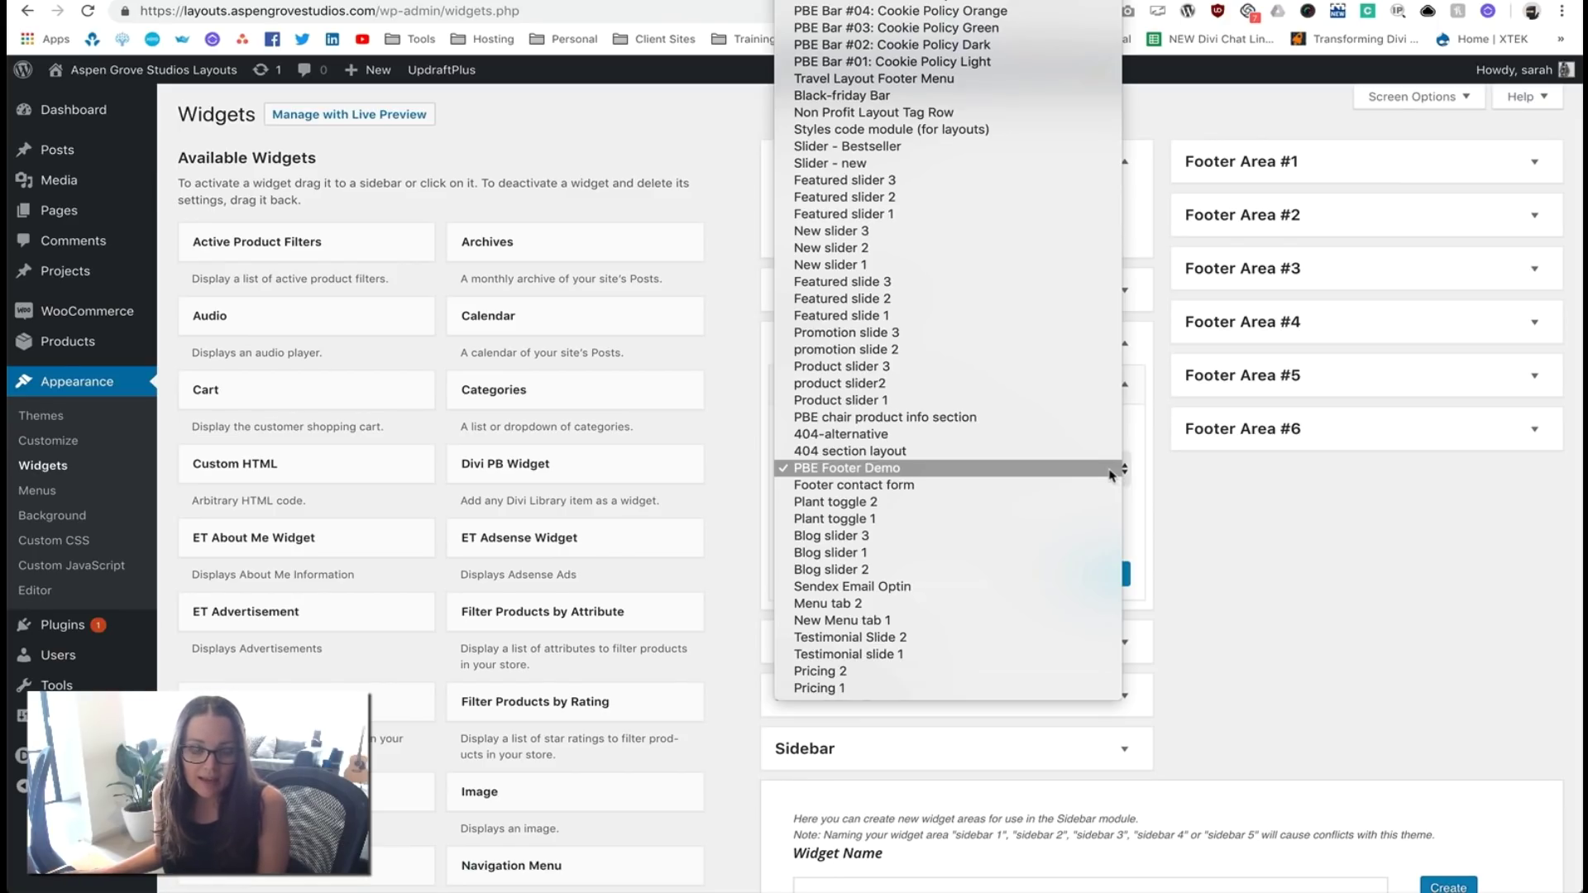
left_click(1007, 472)
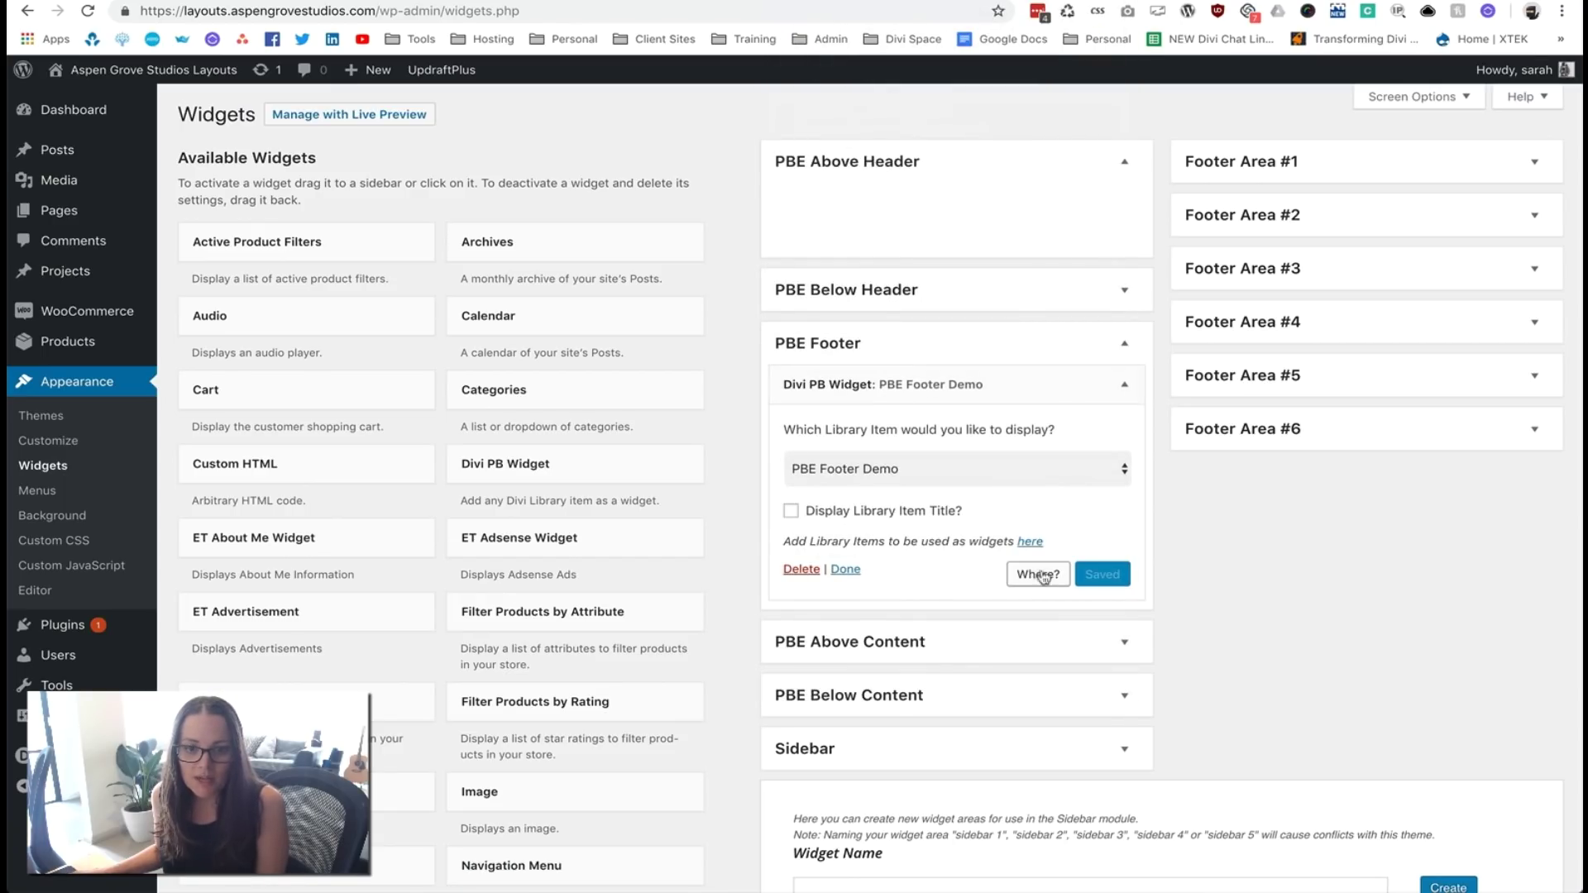
Examine the footer widget's display conditions and page choices, keeping Page Builder Everywhere Demo 2 selected
left_click(1037, 574)
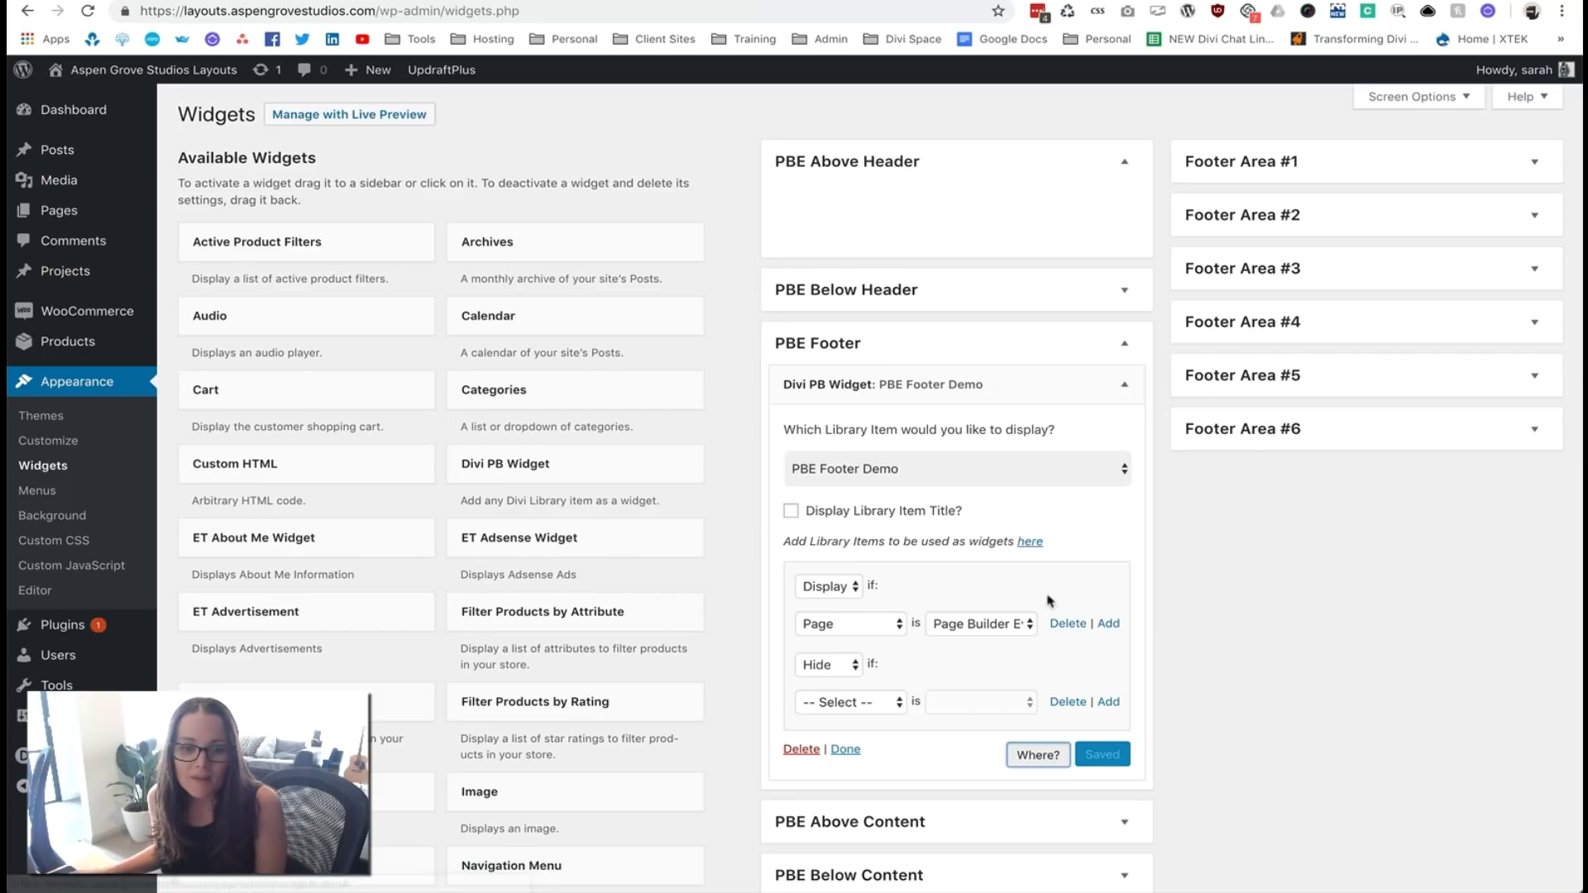
scroll(827, 562, "down", 1)
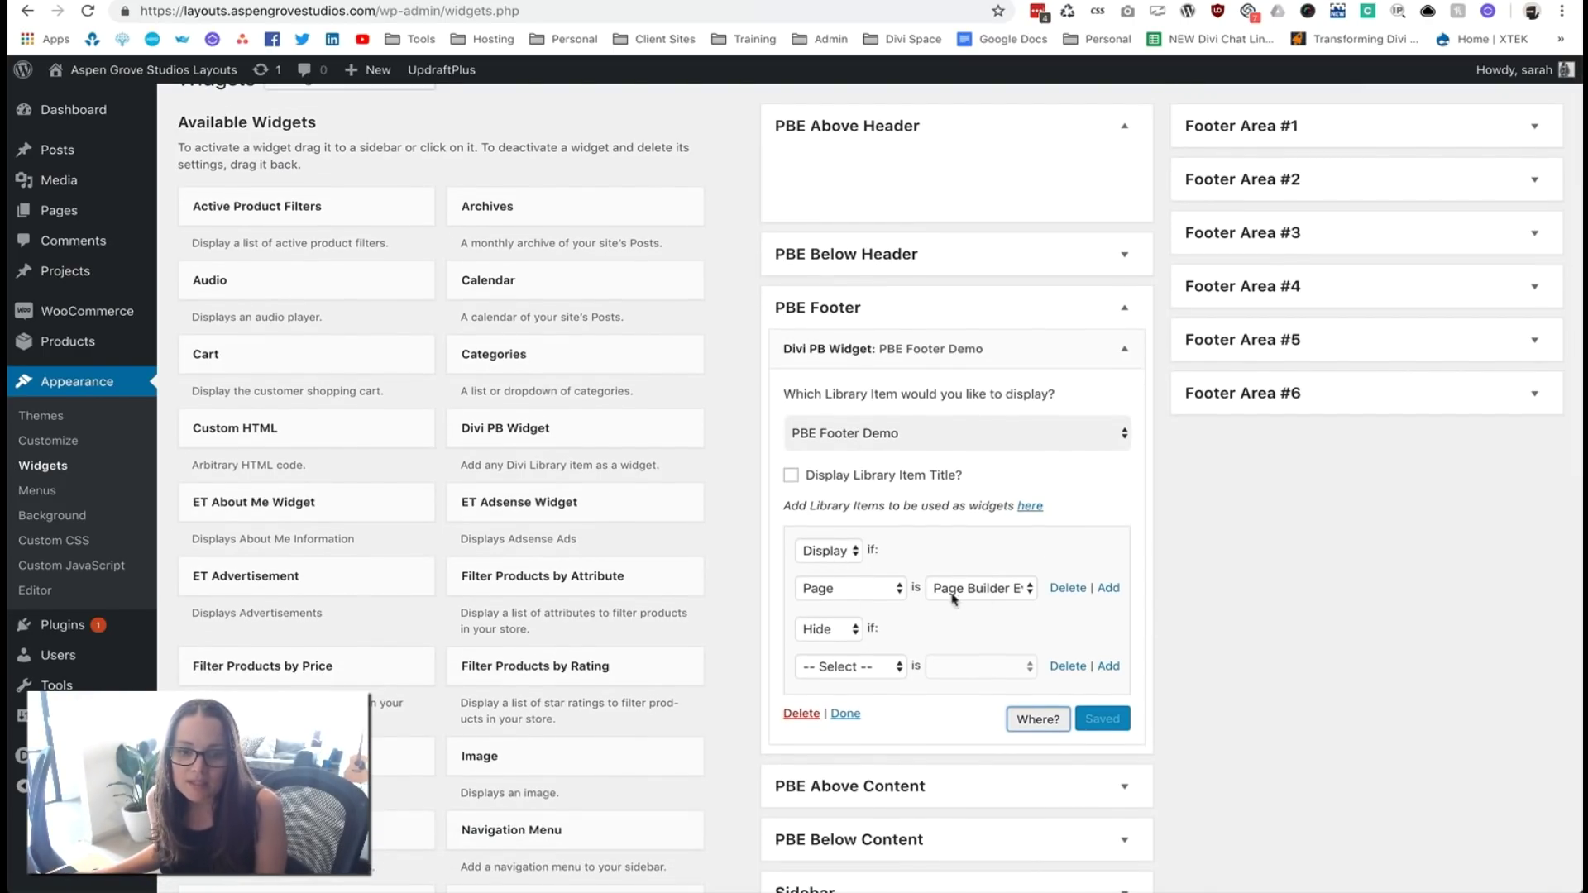
left_click(984, 588)
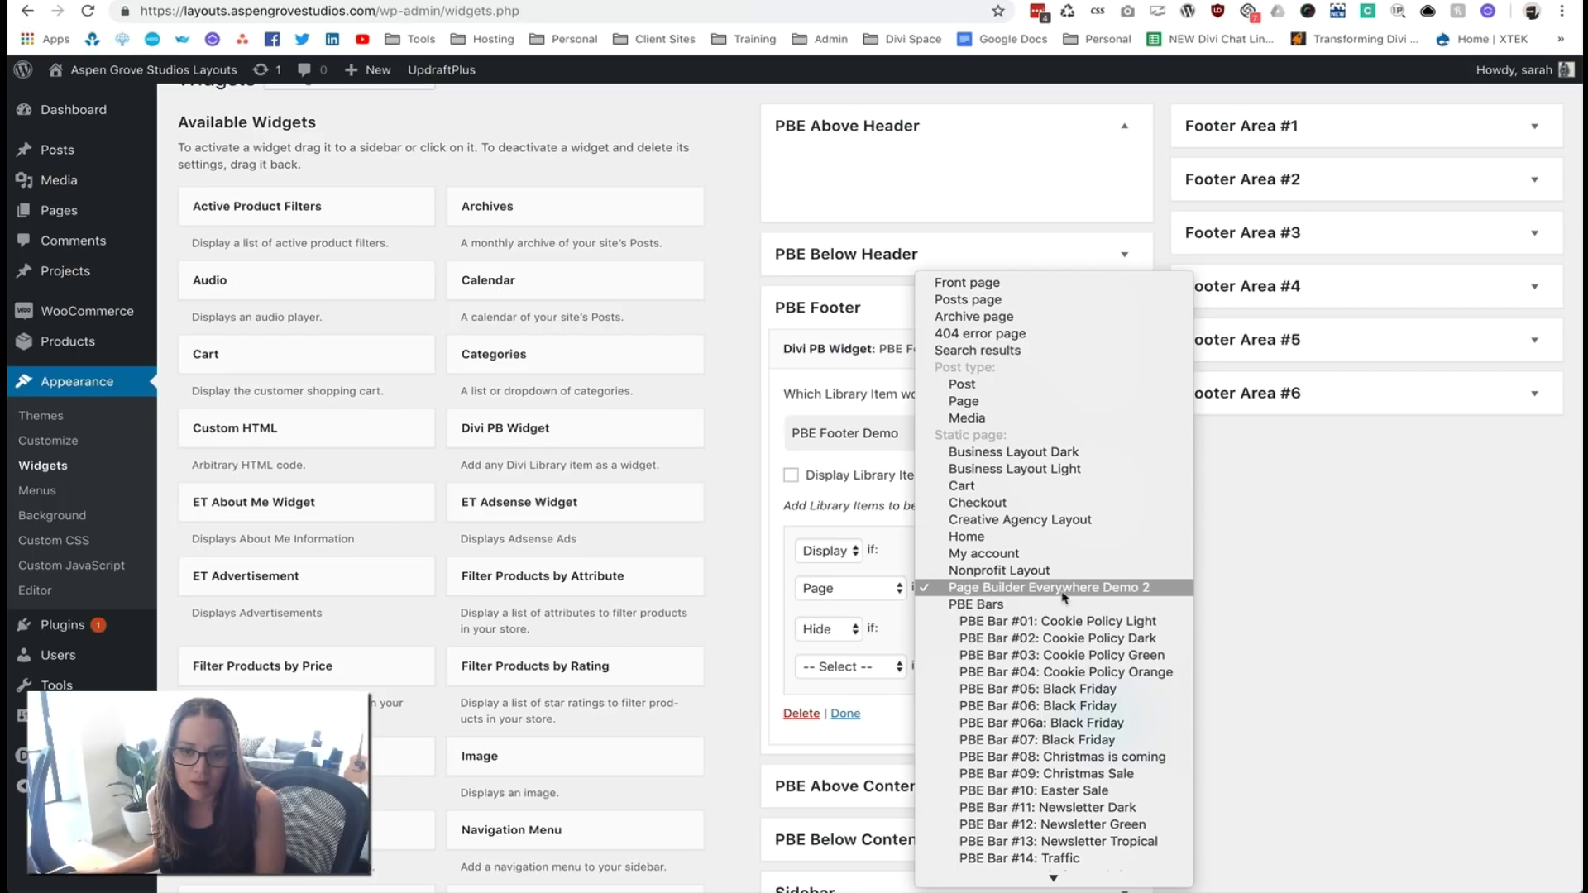
left_click(1109, 594)
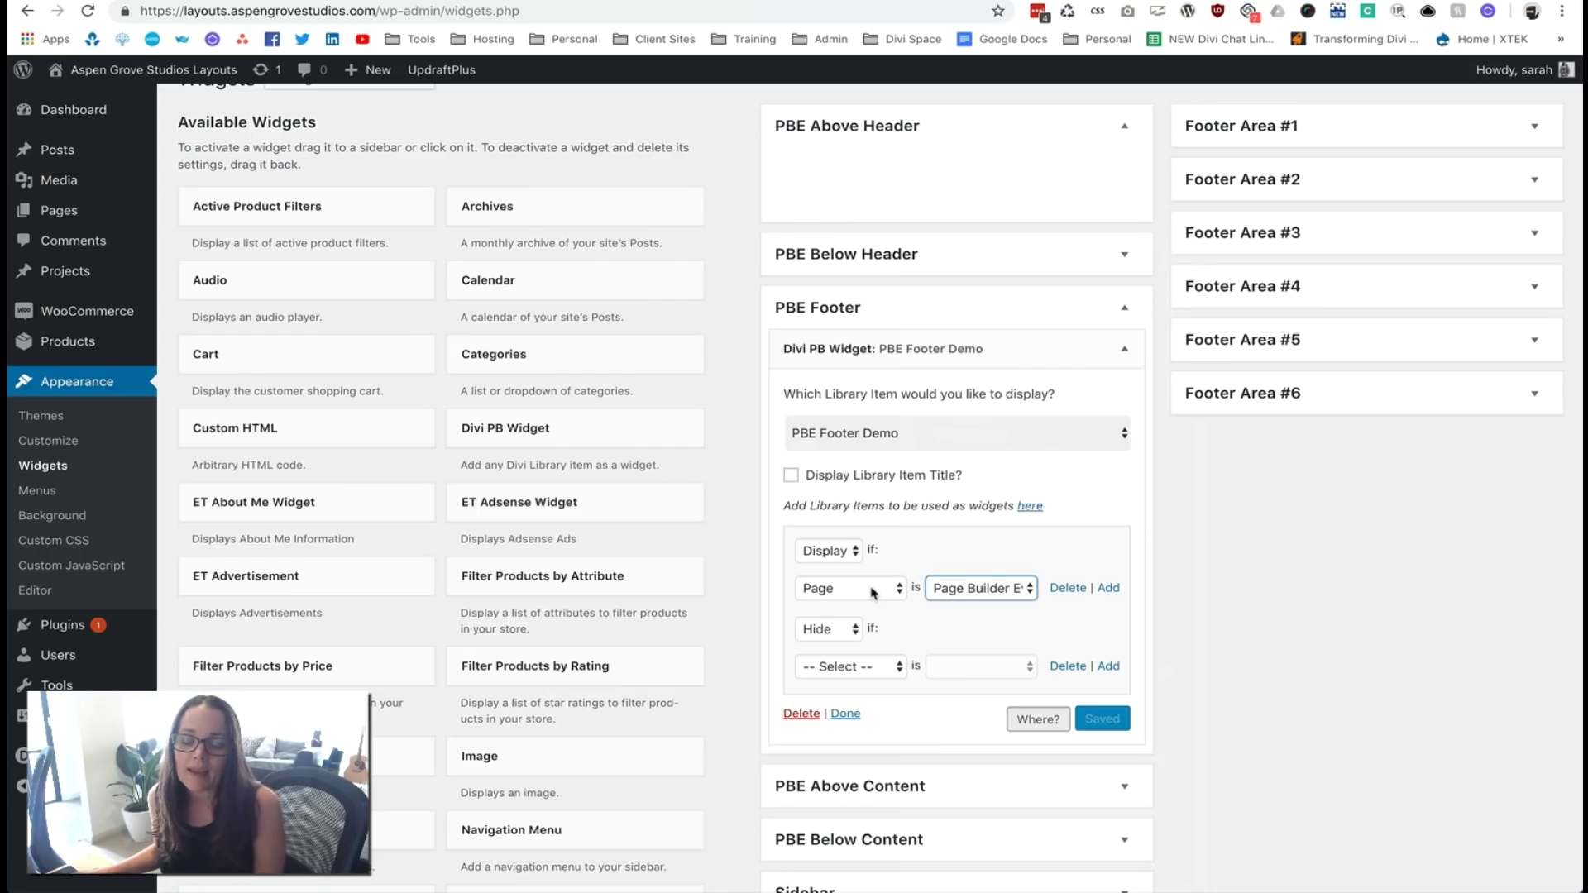
Collapse the PBE Footer area and reload the Cute plants product page to examine its header and Description layout
left_click(1124, 308)
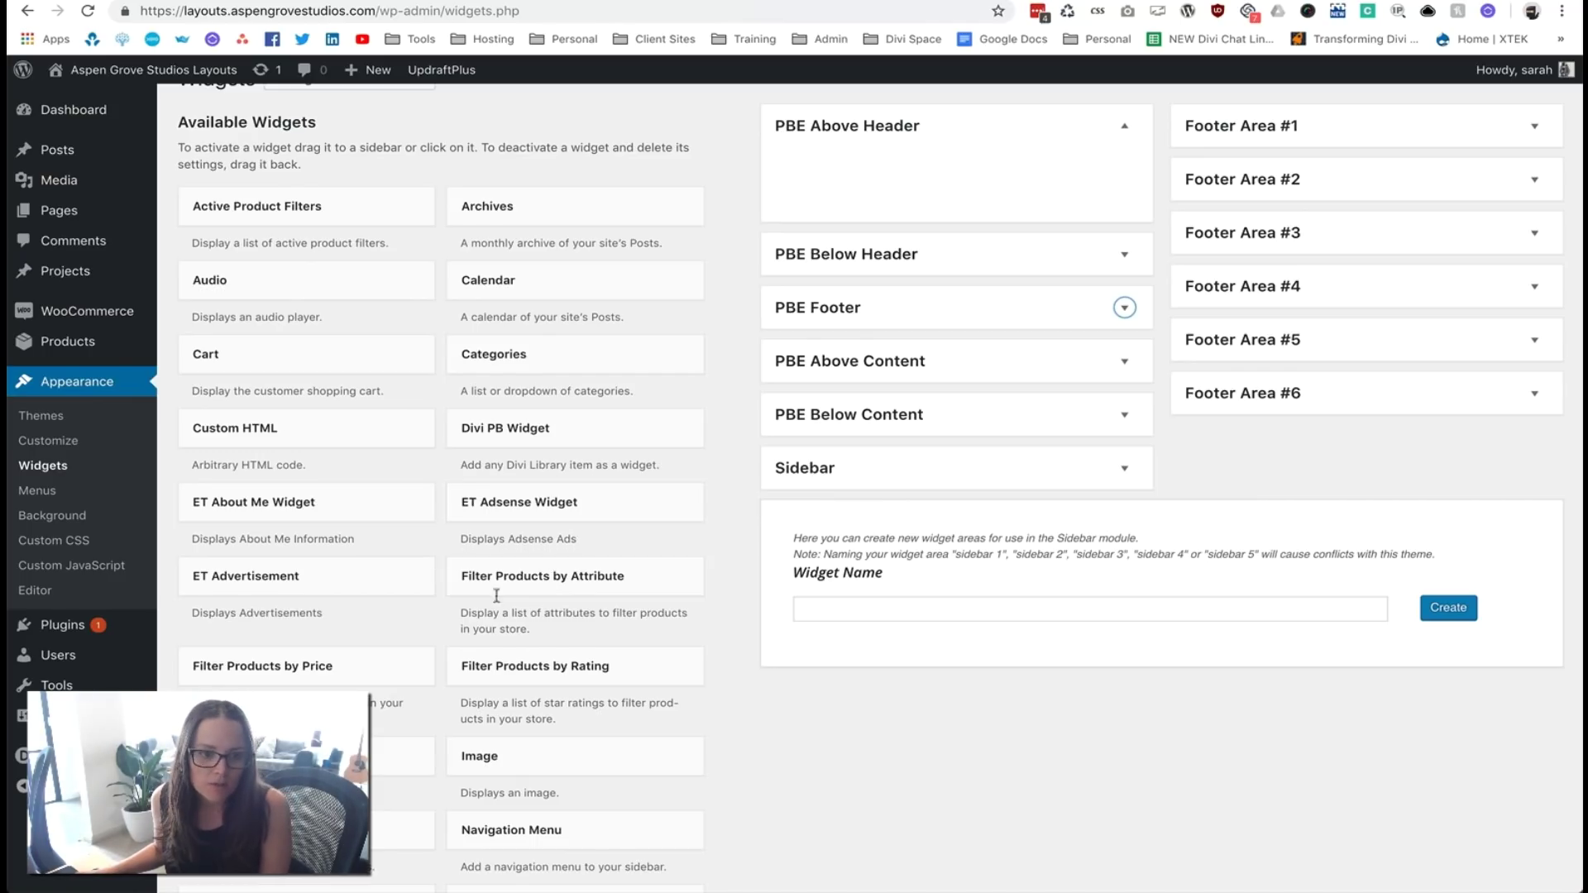
left_click(523, 3)
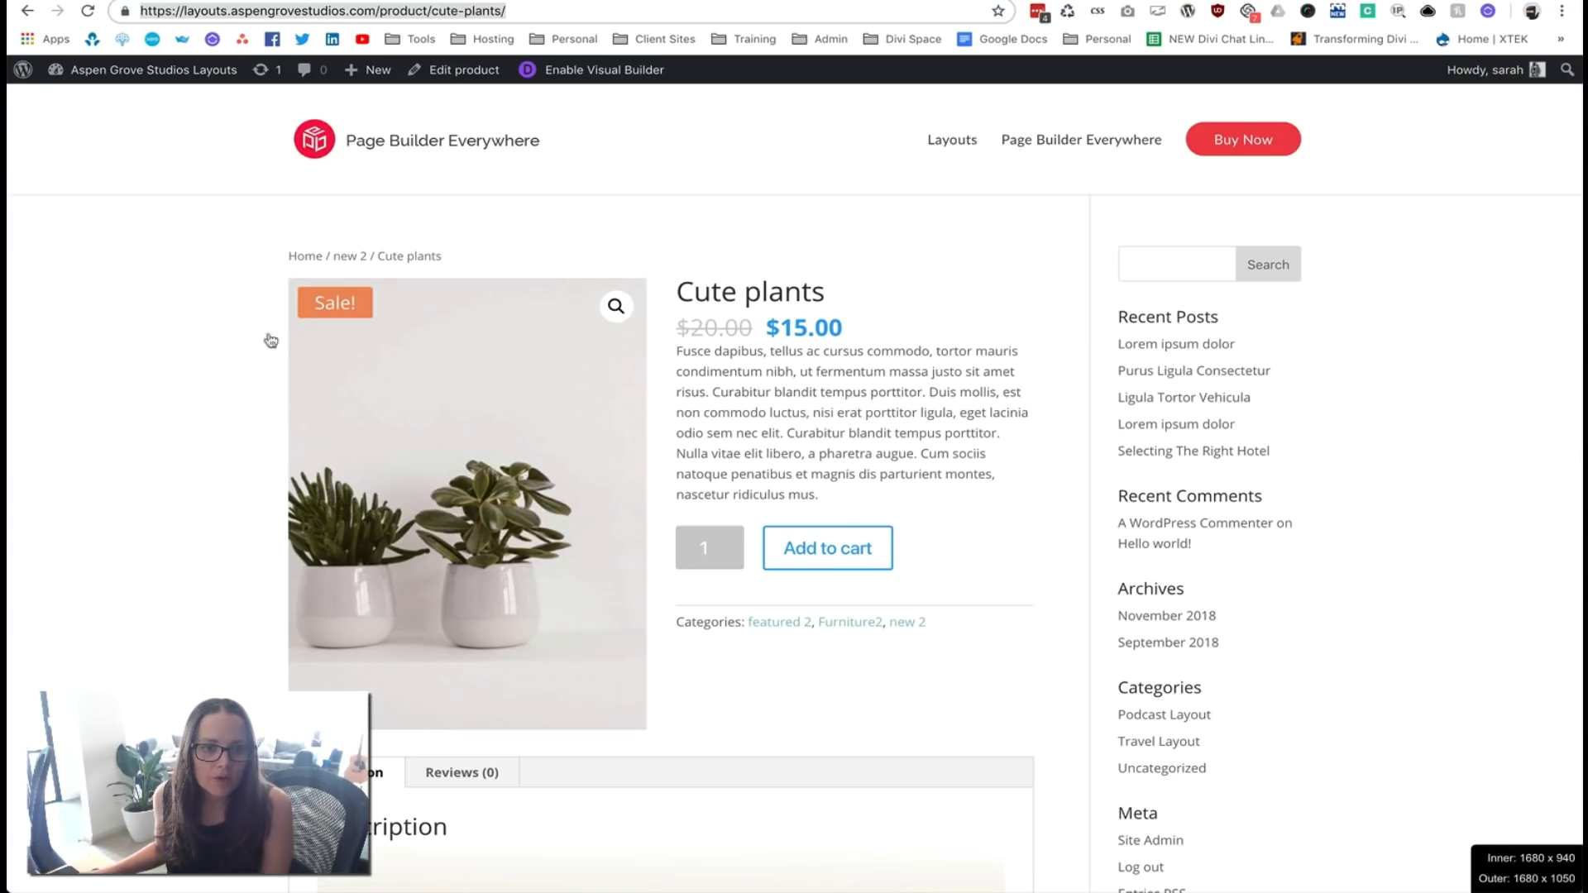
key("super+r")
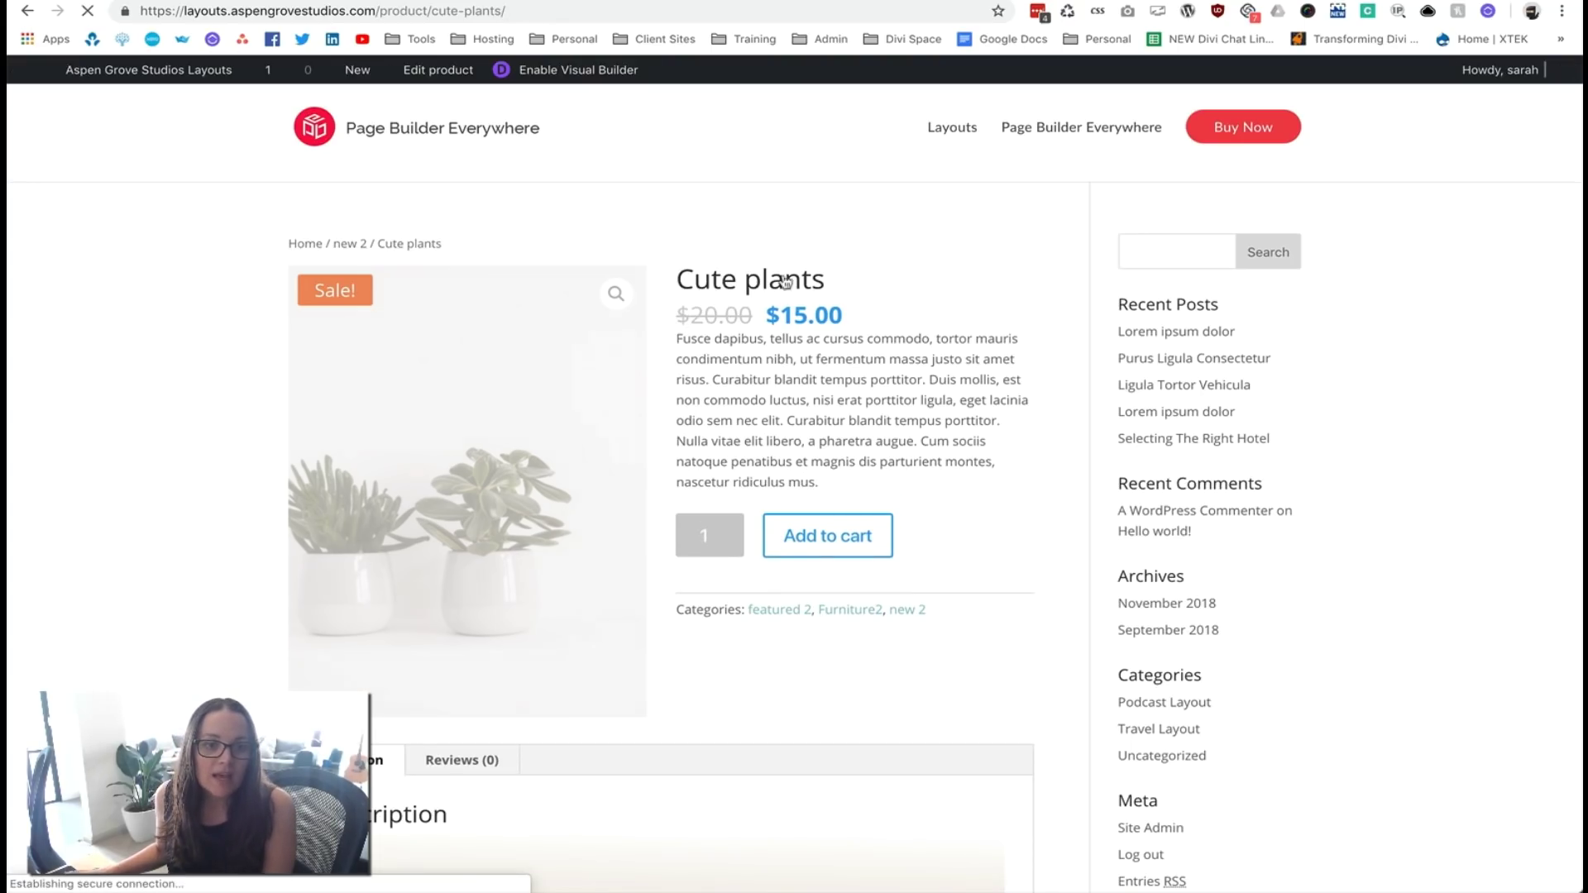
scroll(649, 416, "down", 5)
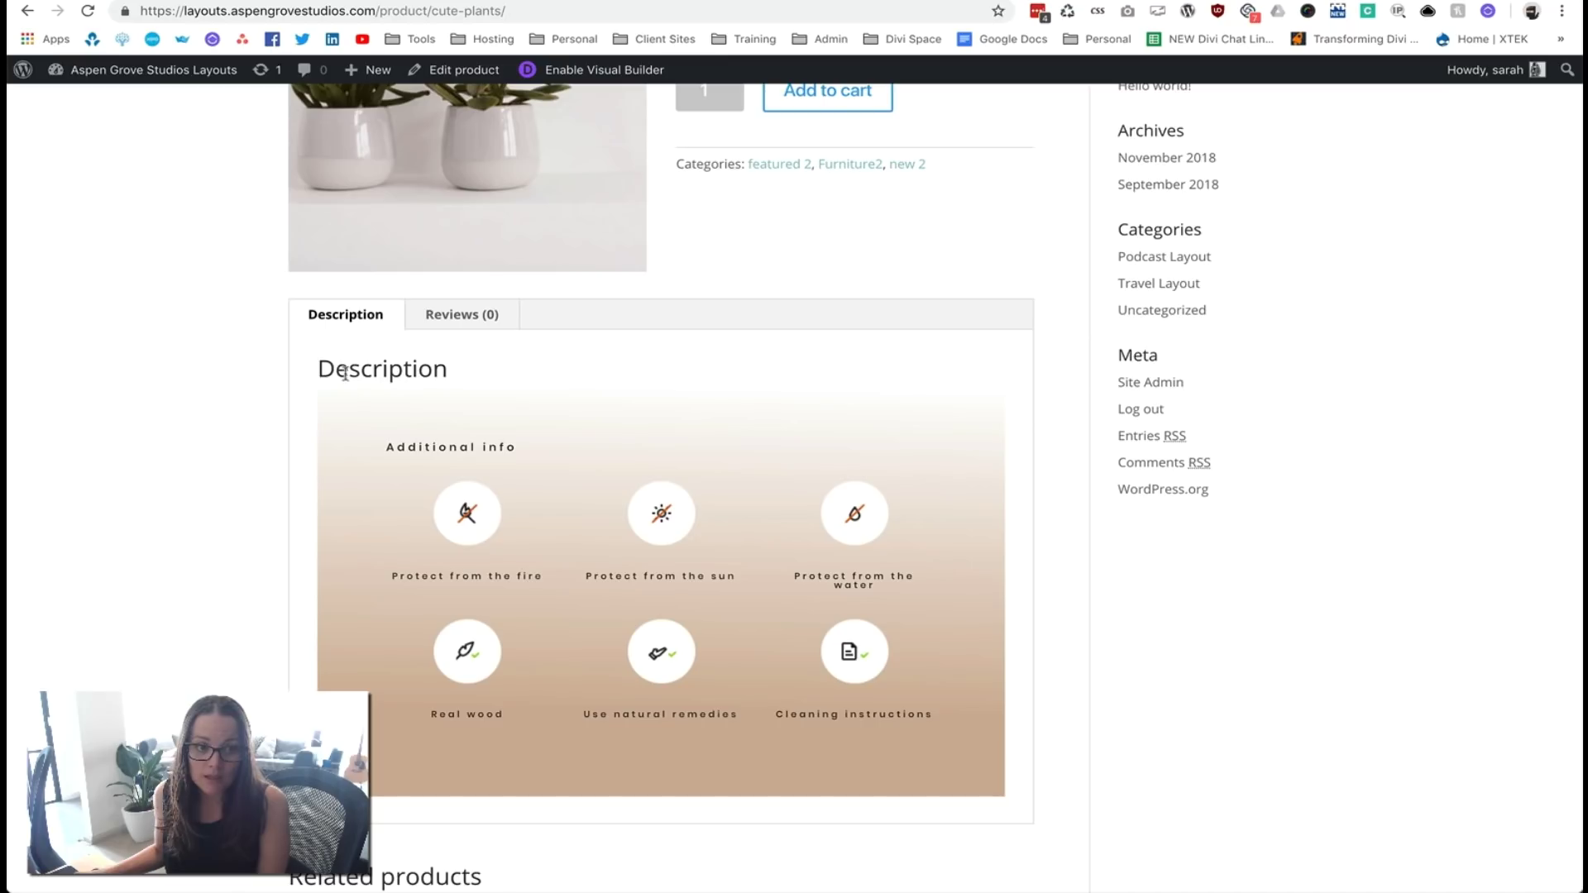
scroll(339, 624, "up", 5)
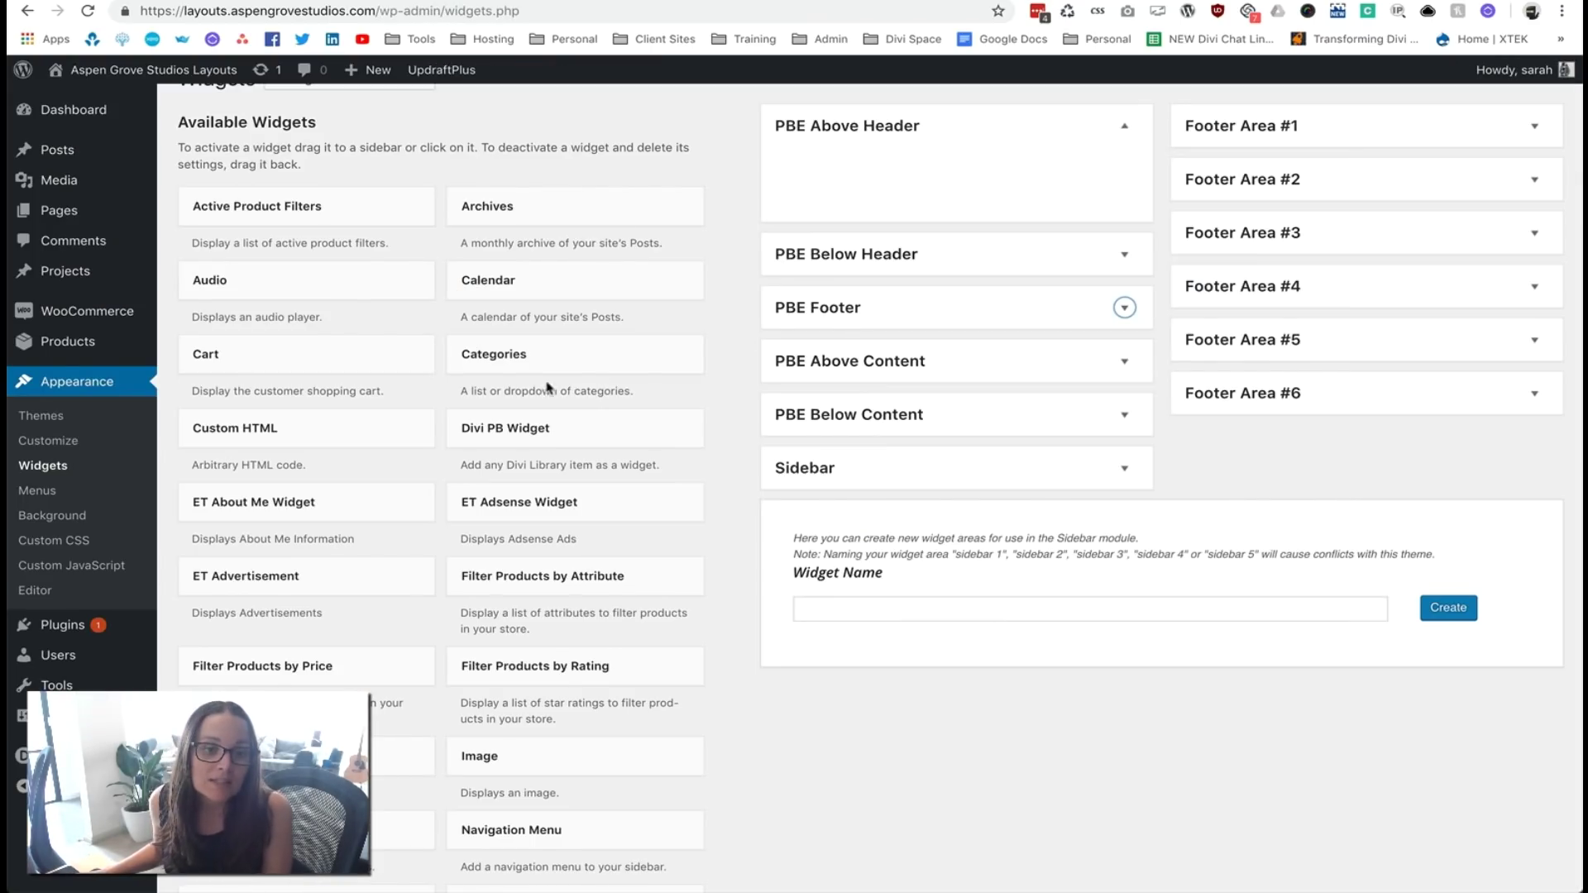
Add a Divi PB Widget to PBE Below Header showing the Black-friday Bar library item, with its title display turned off
scroll(530, 331, "up", 1)
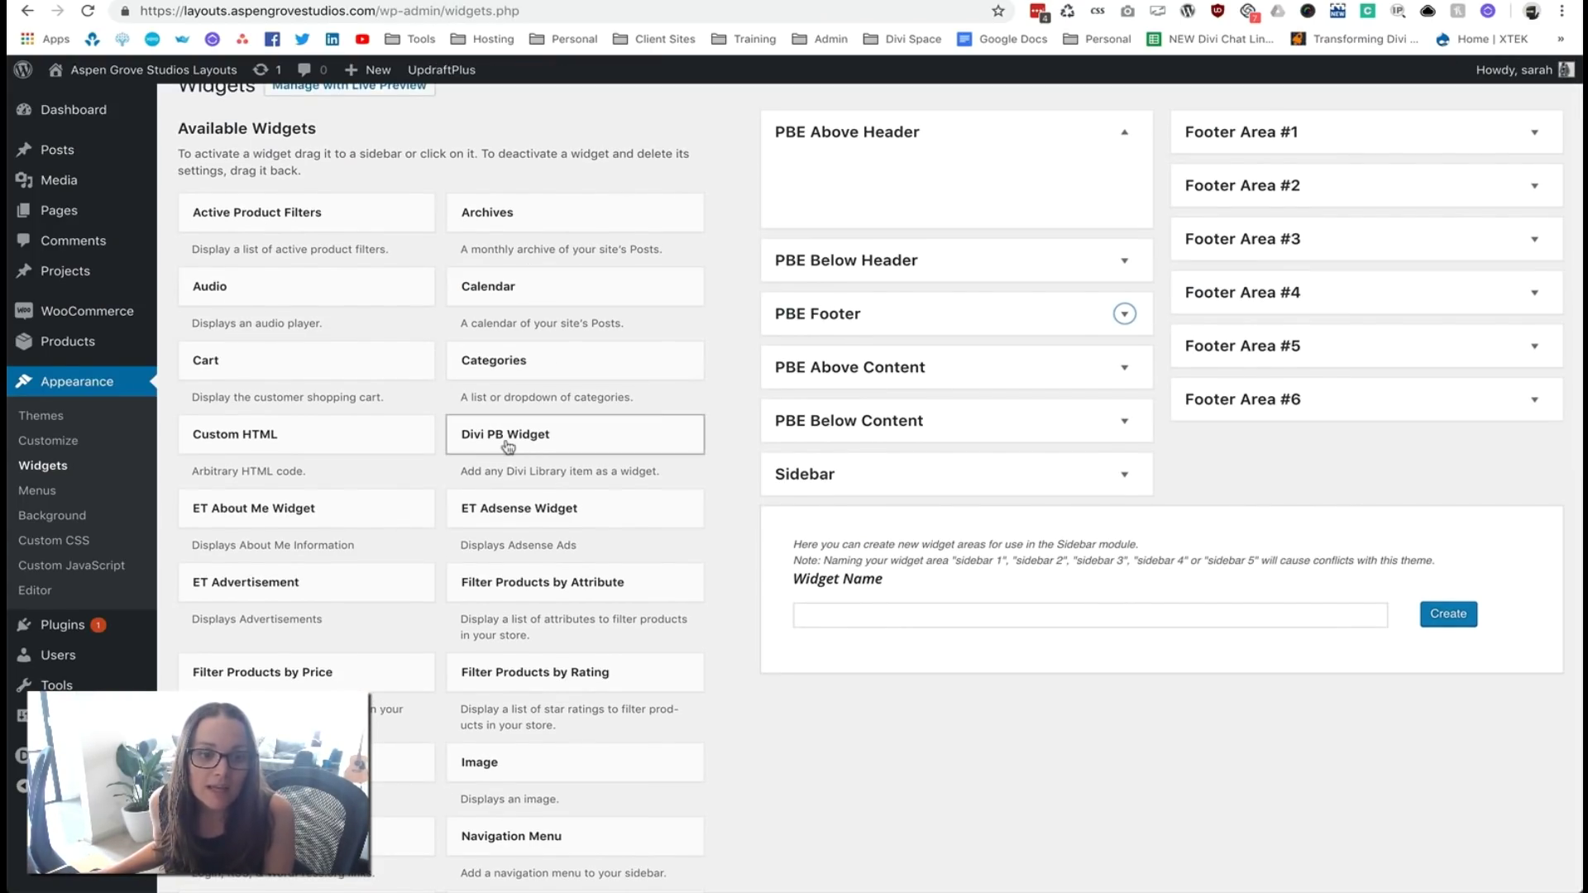
left_click_drag(508, 441, 875, 240)
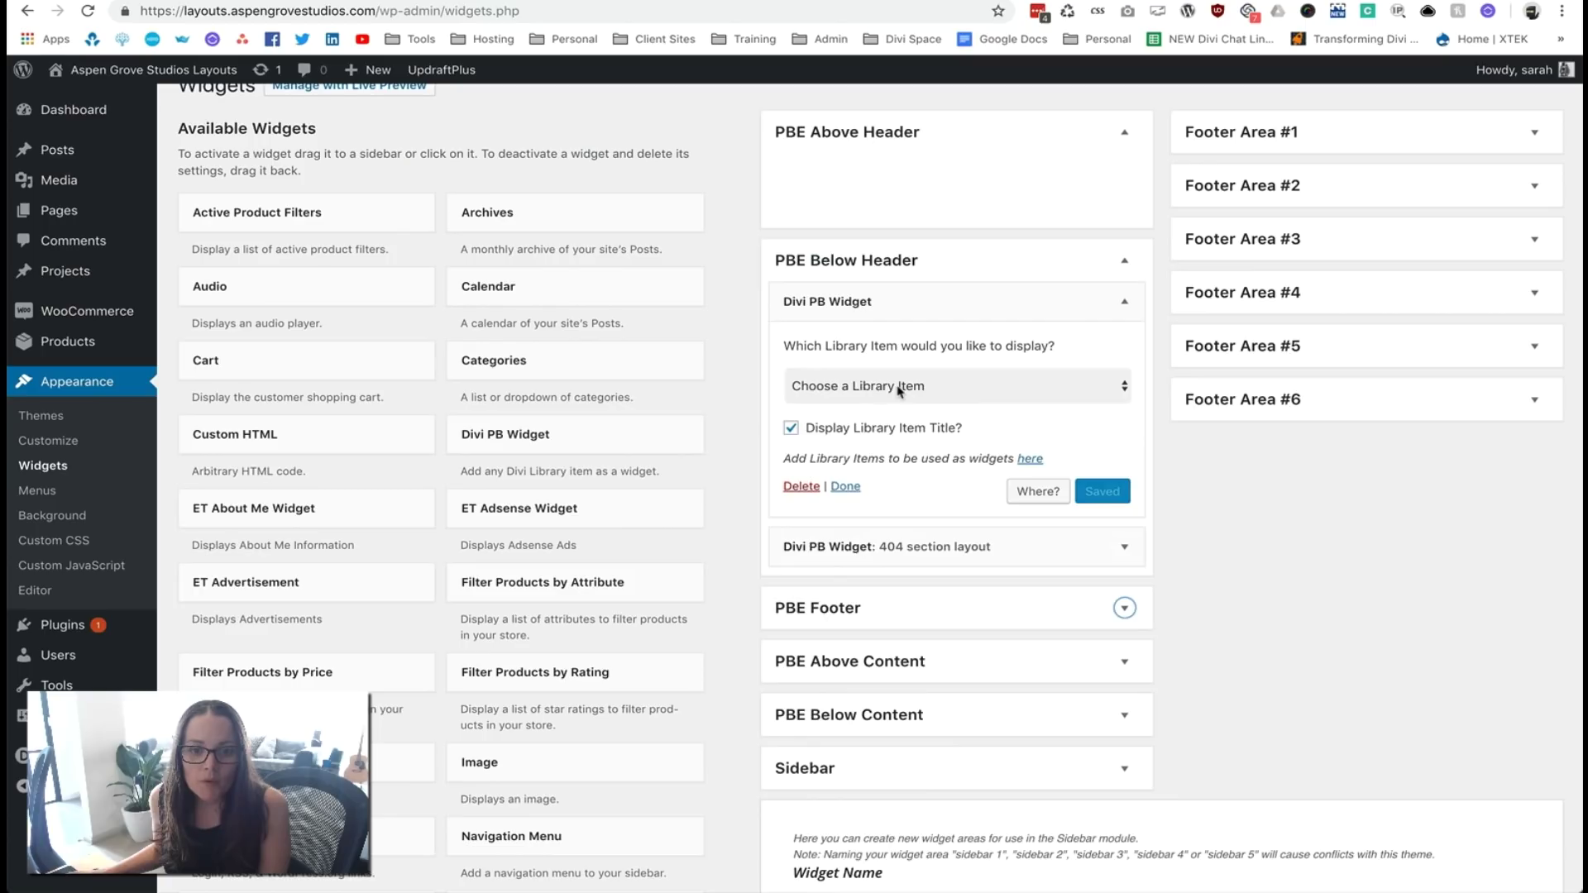
left_click(899, 387)
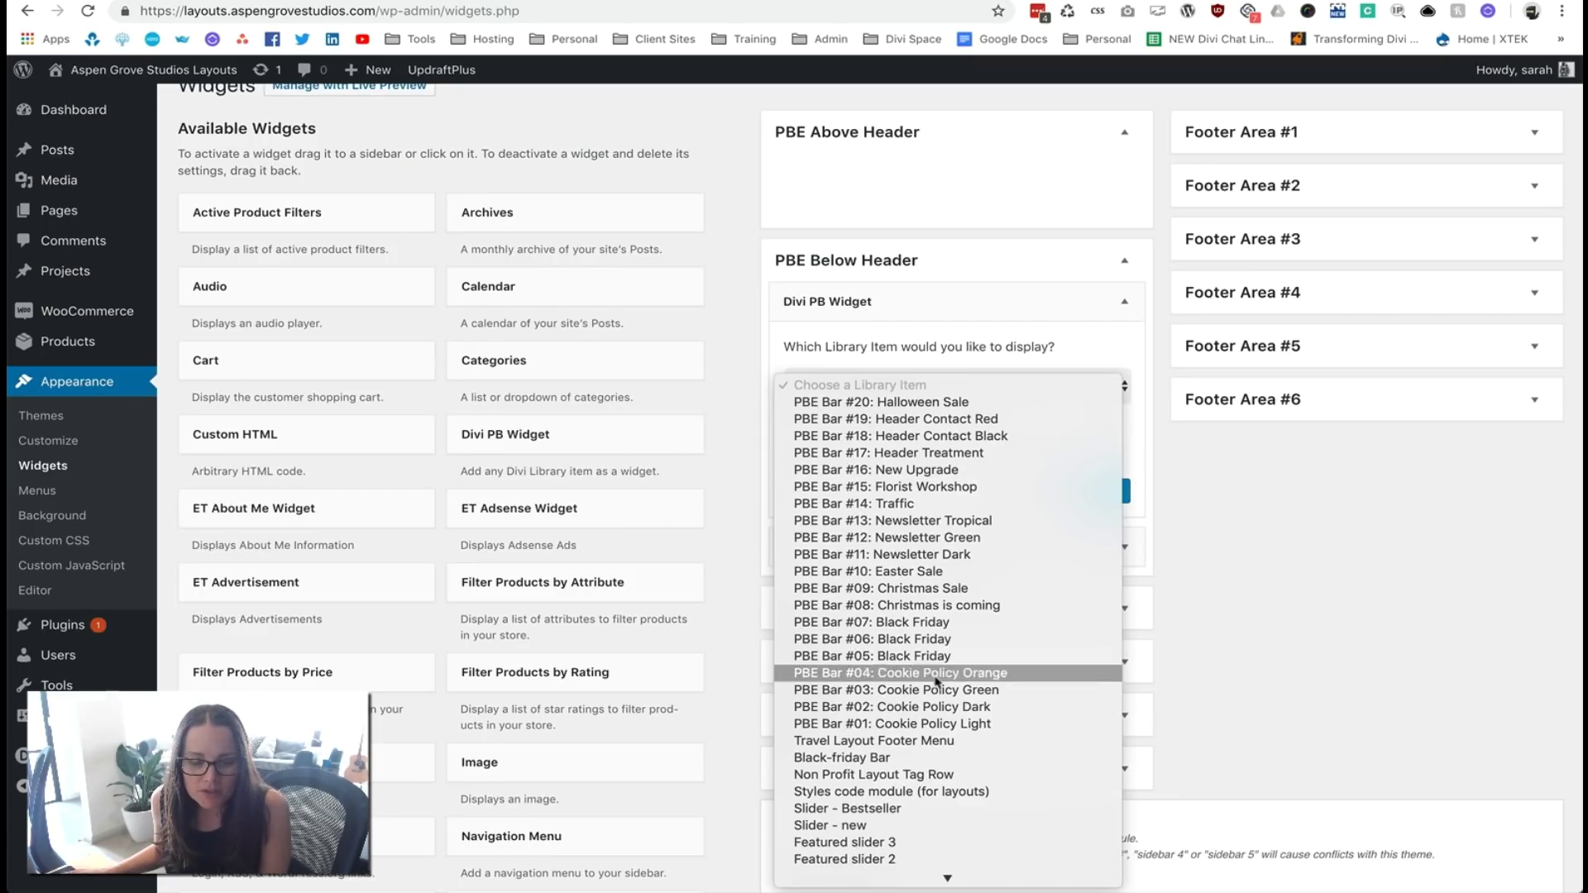
scroll(935, 755, "down", 2)
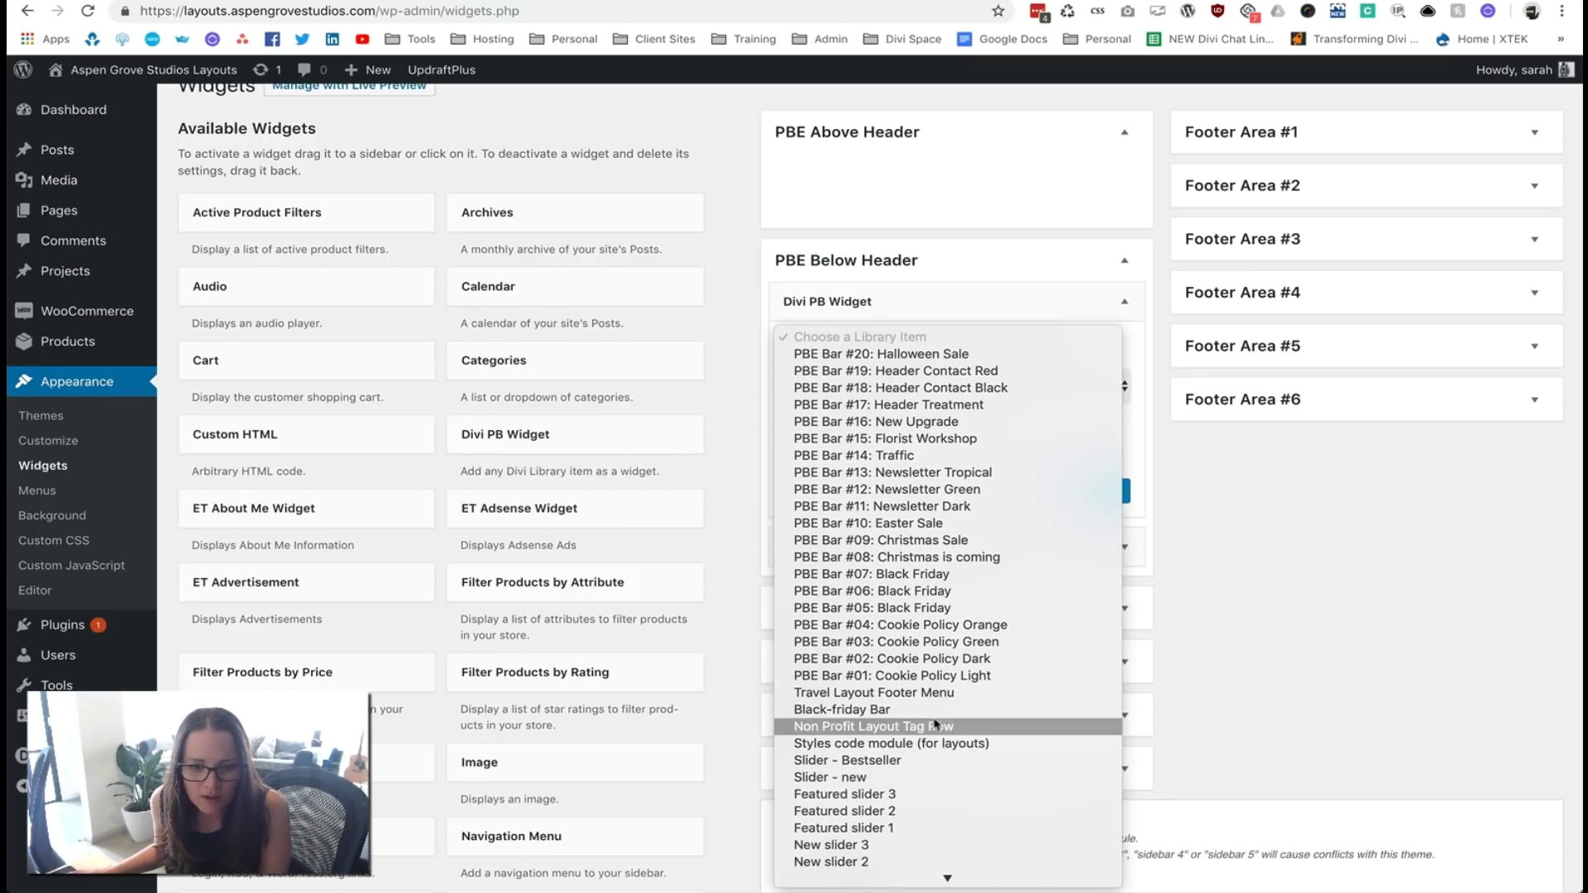
left_click(941, 716)
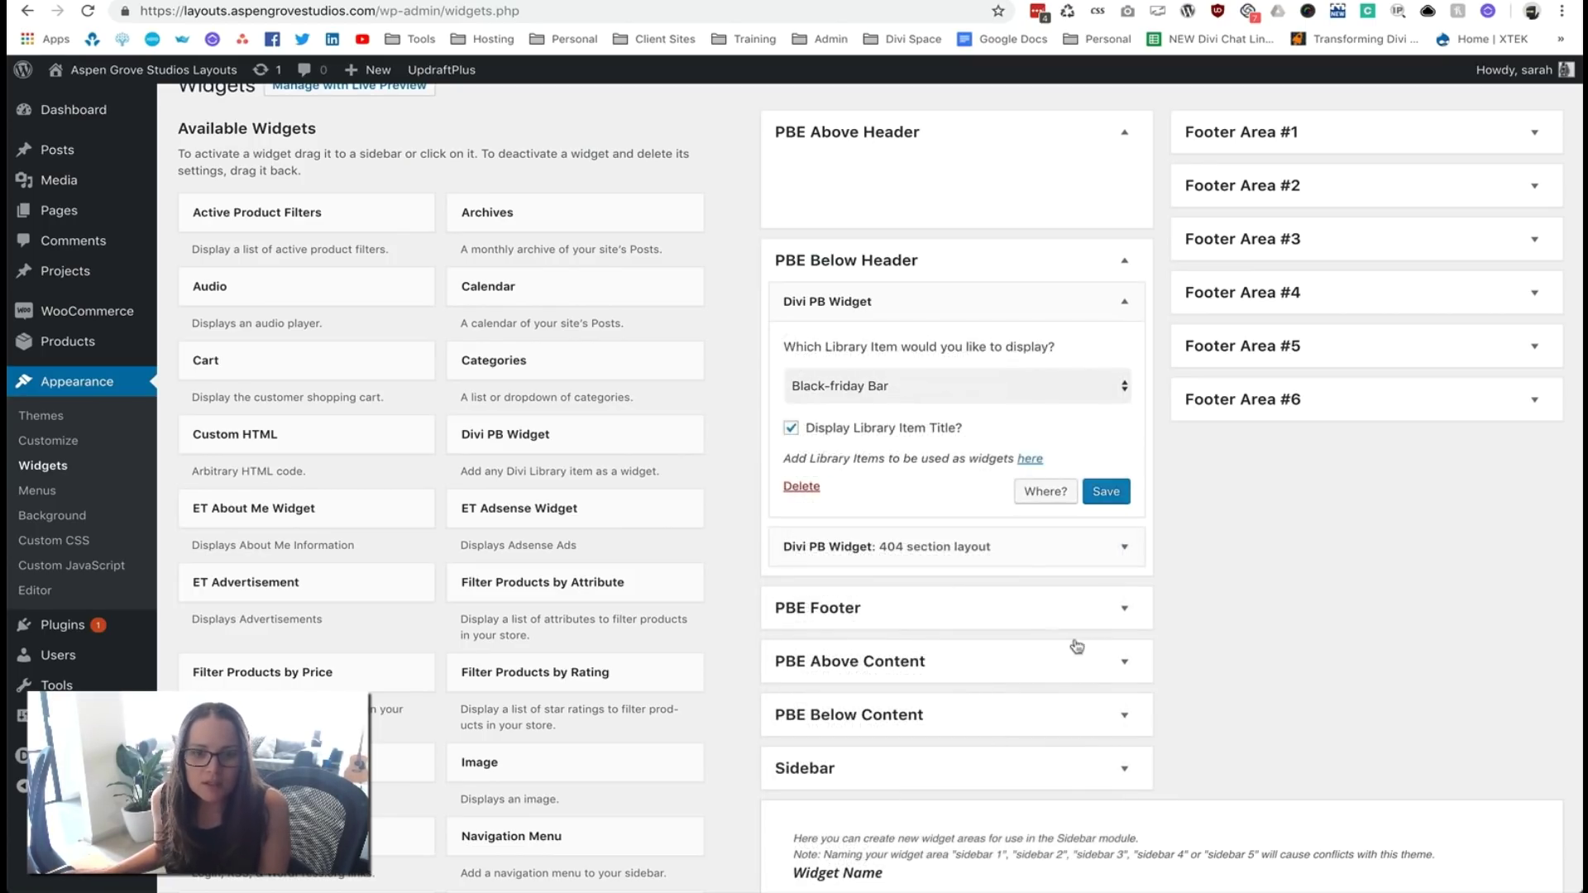
left_click(791, 429)
Set the Black-friday Bar widget to display if Post Type is Product, and save the widget
left_click(1033, 493)
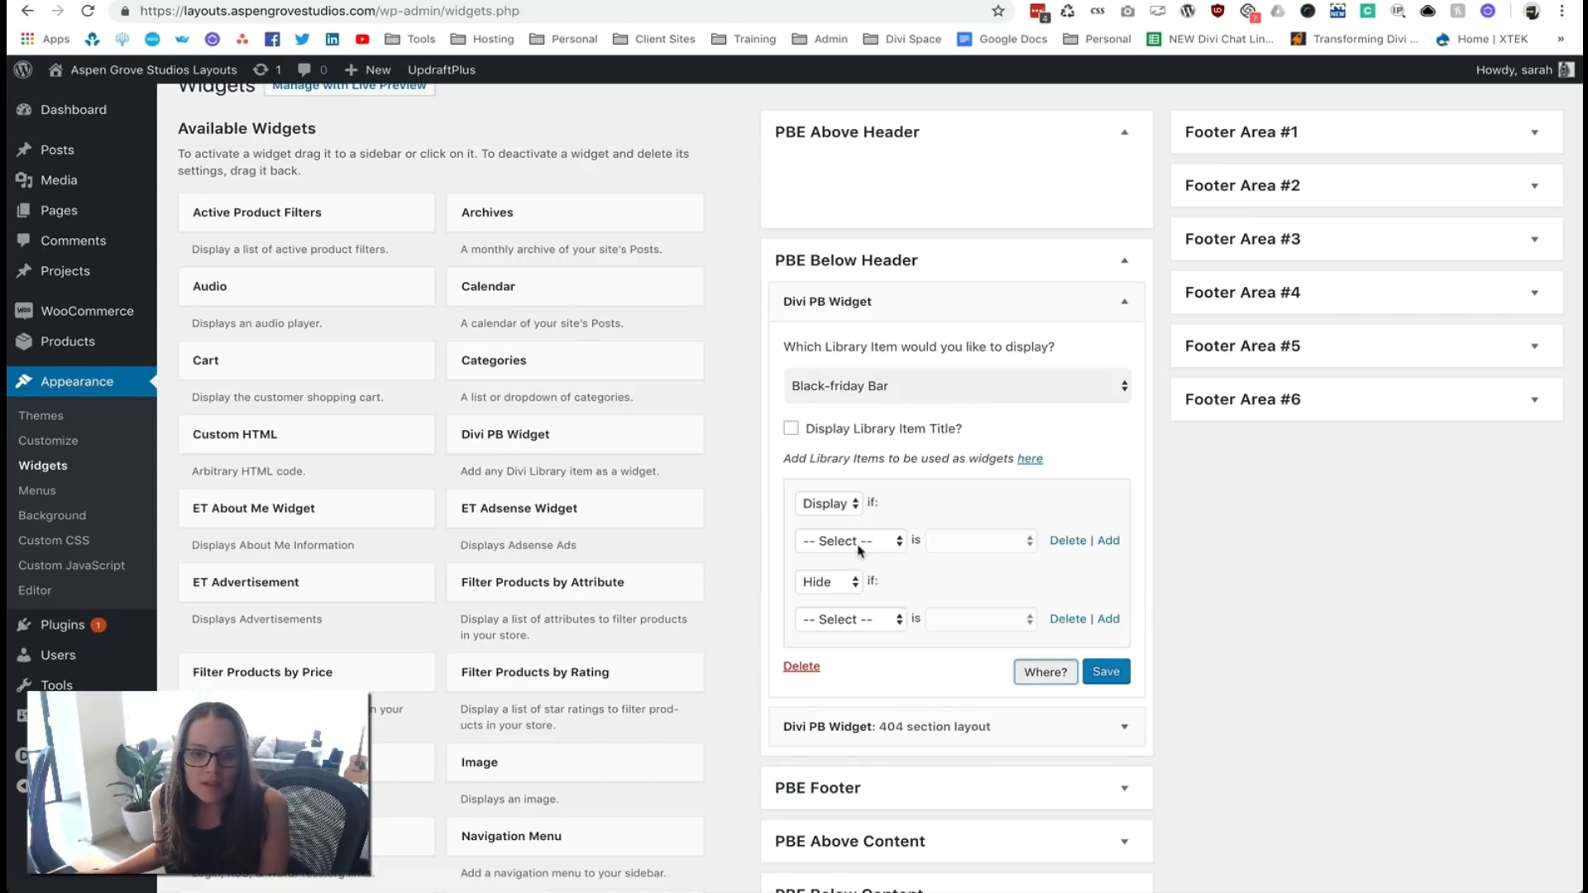
left_click(859, 546)
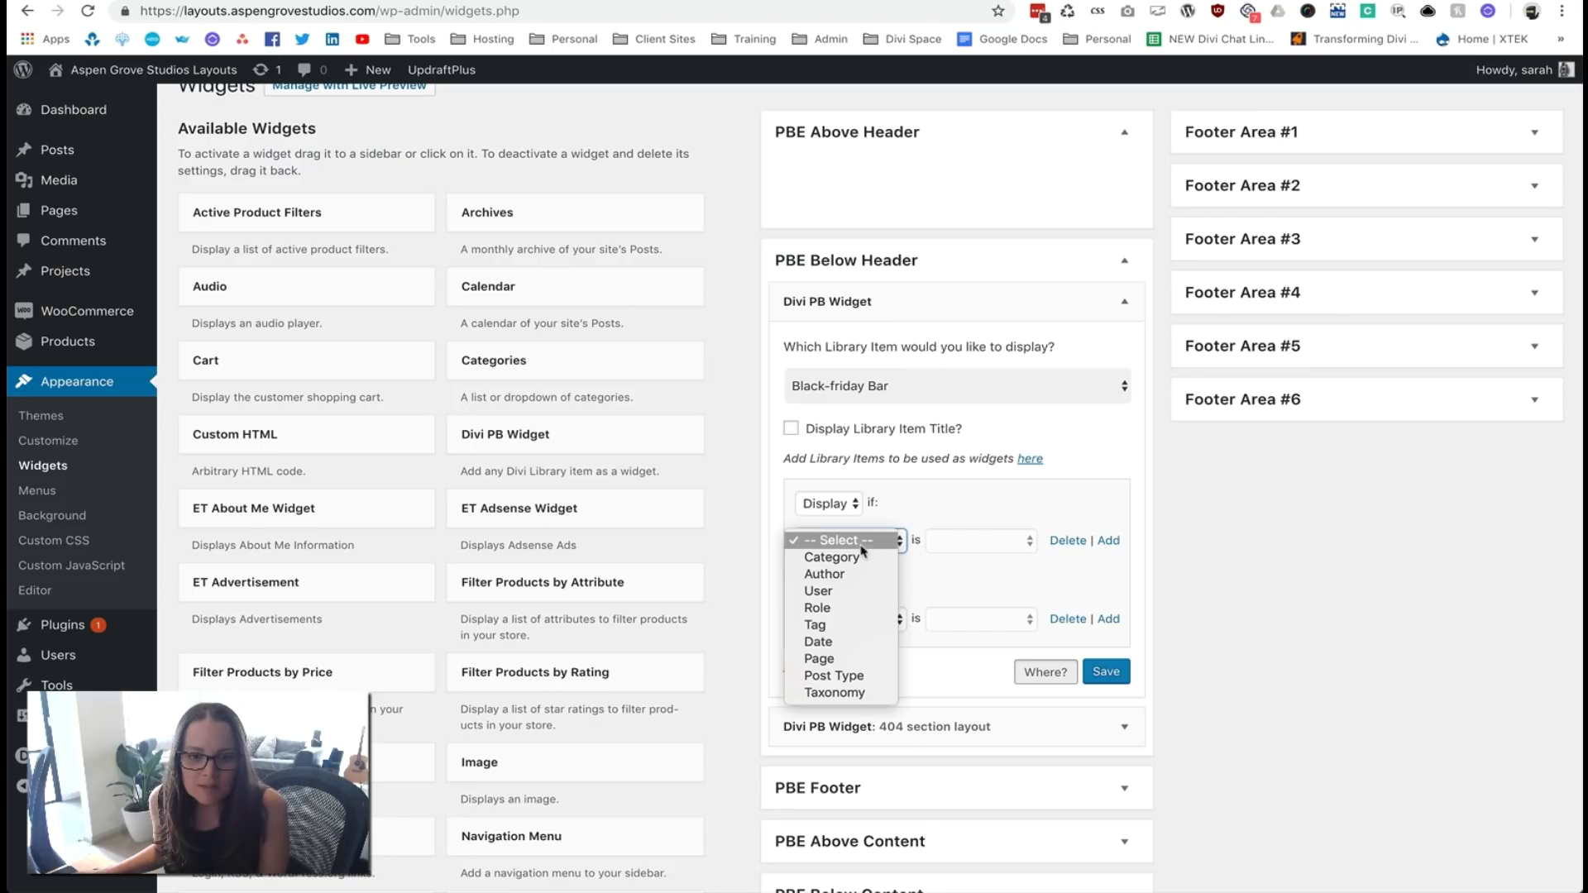
left_click(852, 676)
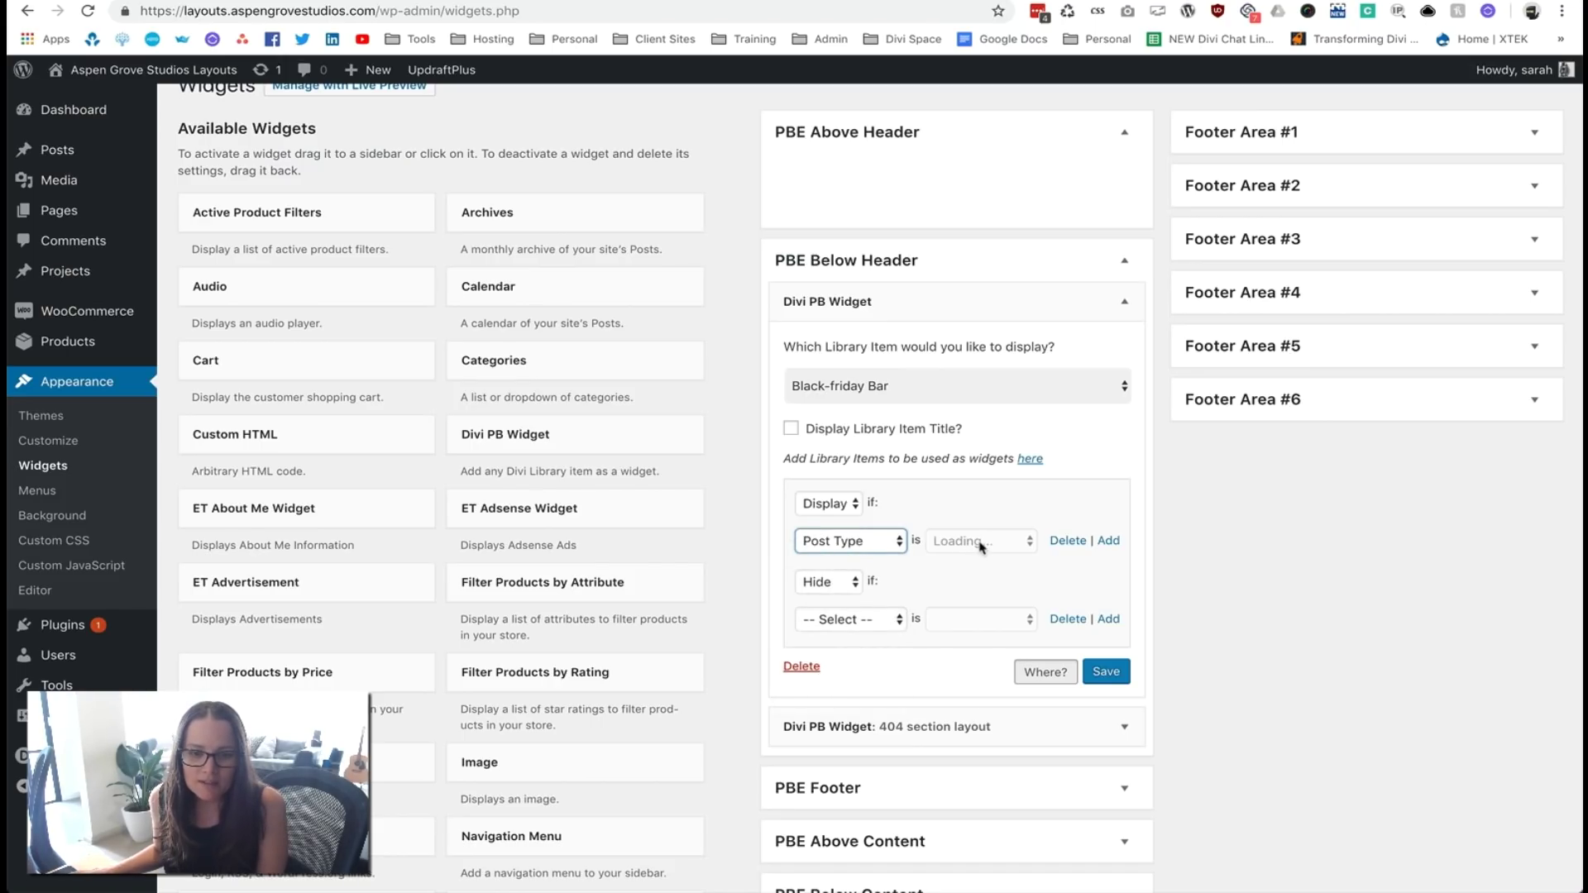
left_click(986, 542)
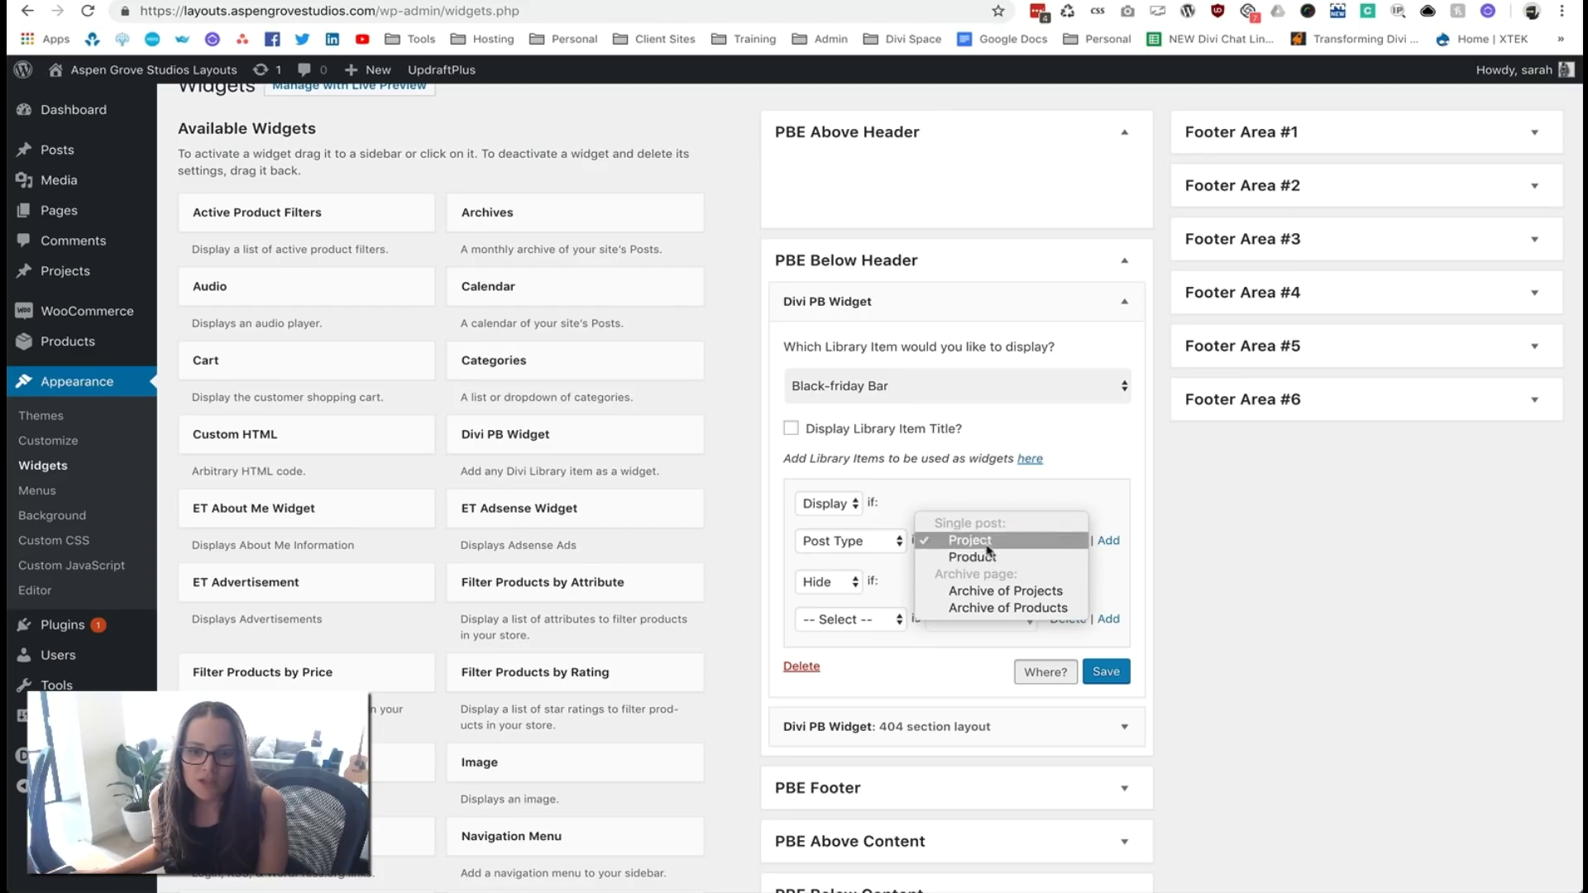
left_click(1000, 564)
left_click(889, 543)
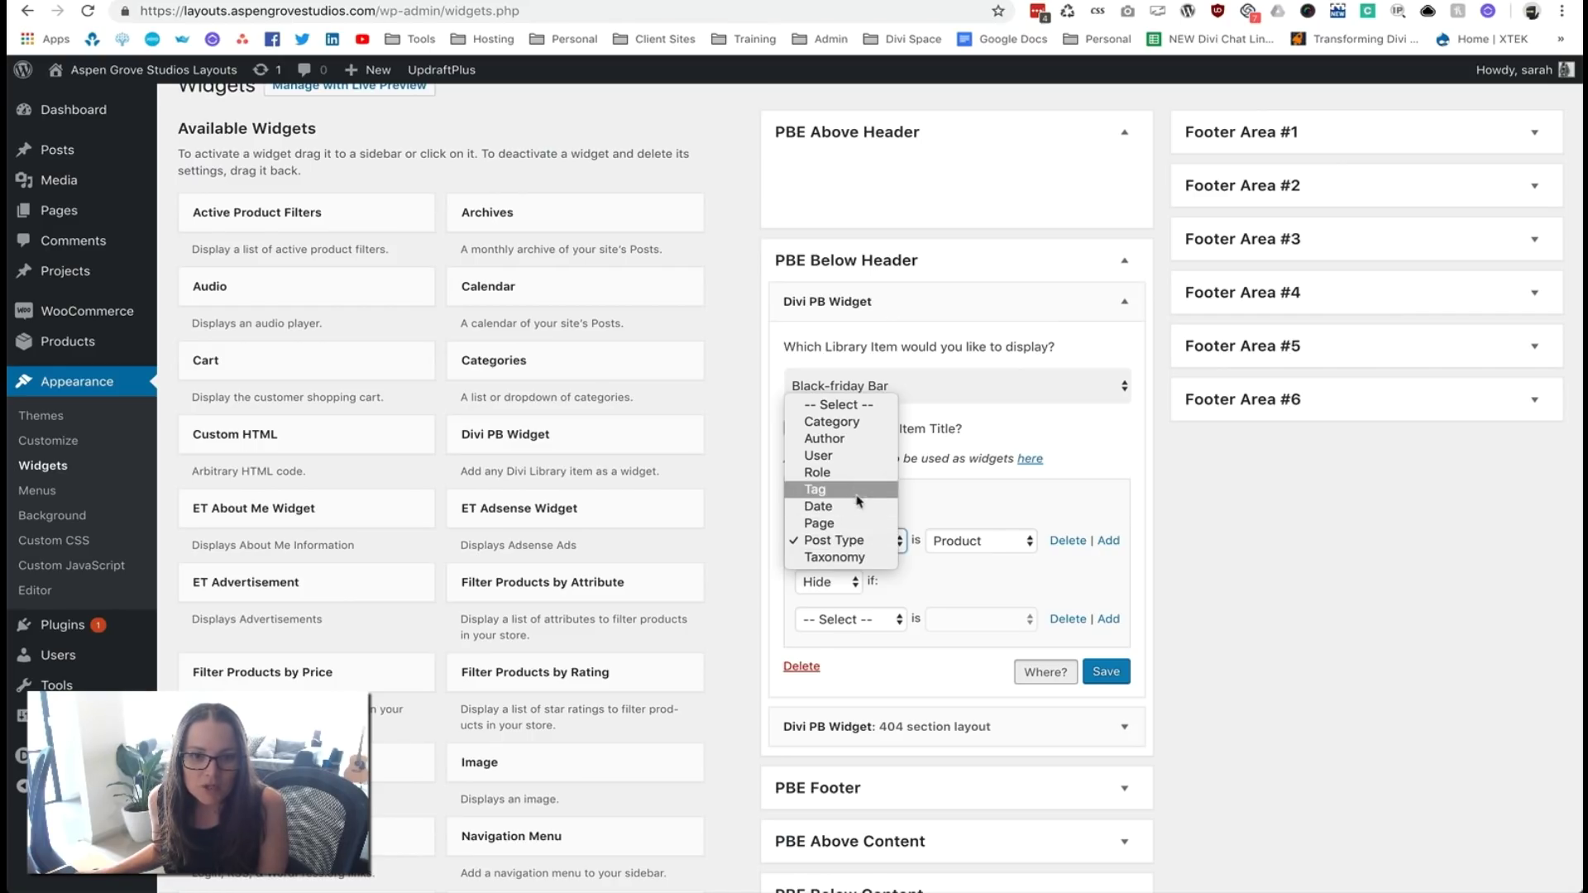
left_click(965, 519)
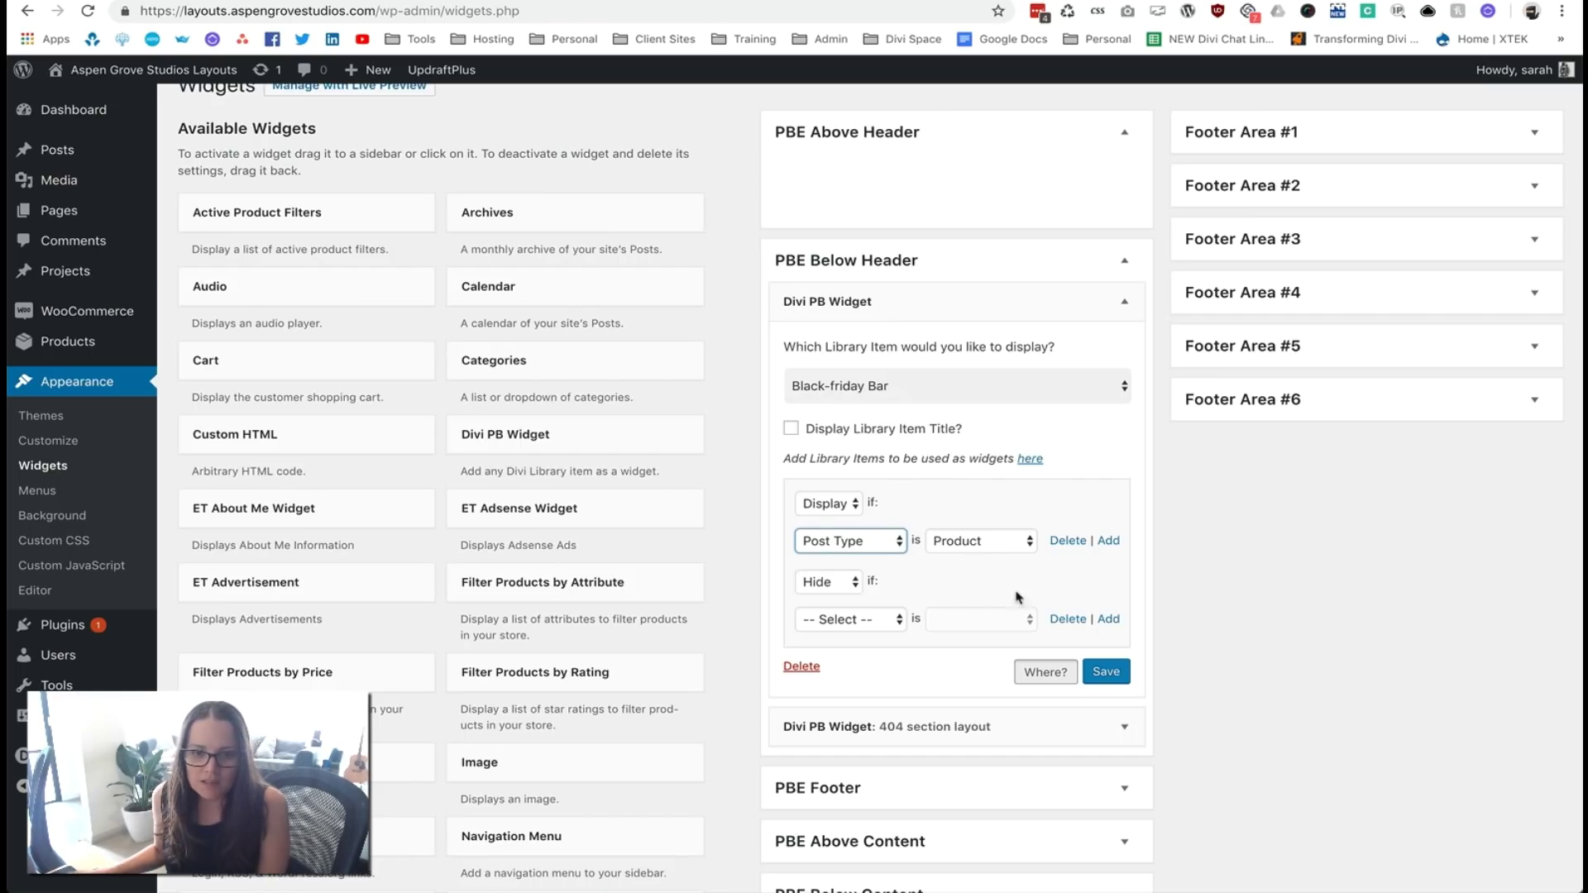
left_click(1106, 672)
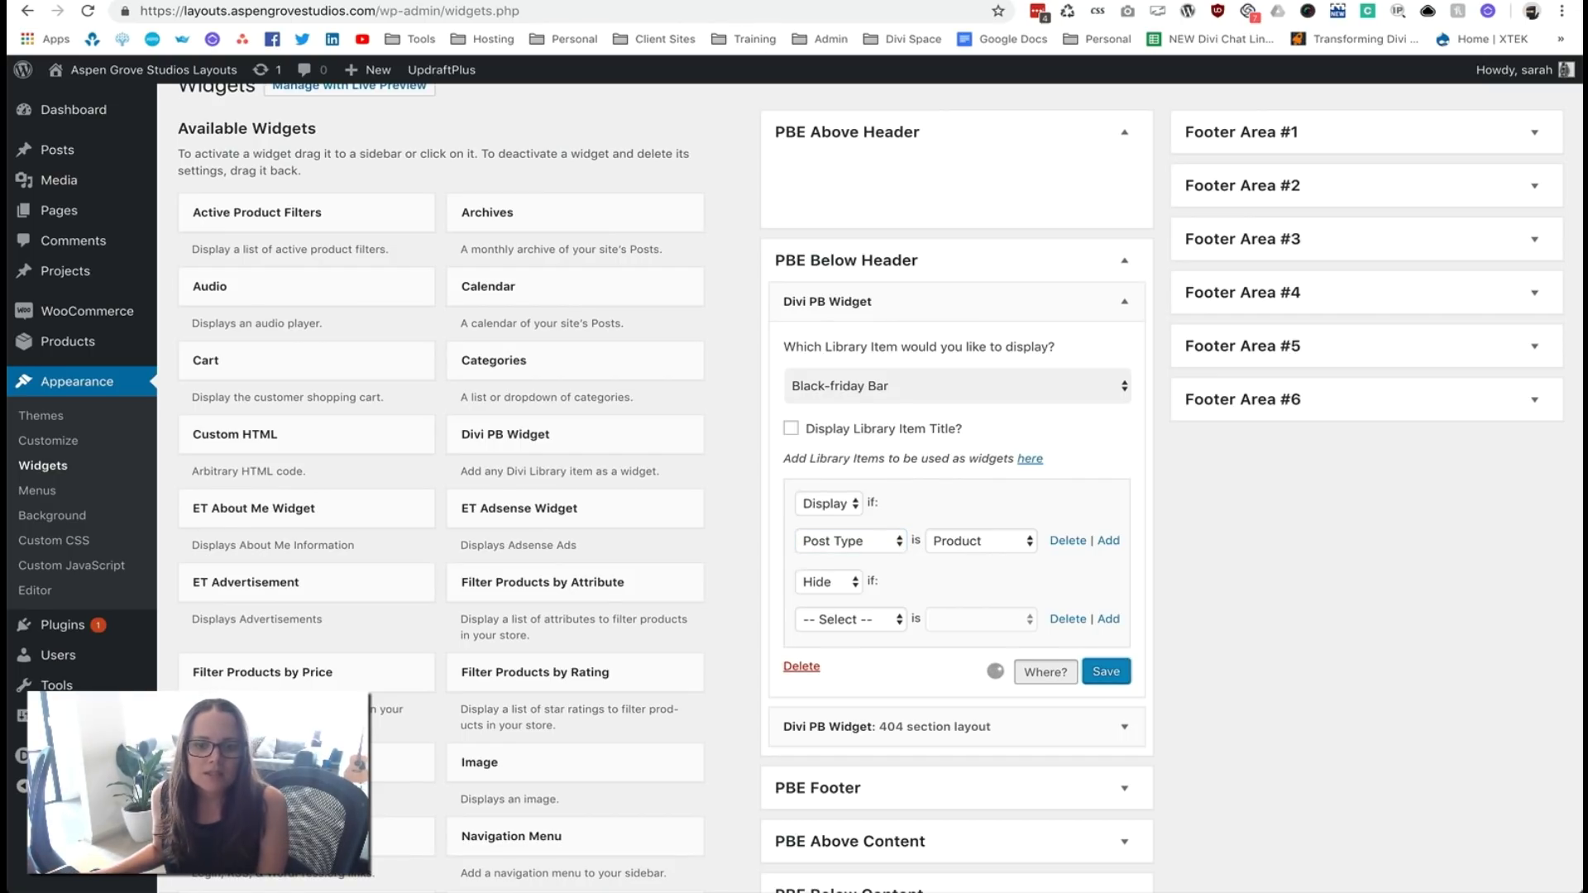
Reload the Cute plants product page and examine it from the area below the header down to the footer
key("ctrl+Tab")
key("super+r")
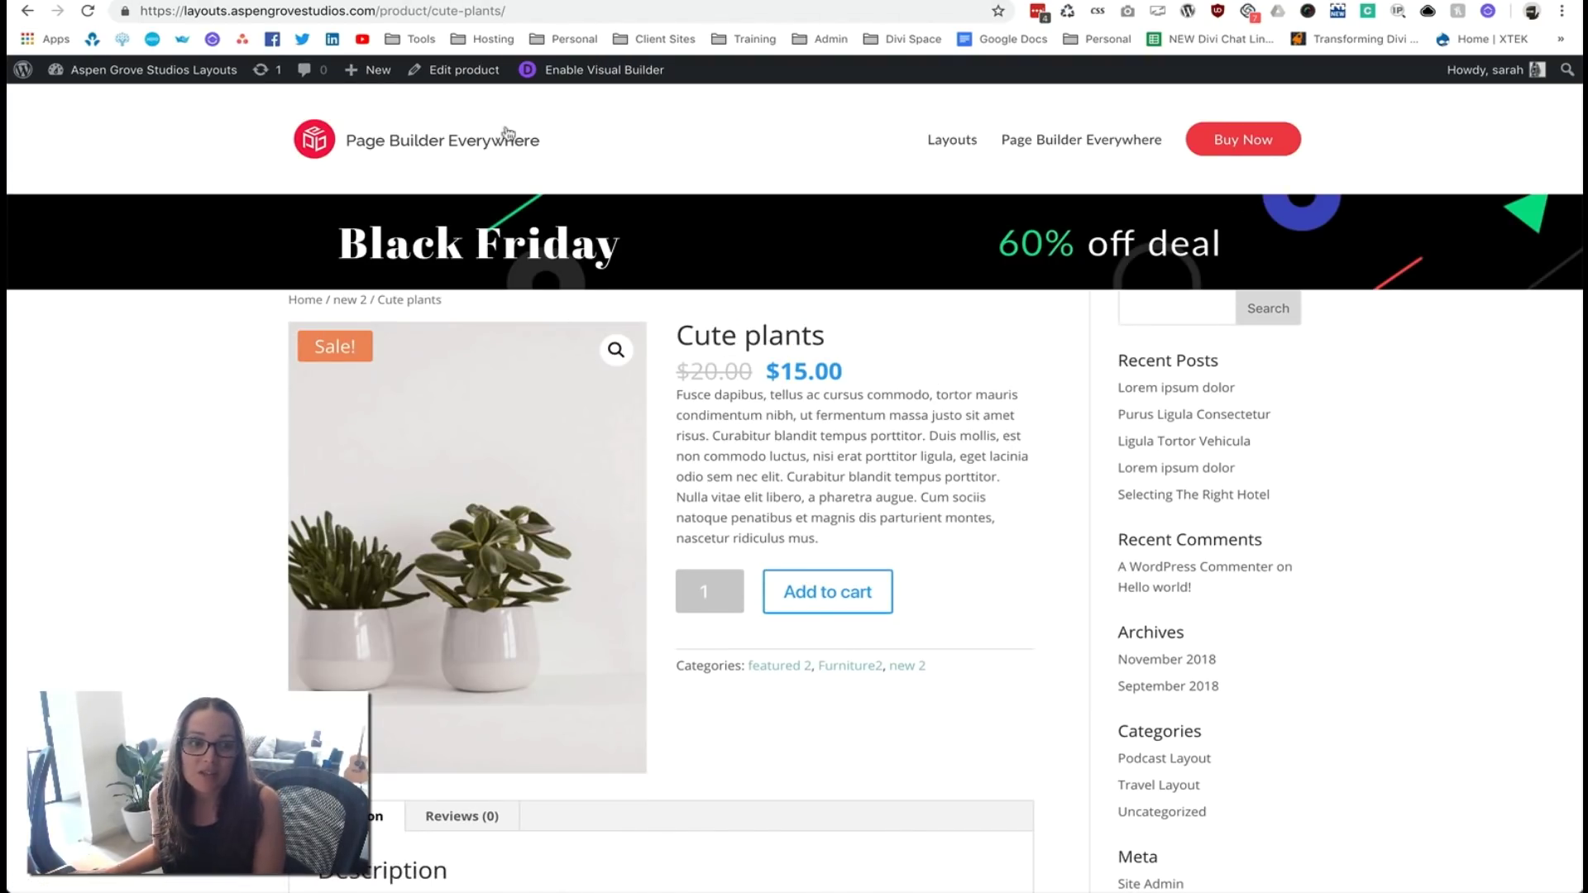
scroll(507, 240, "down", 10)
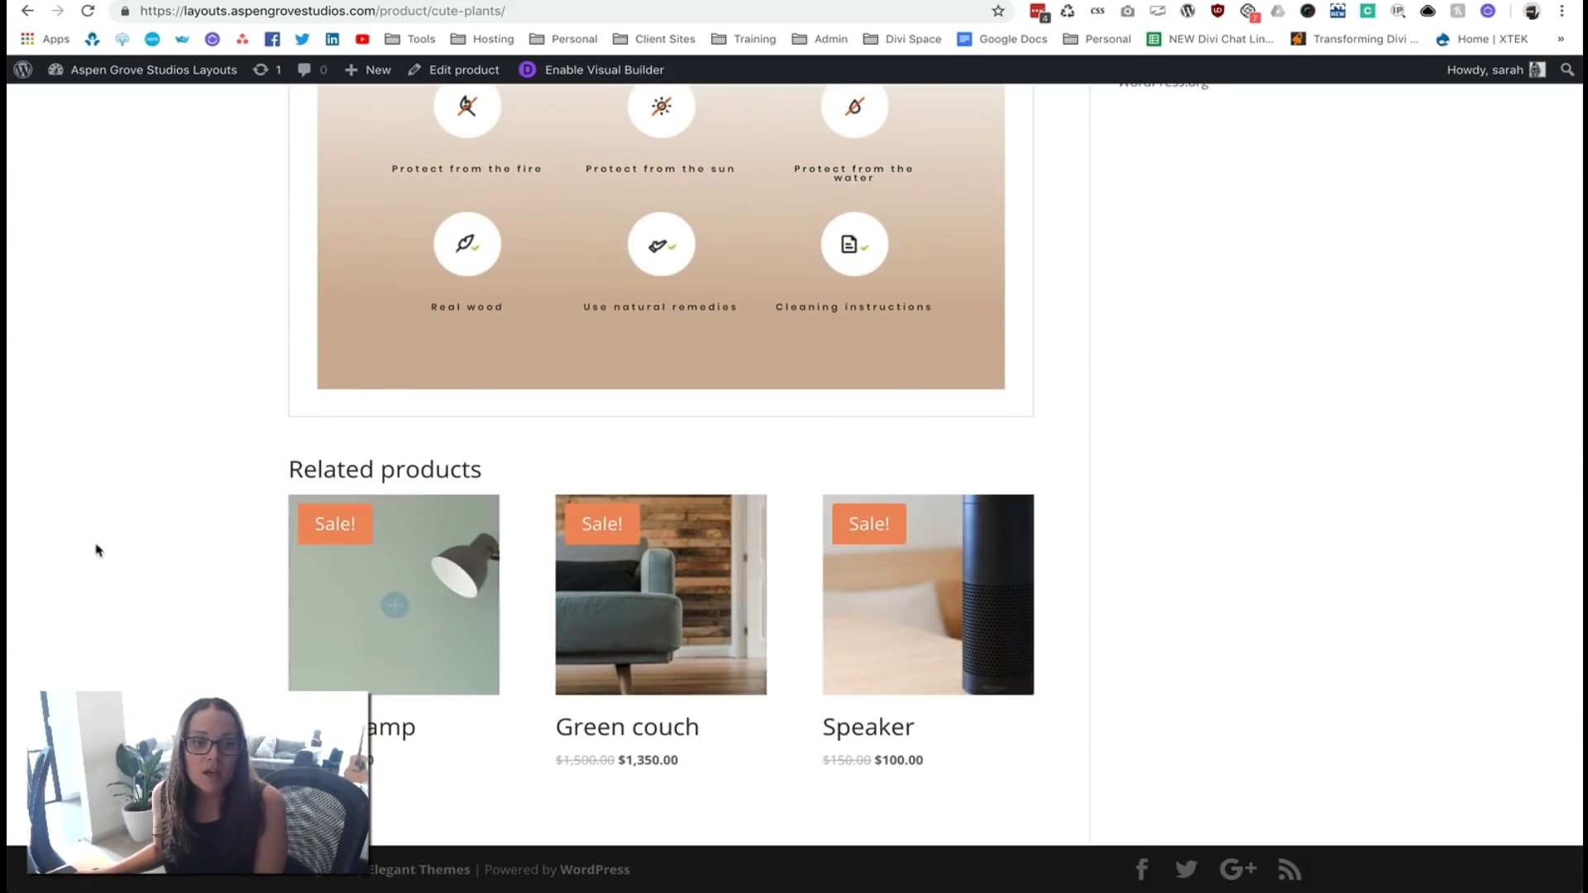
scroll(96, 550, "up", 1)
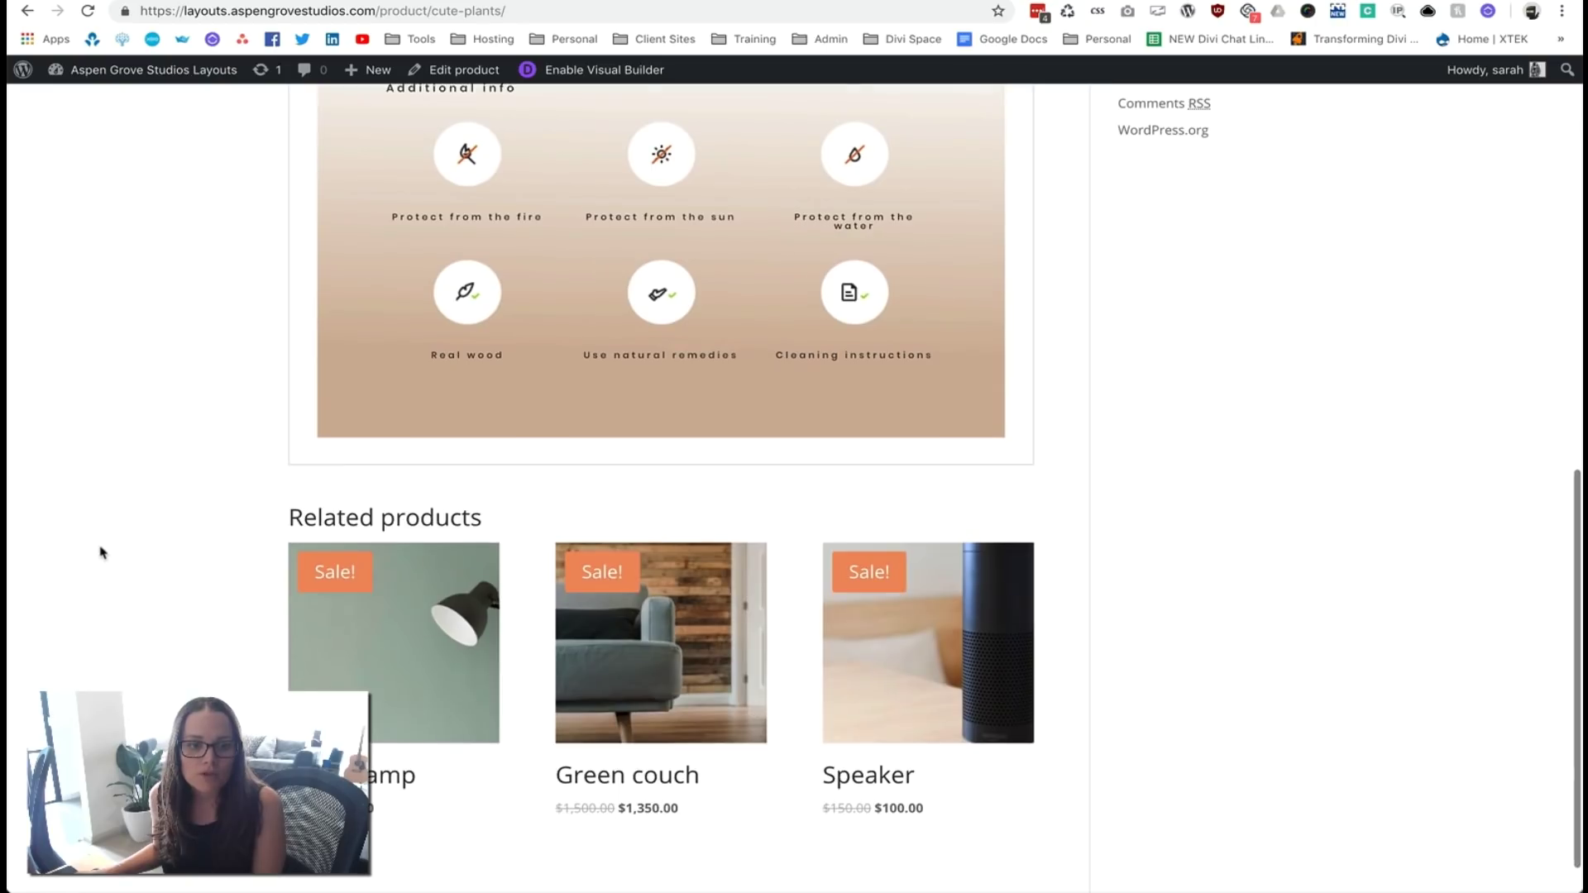
scroll(98, 551, "up", 10)
scroll(99, 551, "down", 5)
scroll(101, 552, "down", 5)
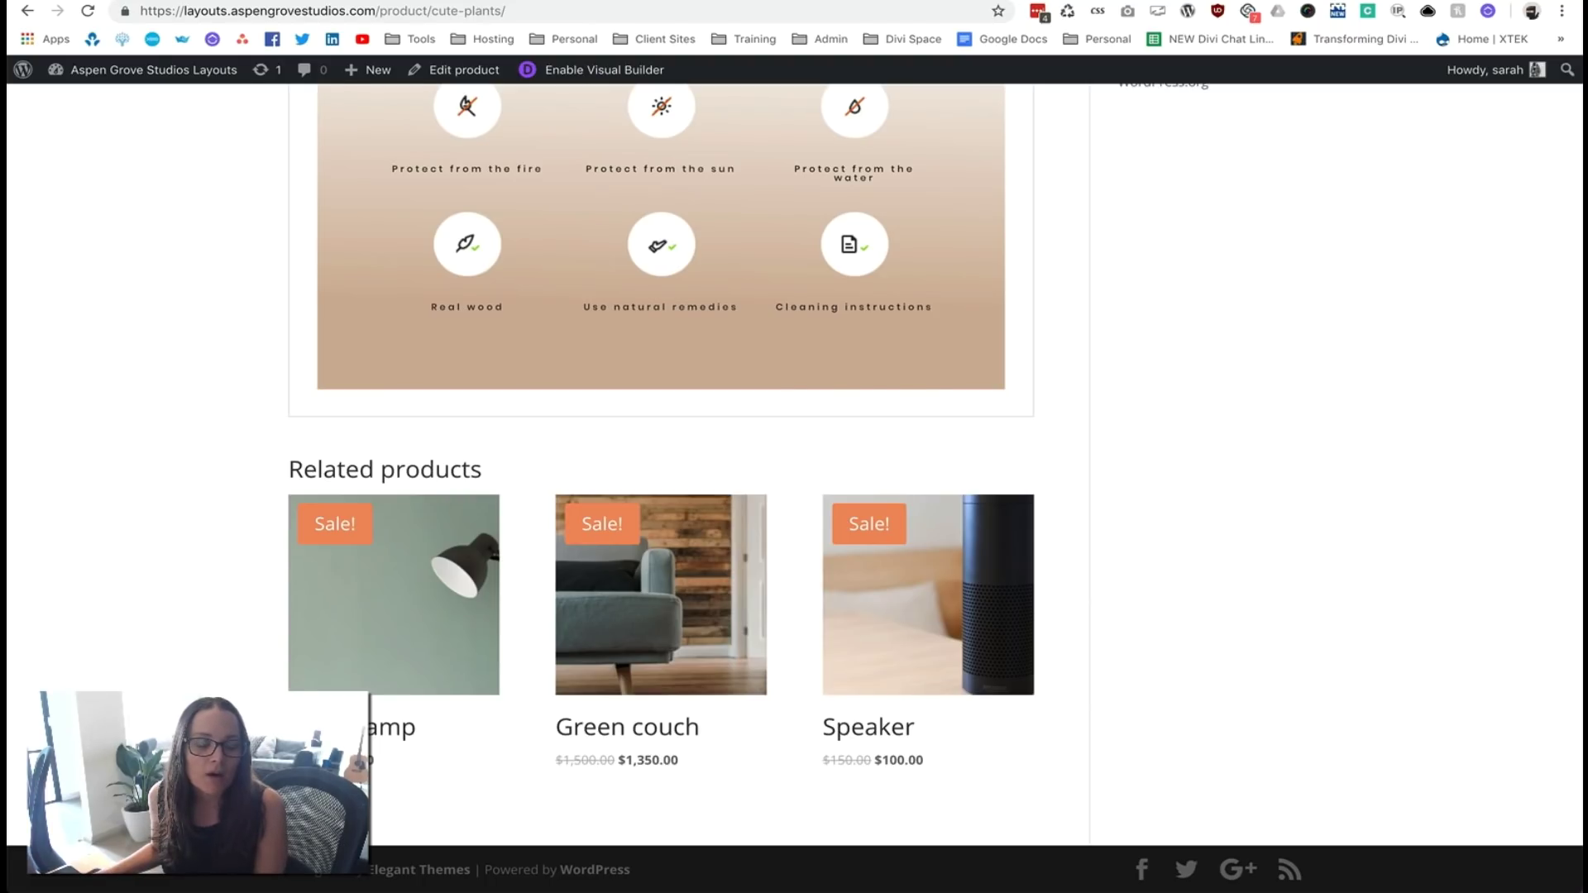
Back on the Widgets page, switch the Black-friday Bar widget's display condition from Post Type to Page and review the page choices
key("ctrl+shift+Tab")
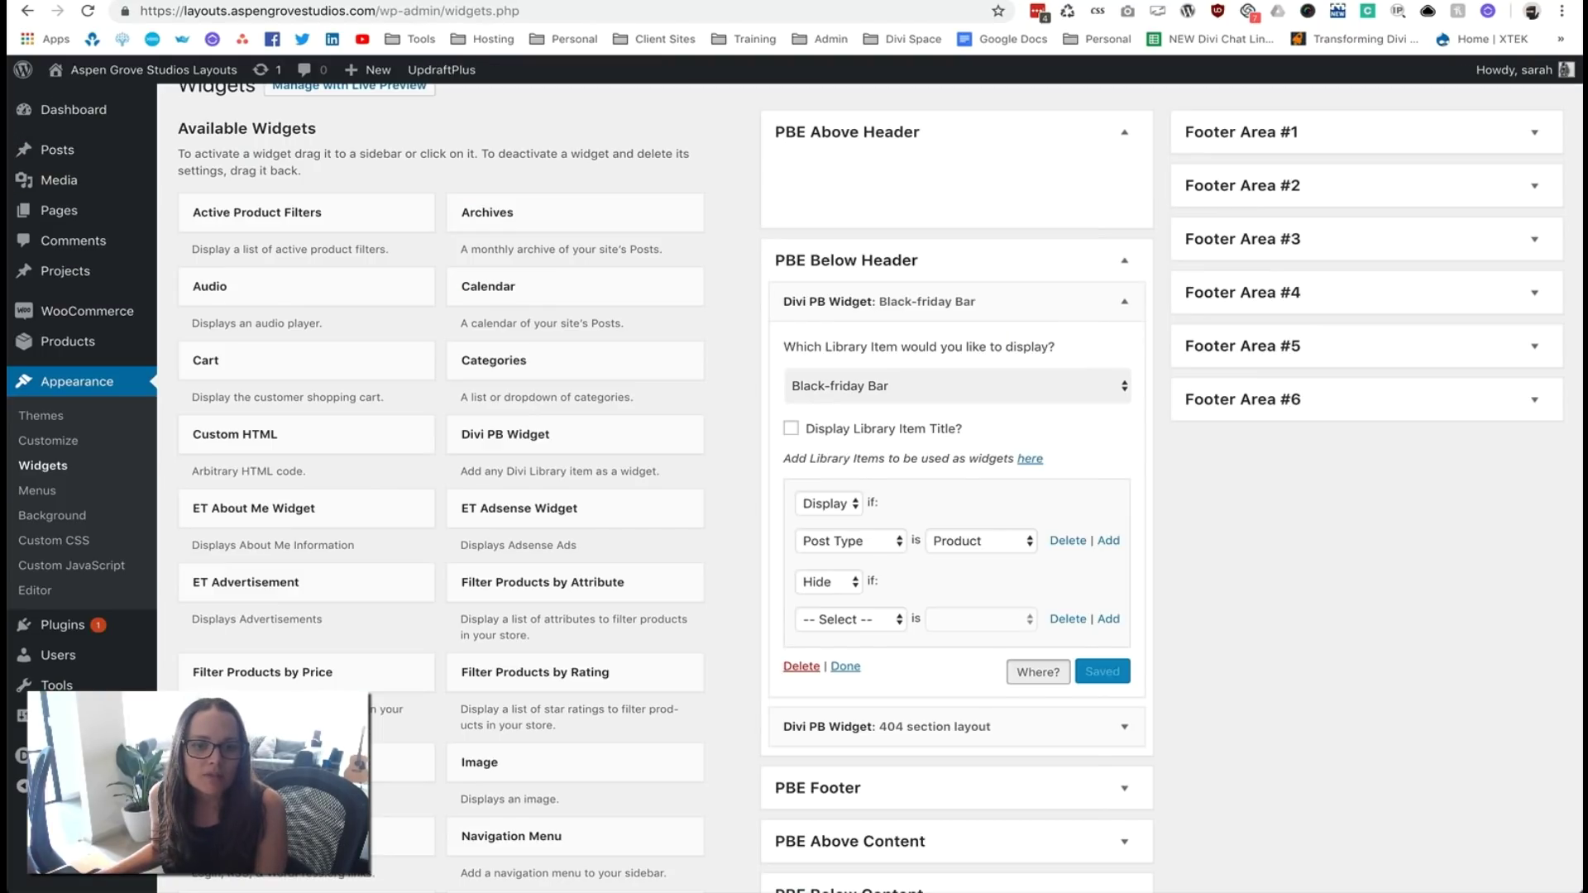
left_click(869, 542)
left_click(967, 541)
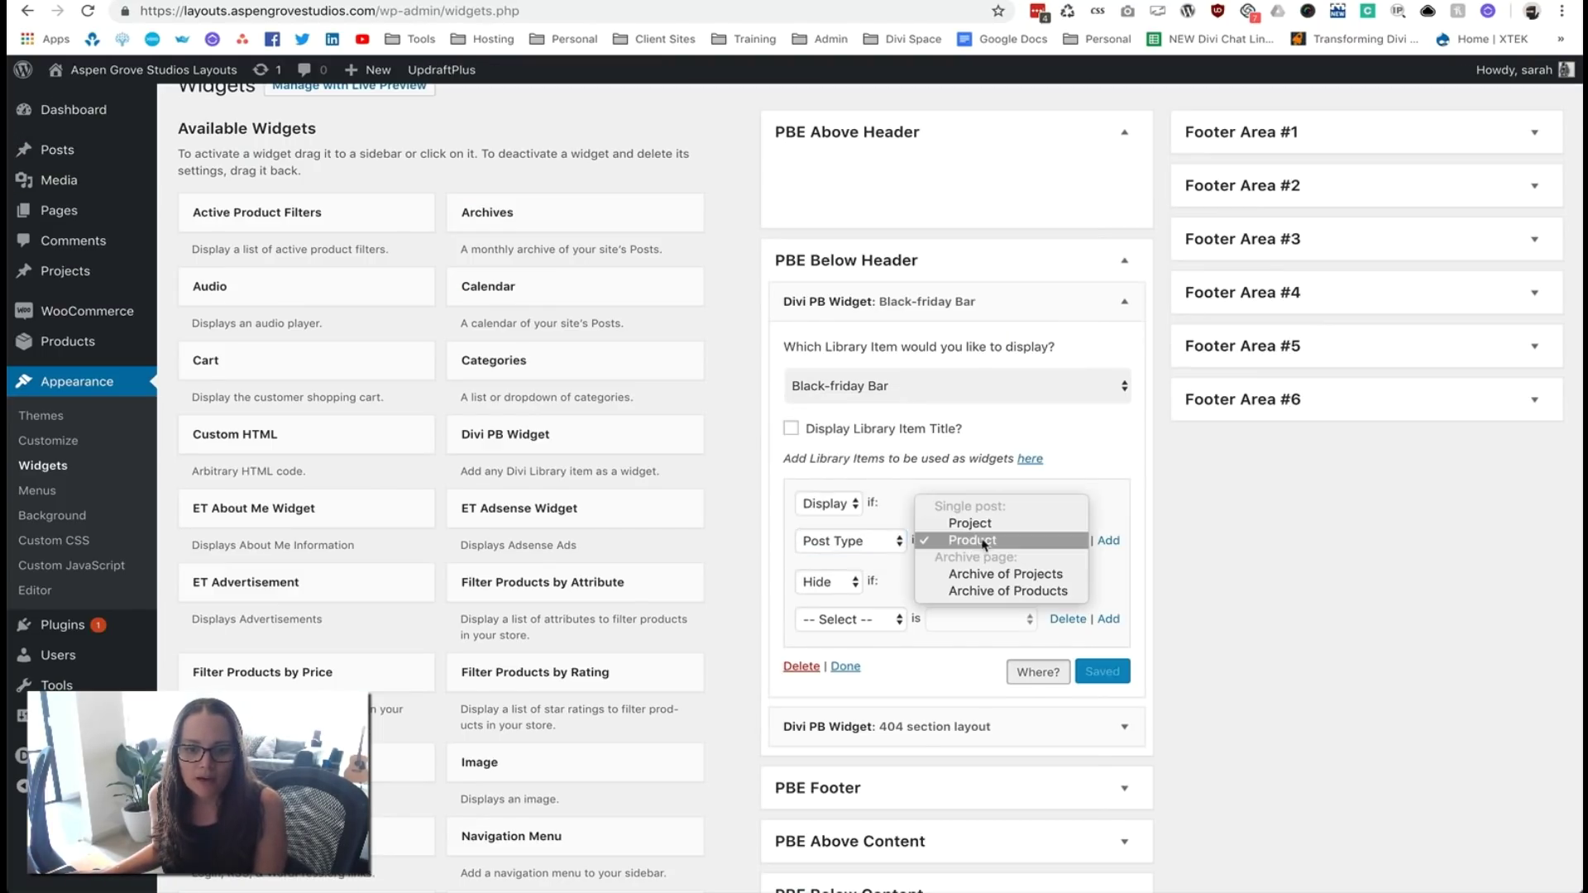
left_click(841, 539)
left_click(837, 539)
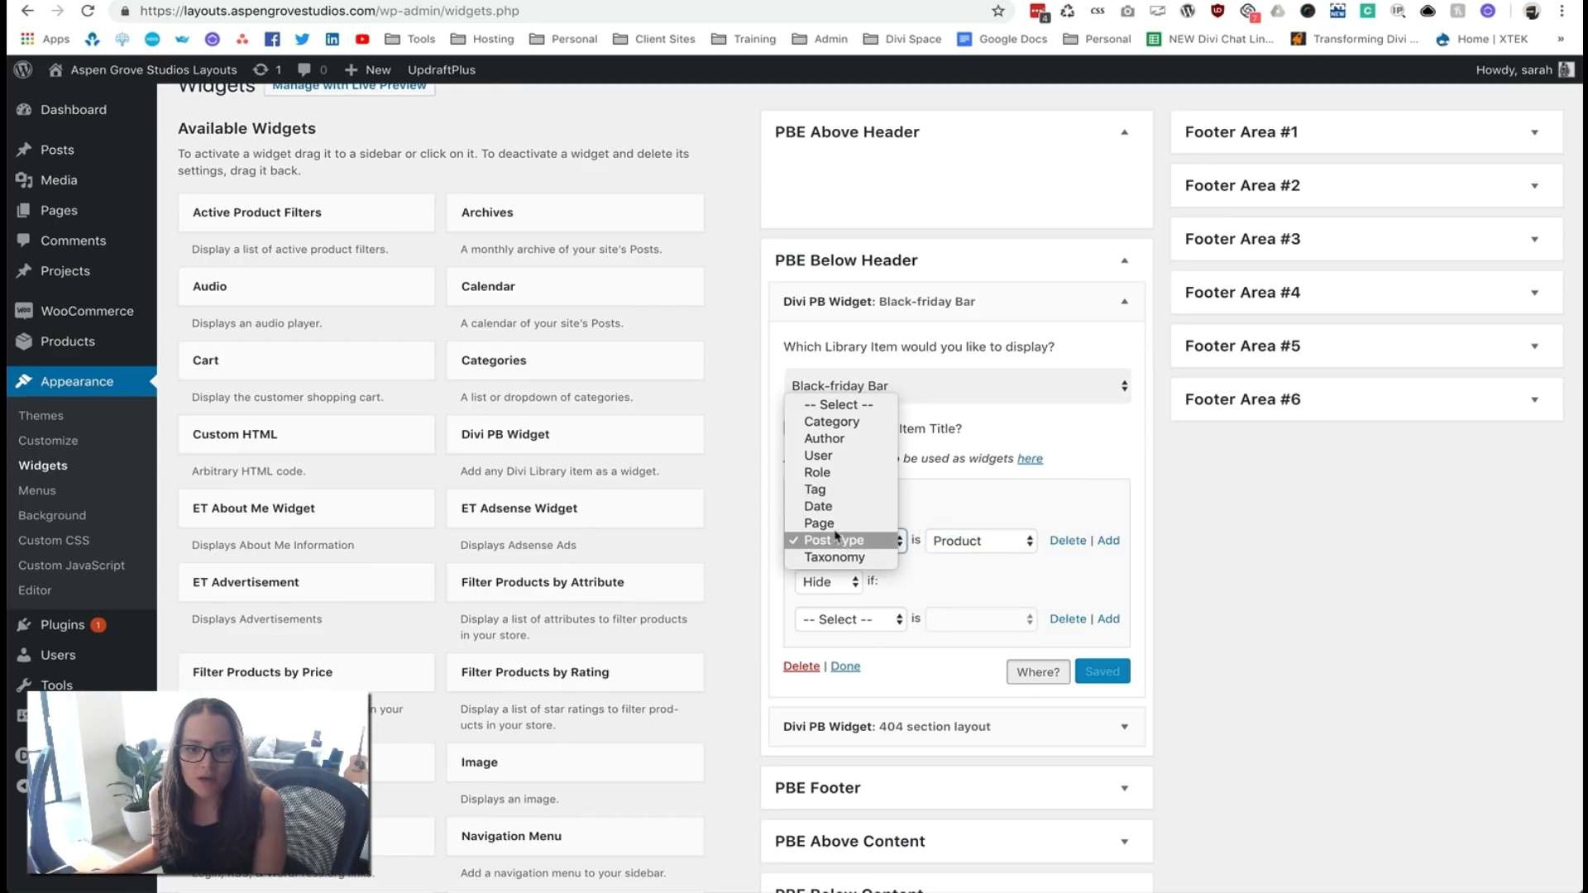
left_click(834, 523)
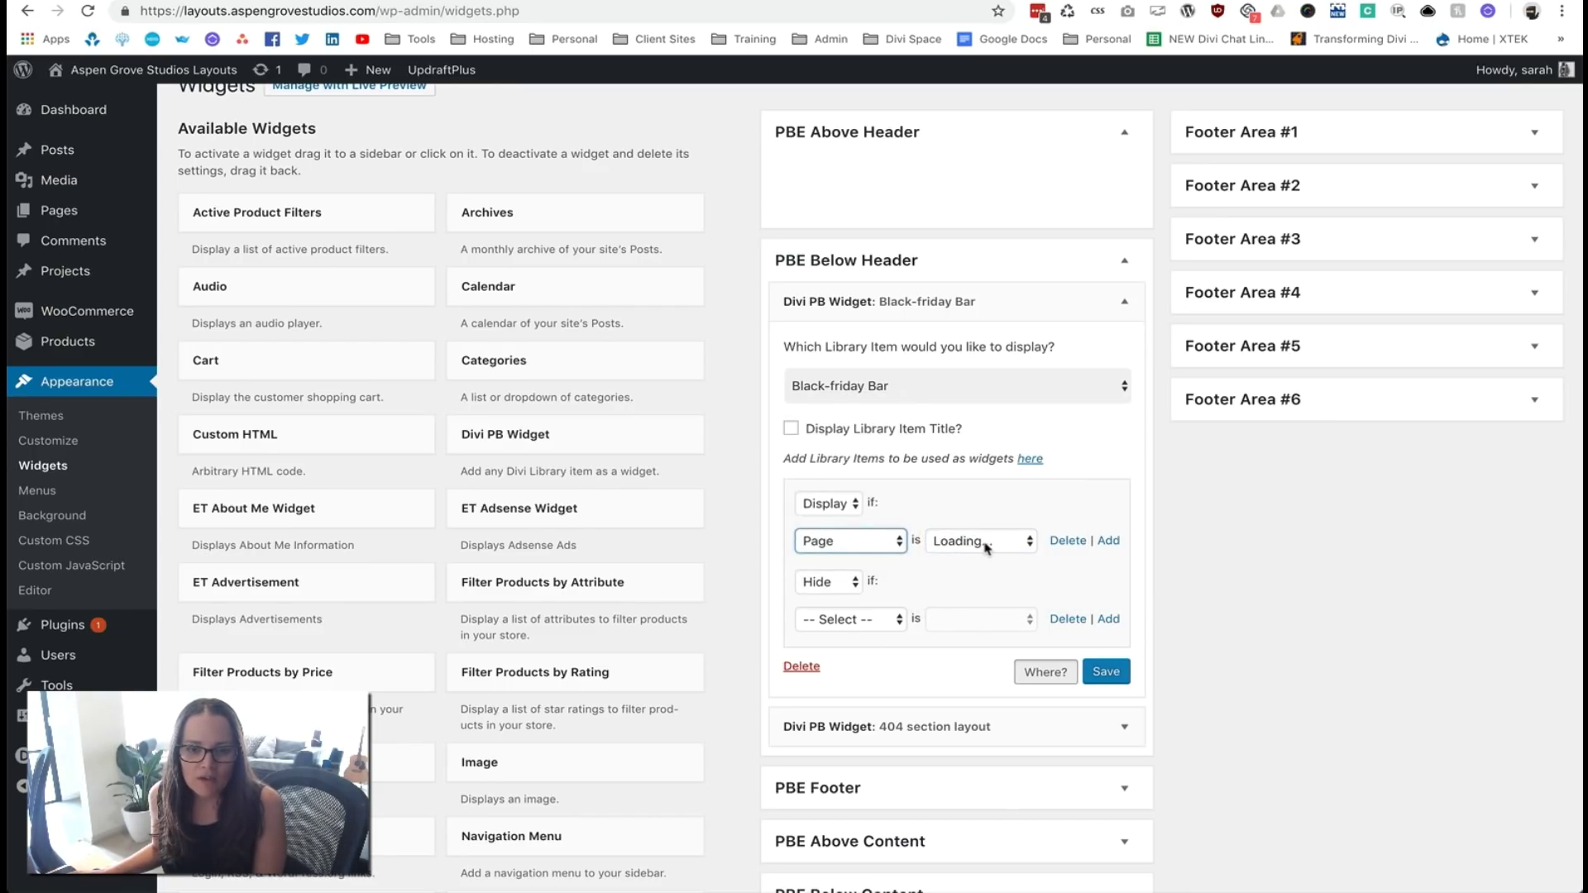
left_click(984, 543)
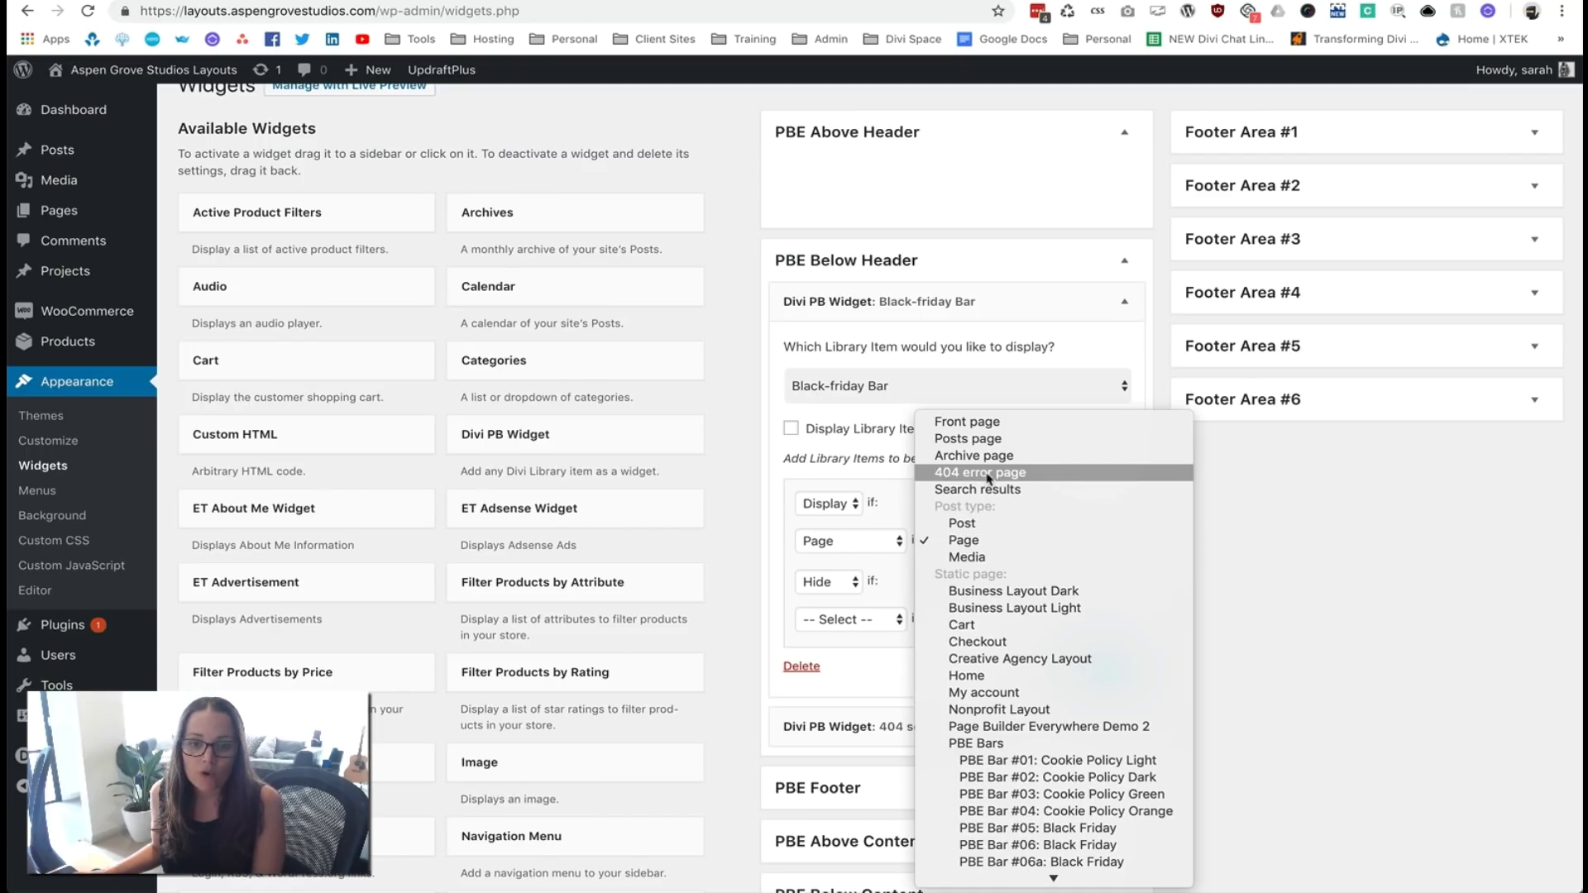
left_click(876, 448)
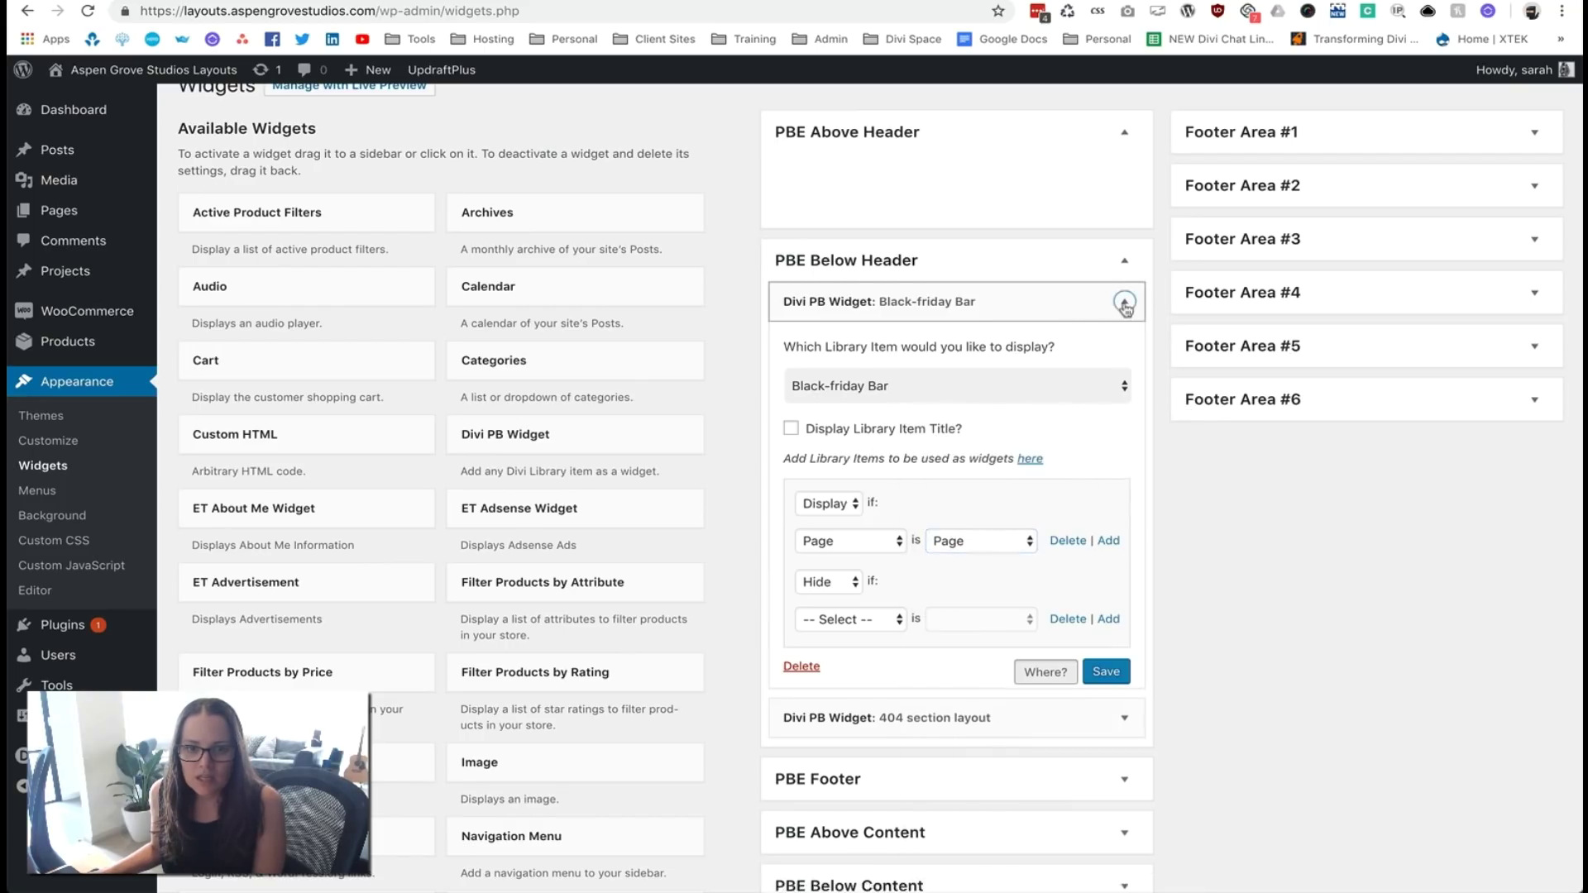
Collapse the Black-friday Bar widget and show the display conditions of the 404 section layout widget
left_click(1125, 303)
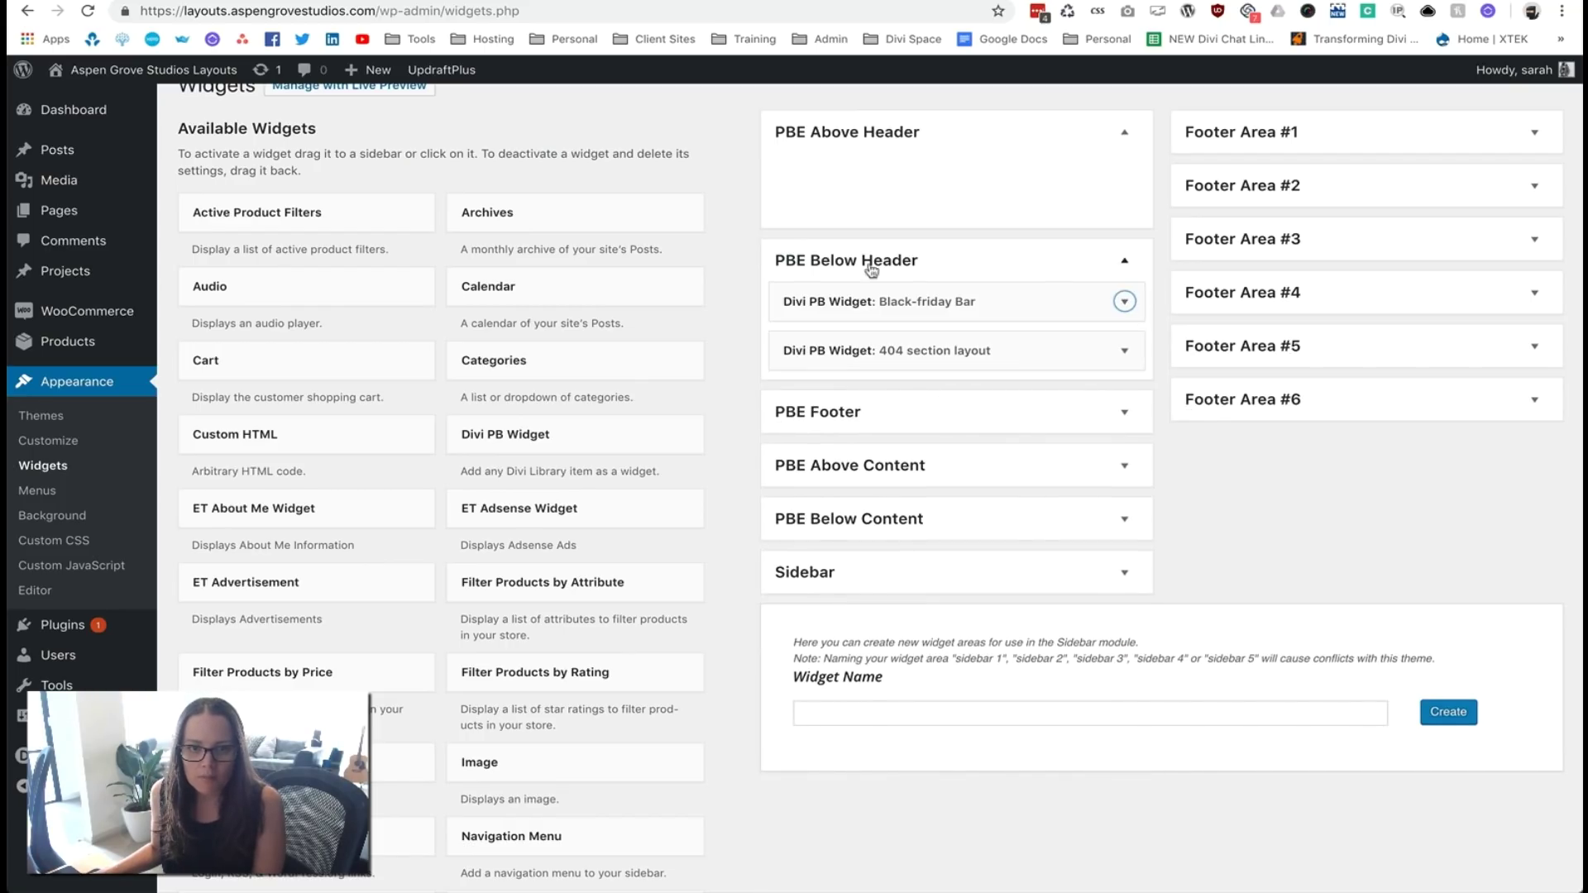
left_click(1104, 354)
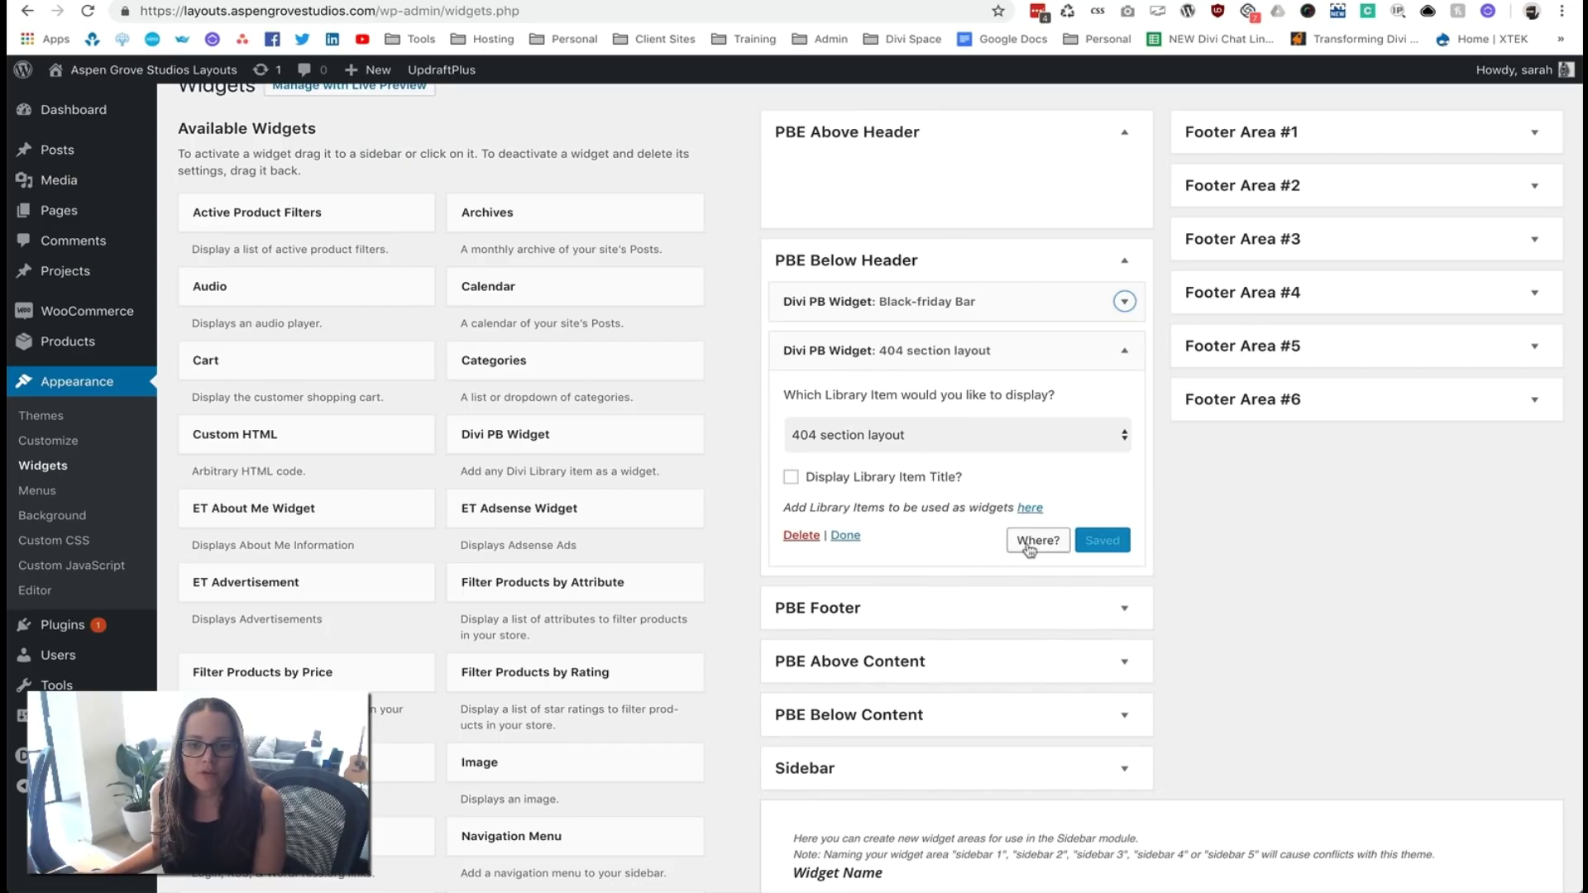
left_click(1026, 542)
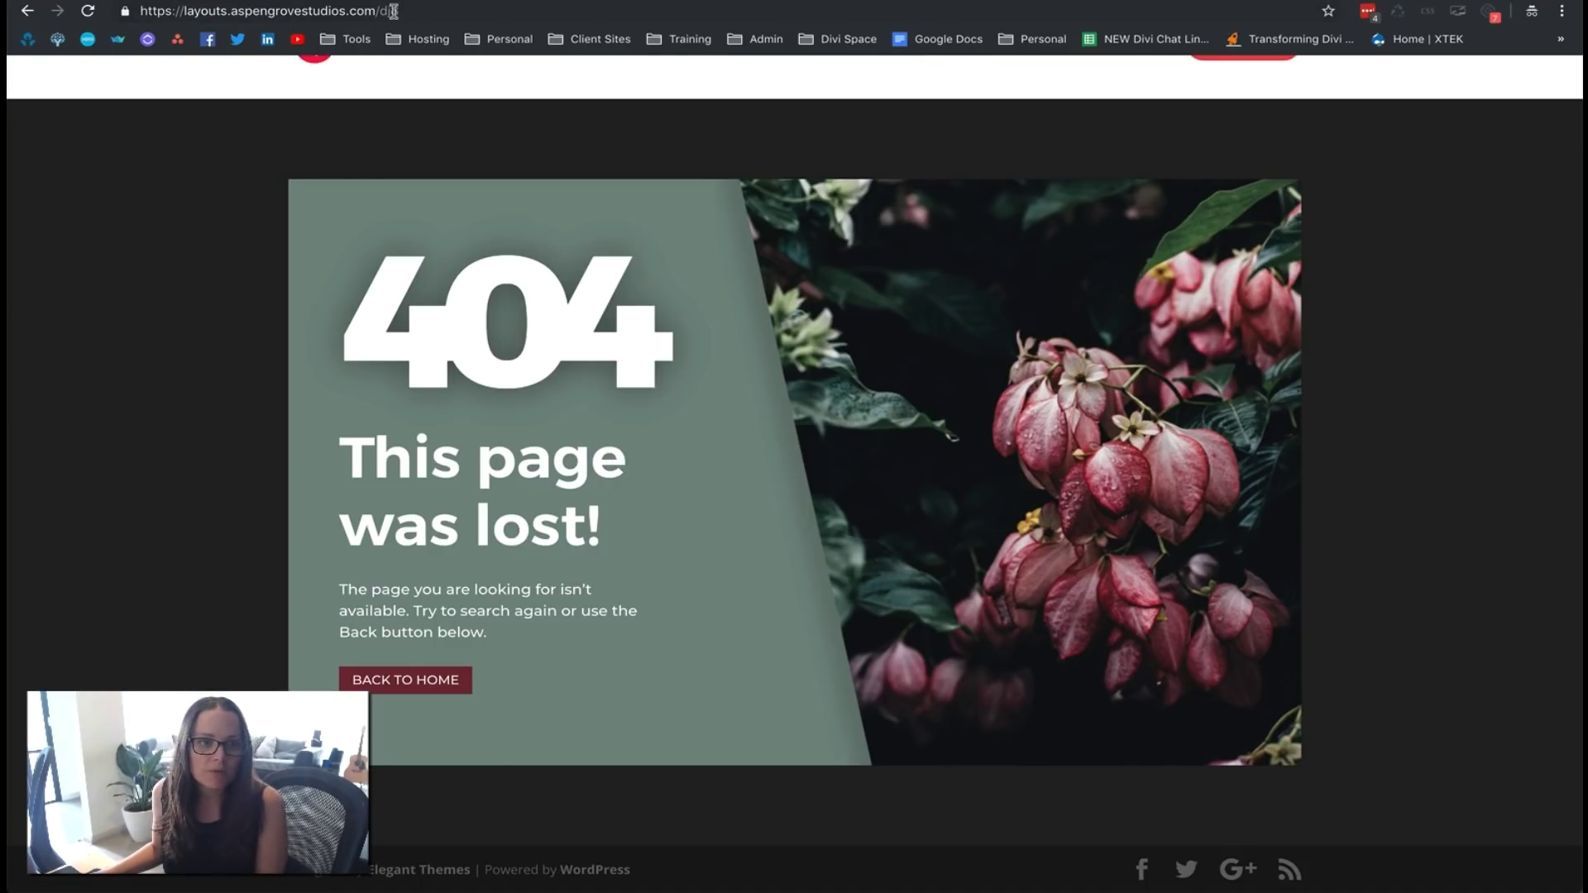
Preview the site's custom 404 error page and the Wooden stool product page in the other browser window
scroll(253, 182, "up", 1)
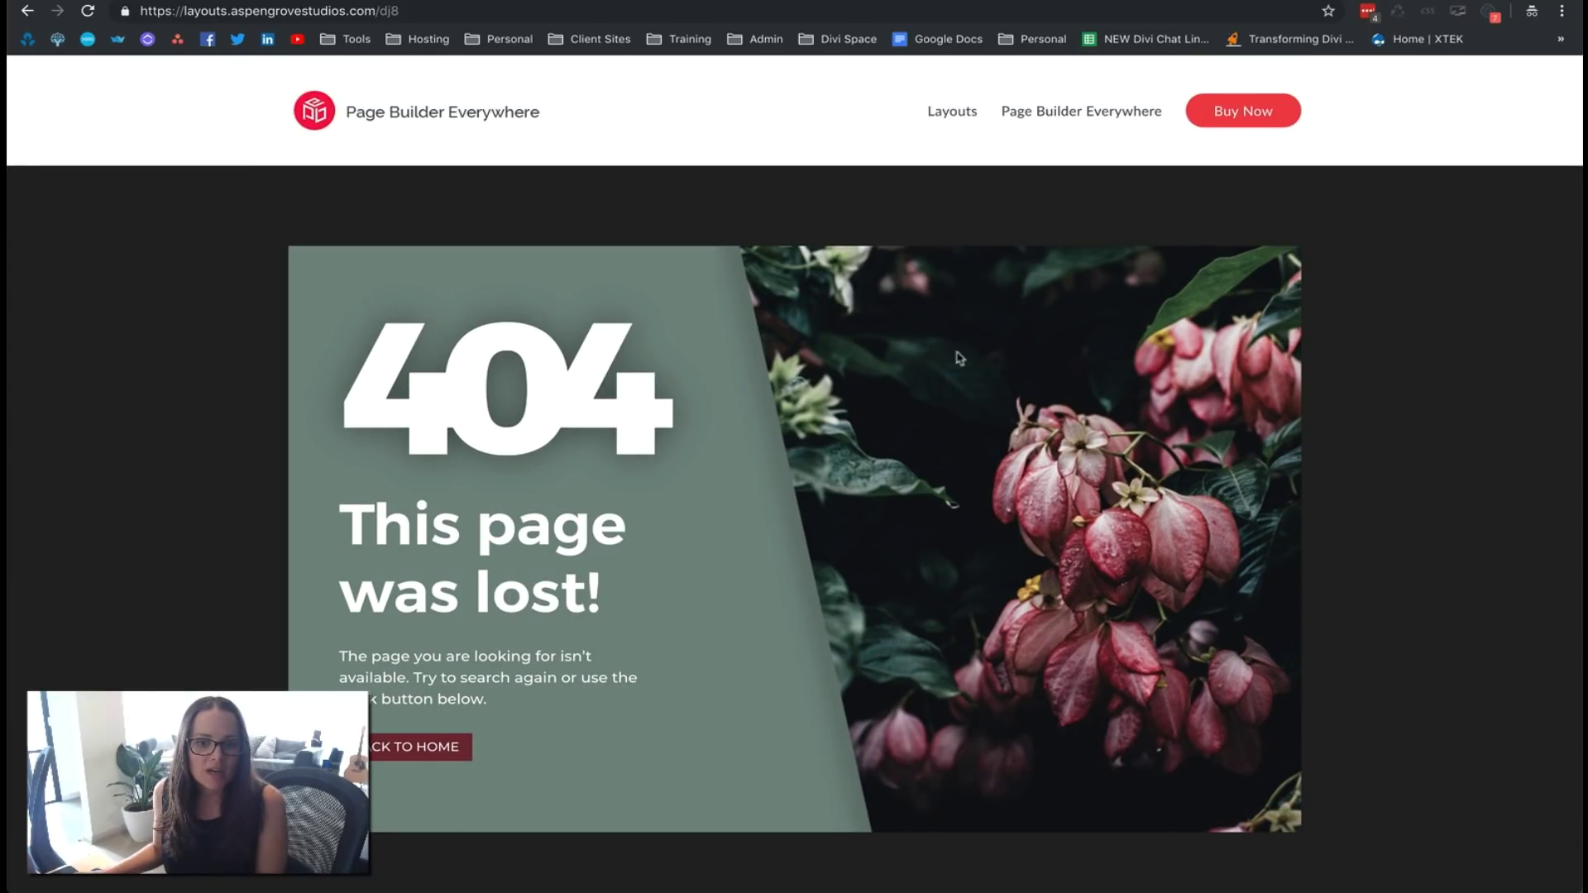
scroll(207, 512, "down", 1)
scroll(178, 513, "up", 1)
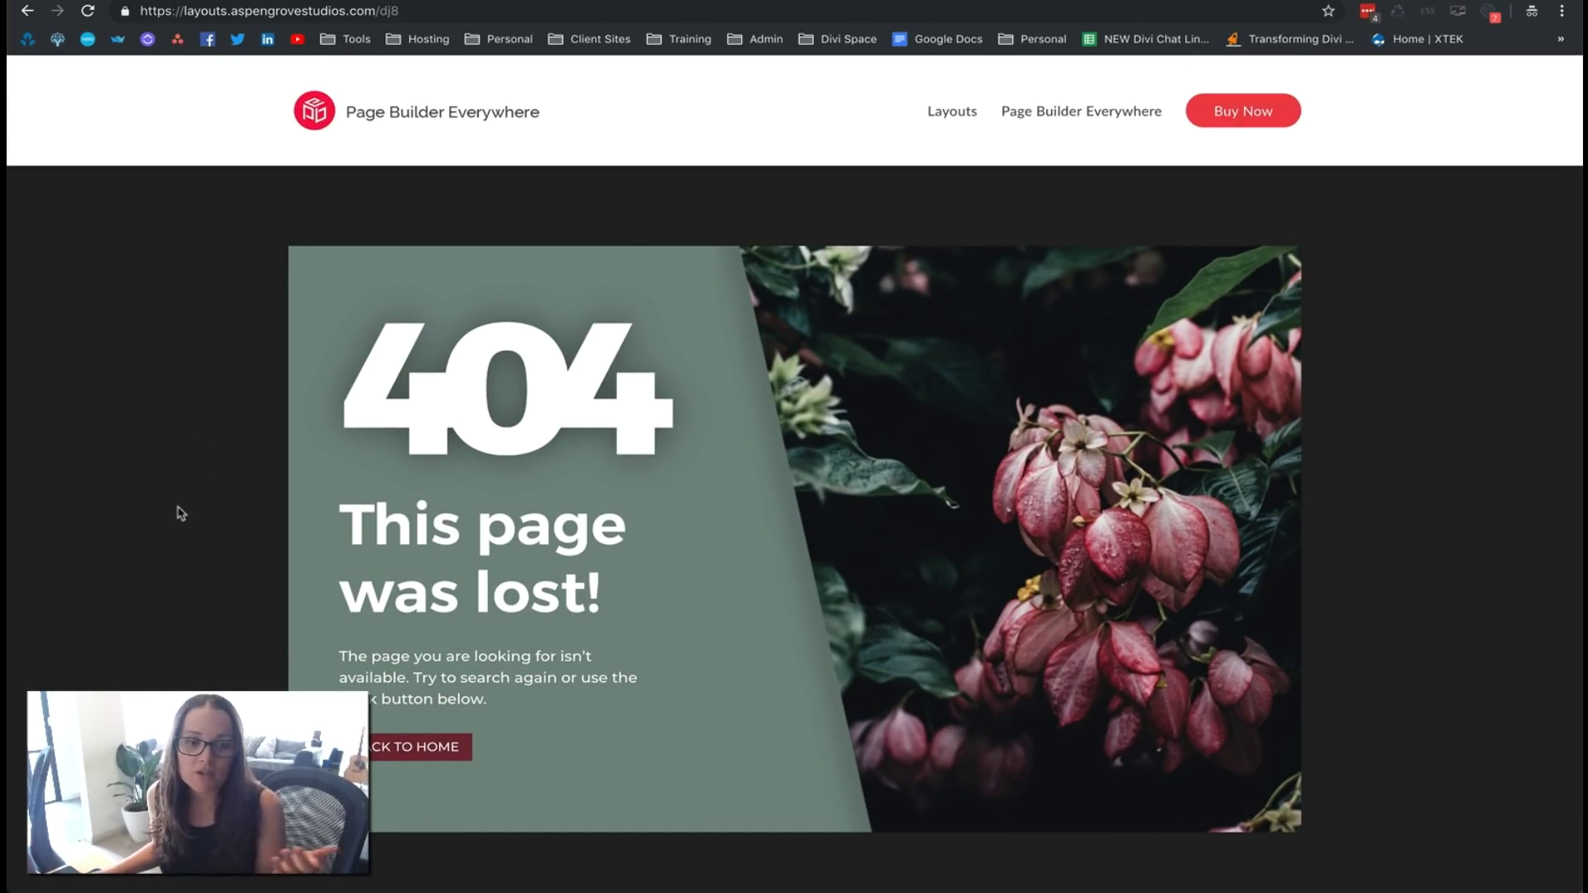
scroll(181, 513, "down", 1)
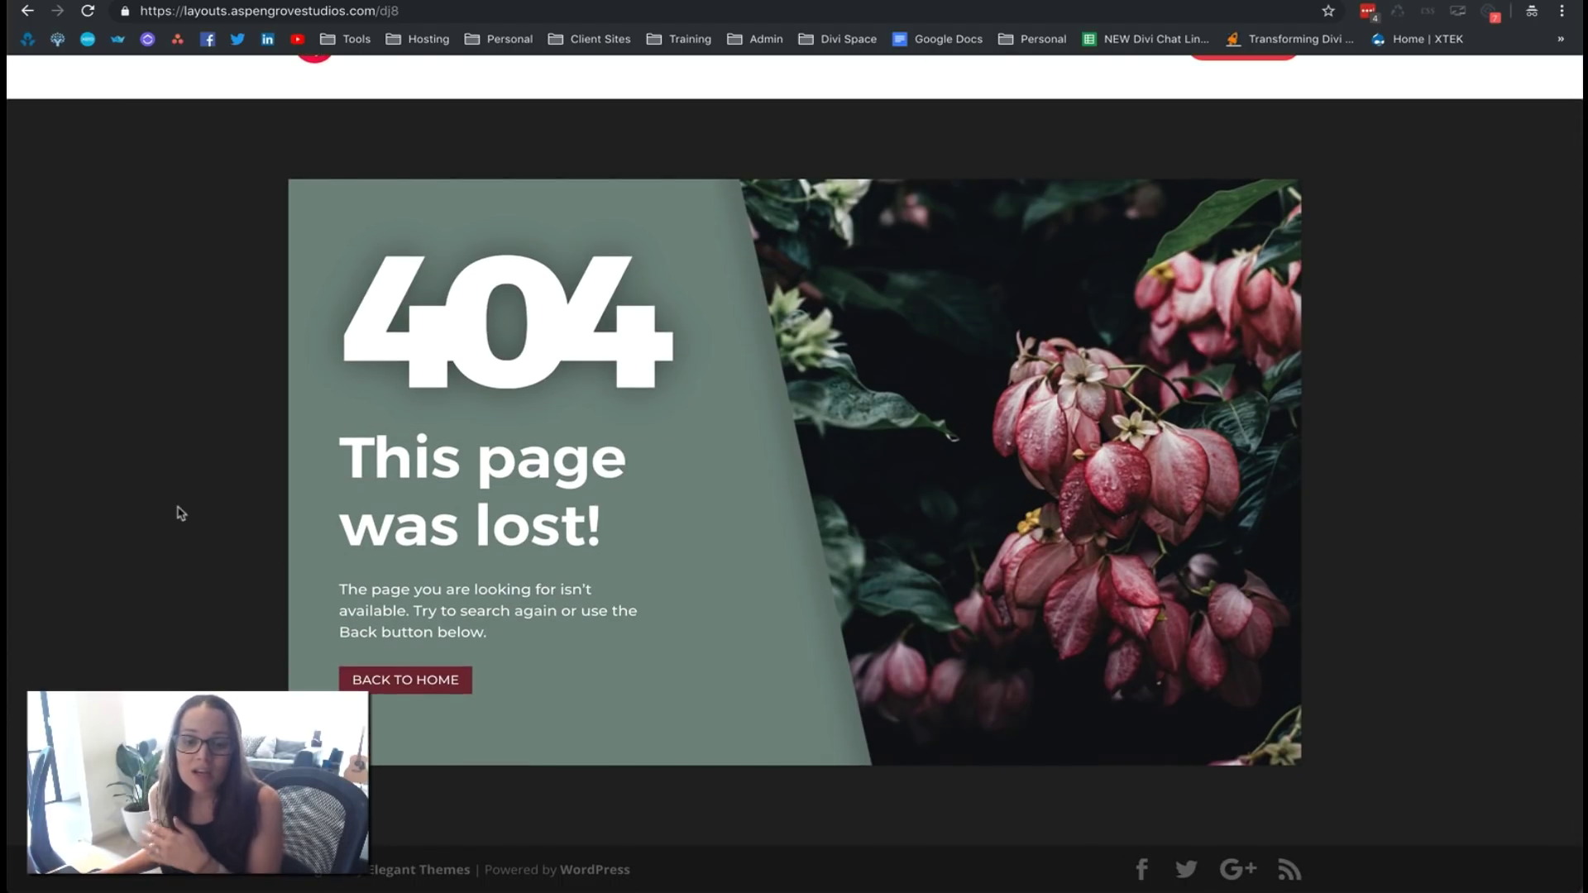
scroll(181, 514, "up", 1)
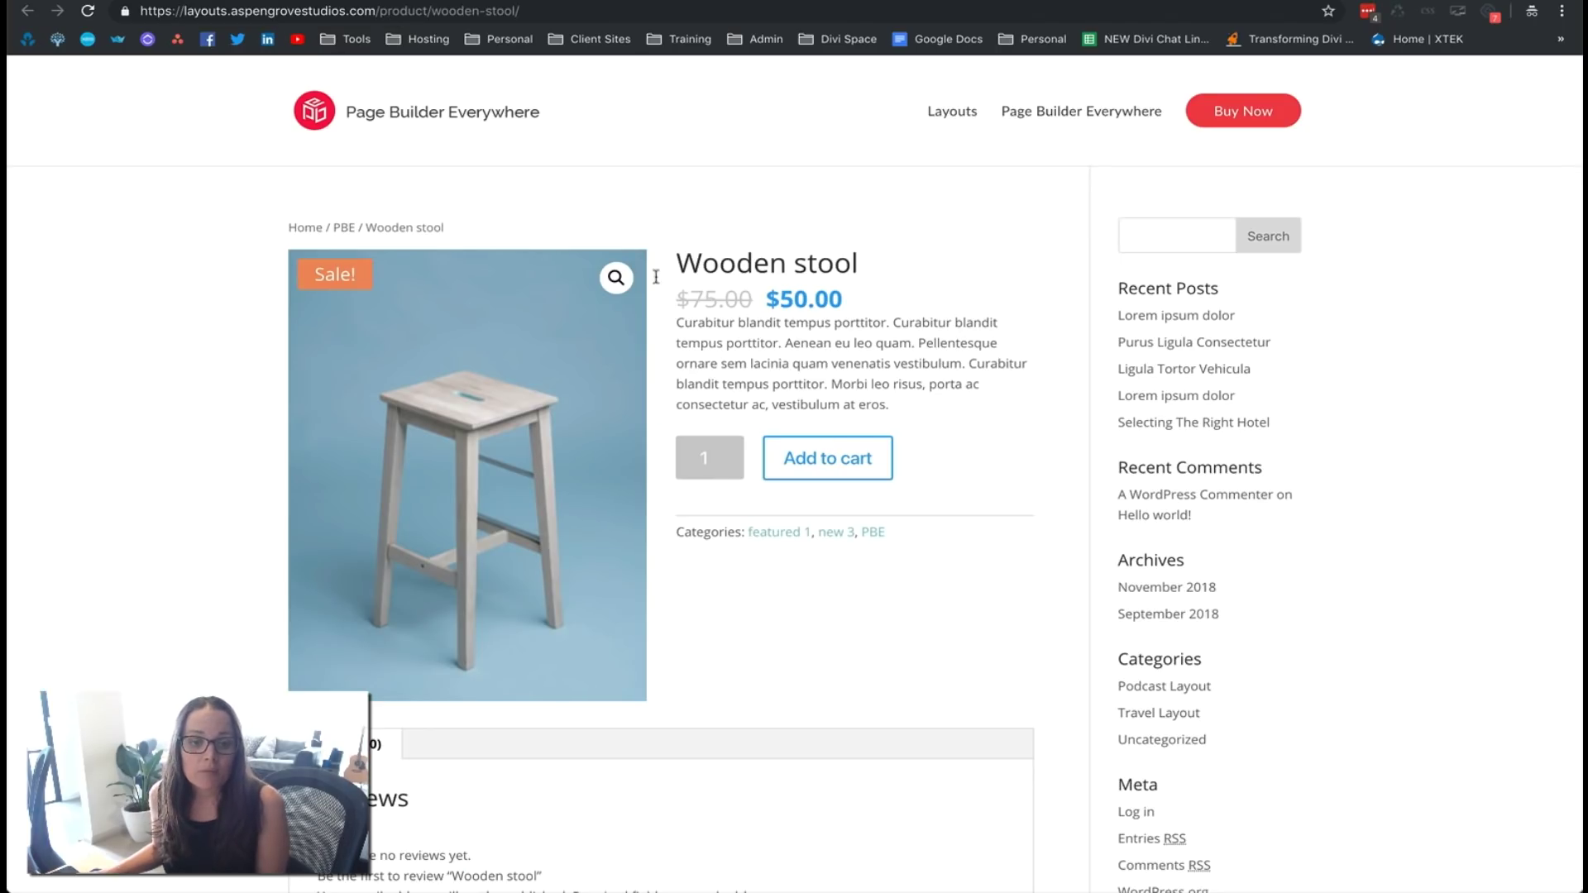
scroll(862, 518, "down", 3)
scroll(860, 497, "up", 2)
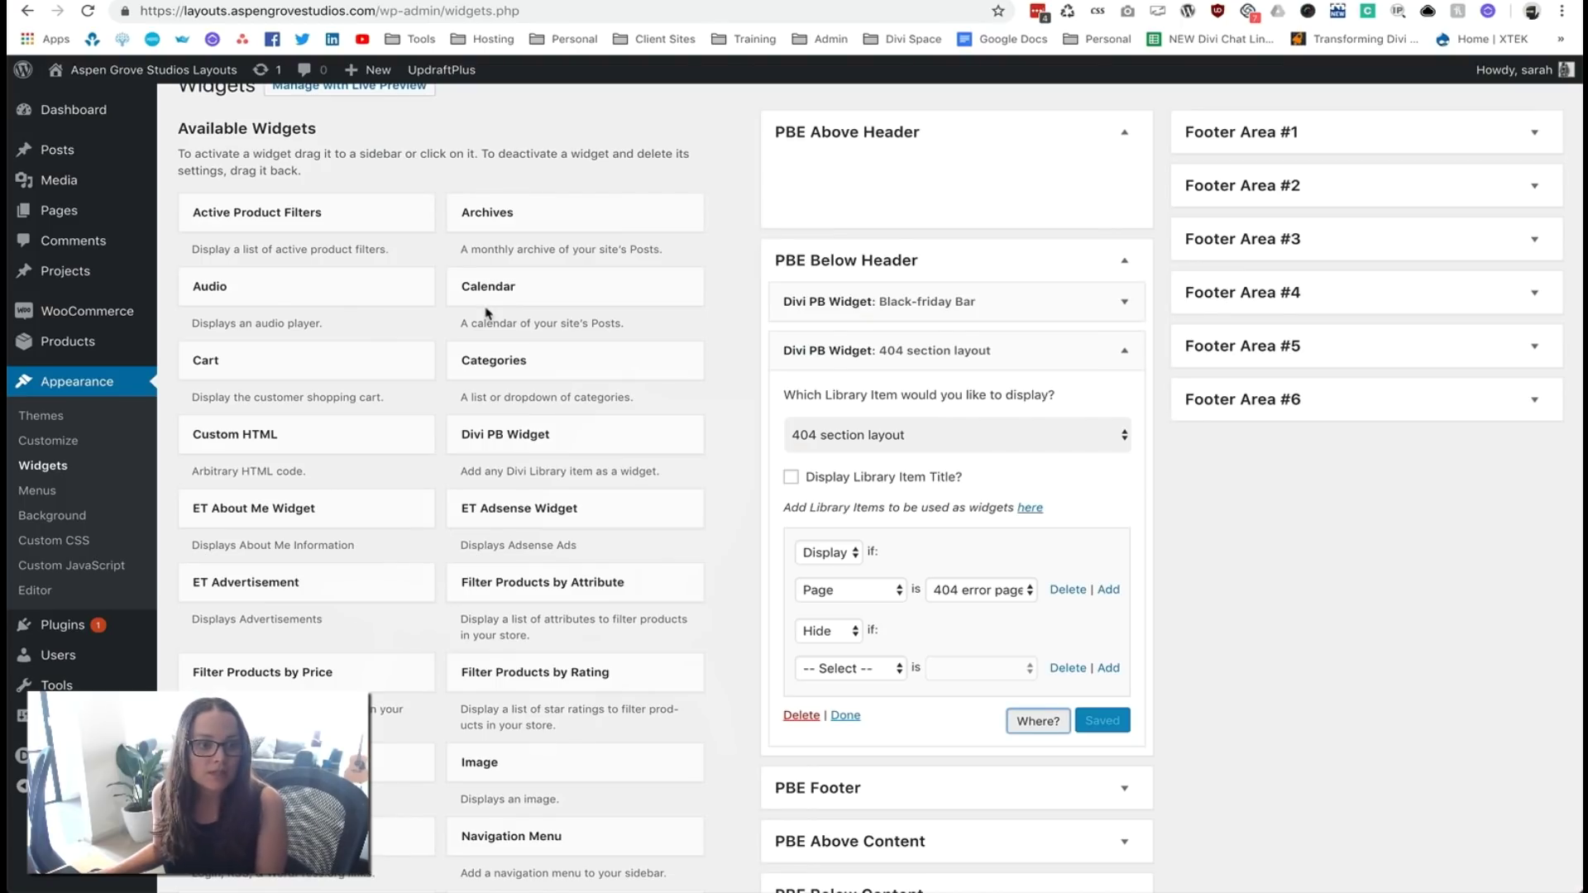
Delete the Black-friday Bar widget from the PBE Below Header area and reload the Chair No-Arms Brown product page
left_click(1124, 301)
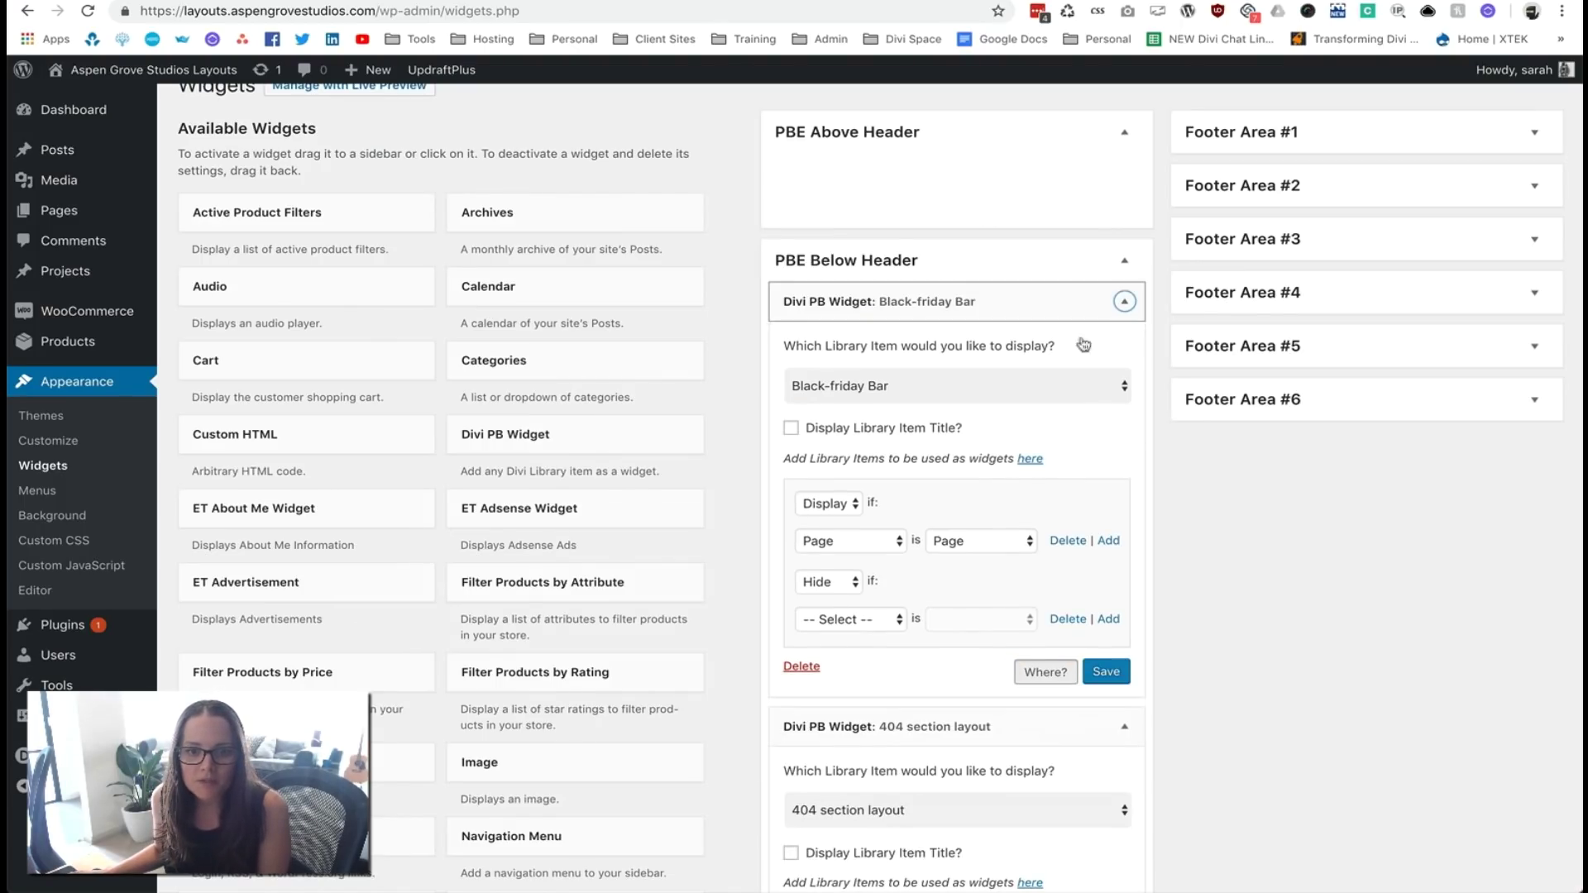
left_click(801, 666)
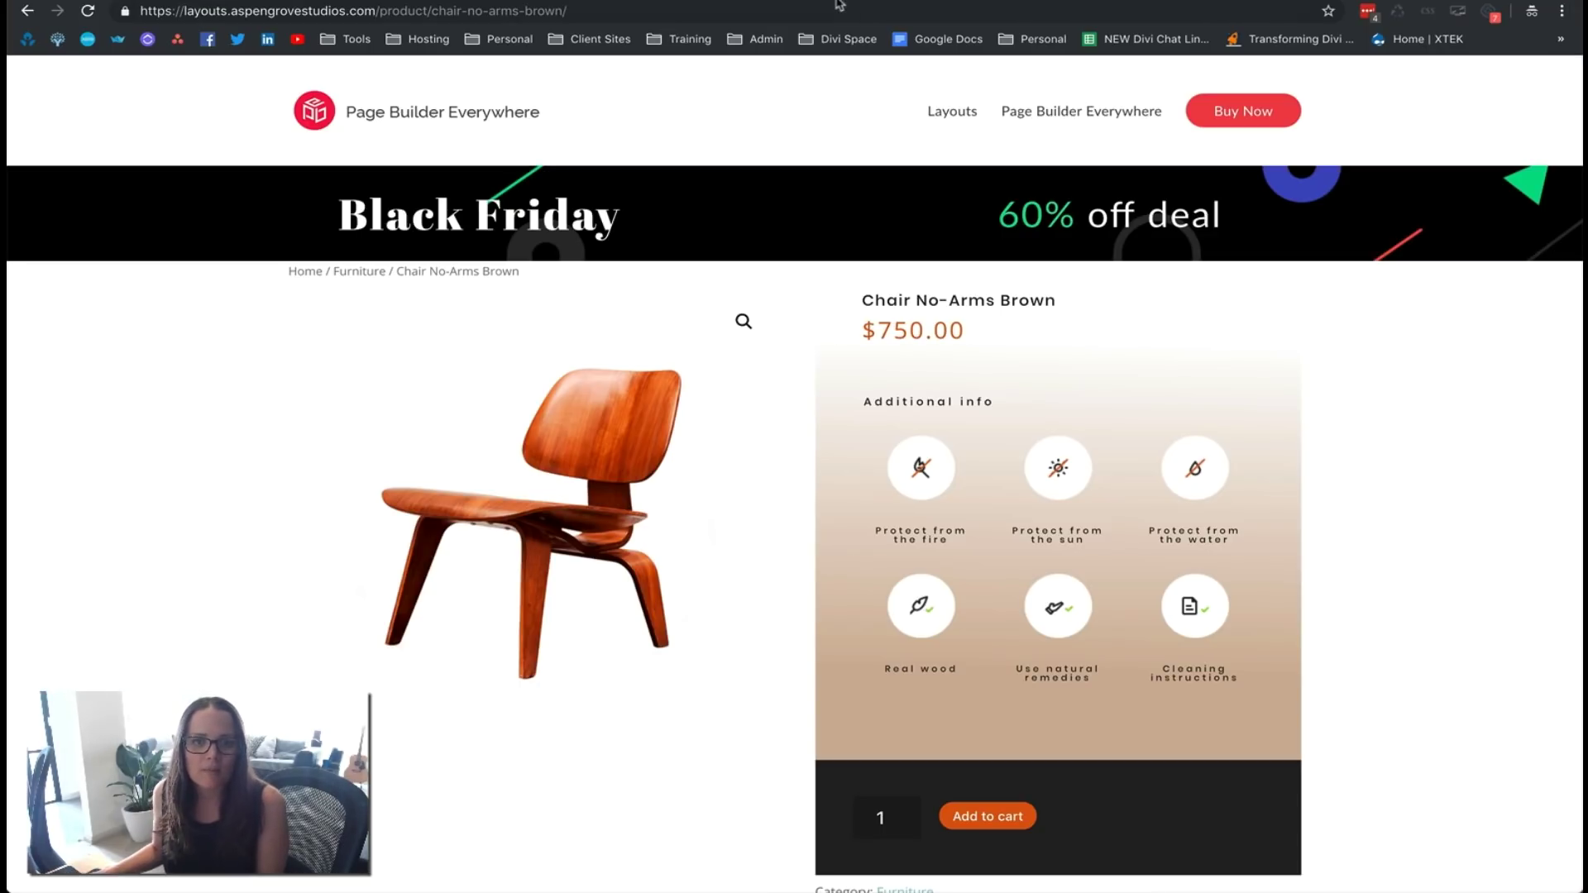
key("ctrl+r")
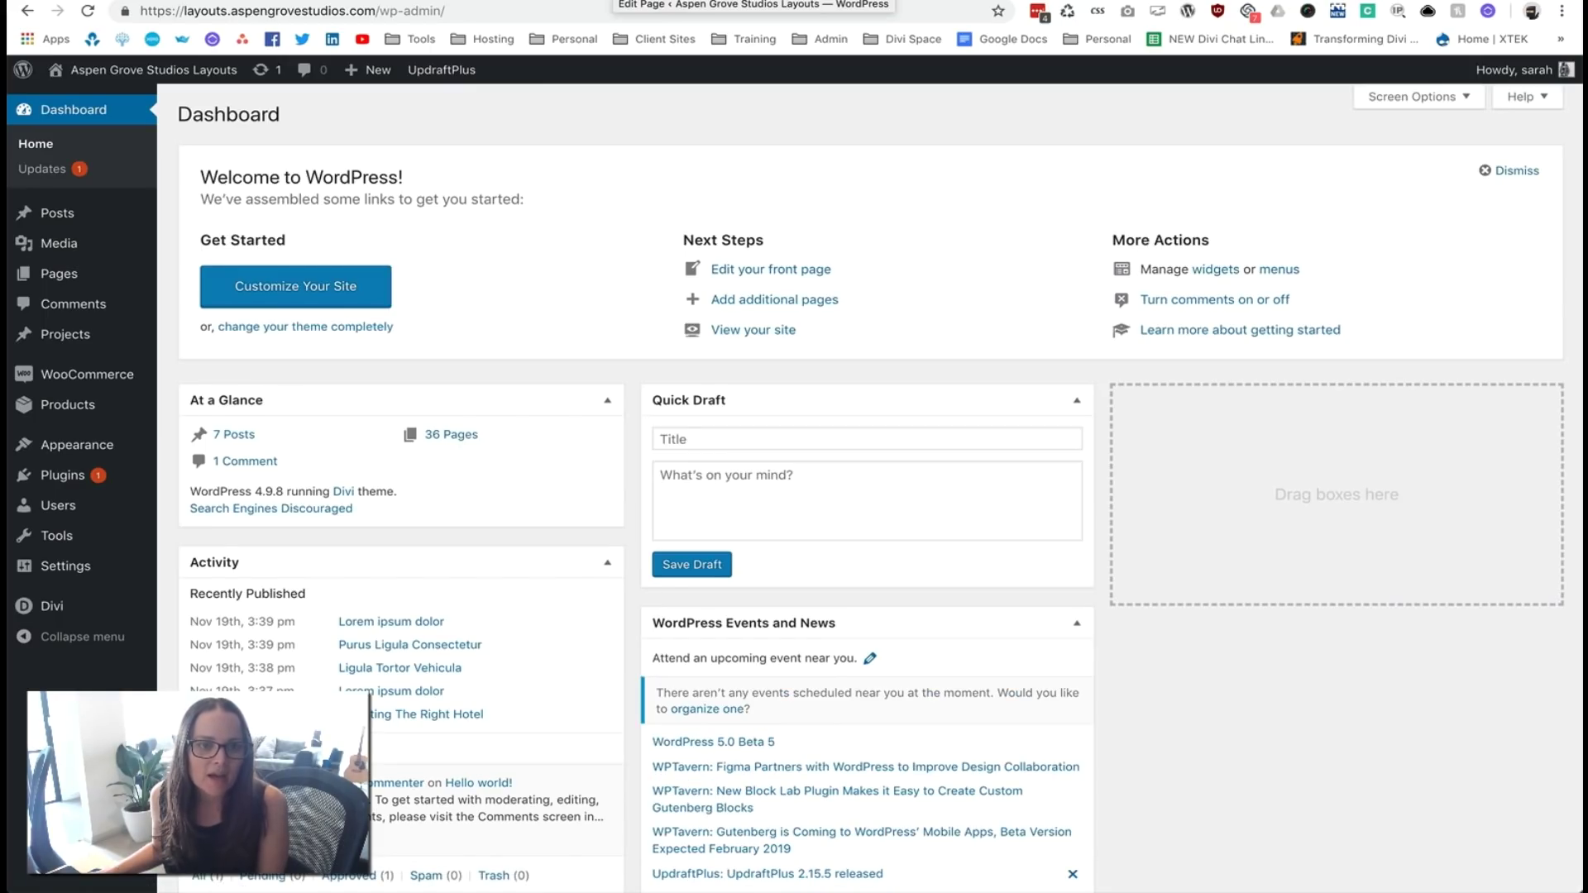
Switch to the demo page's editor and open the settings of the Text module in the section above the Tabs module
left_click(628, 2)
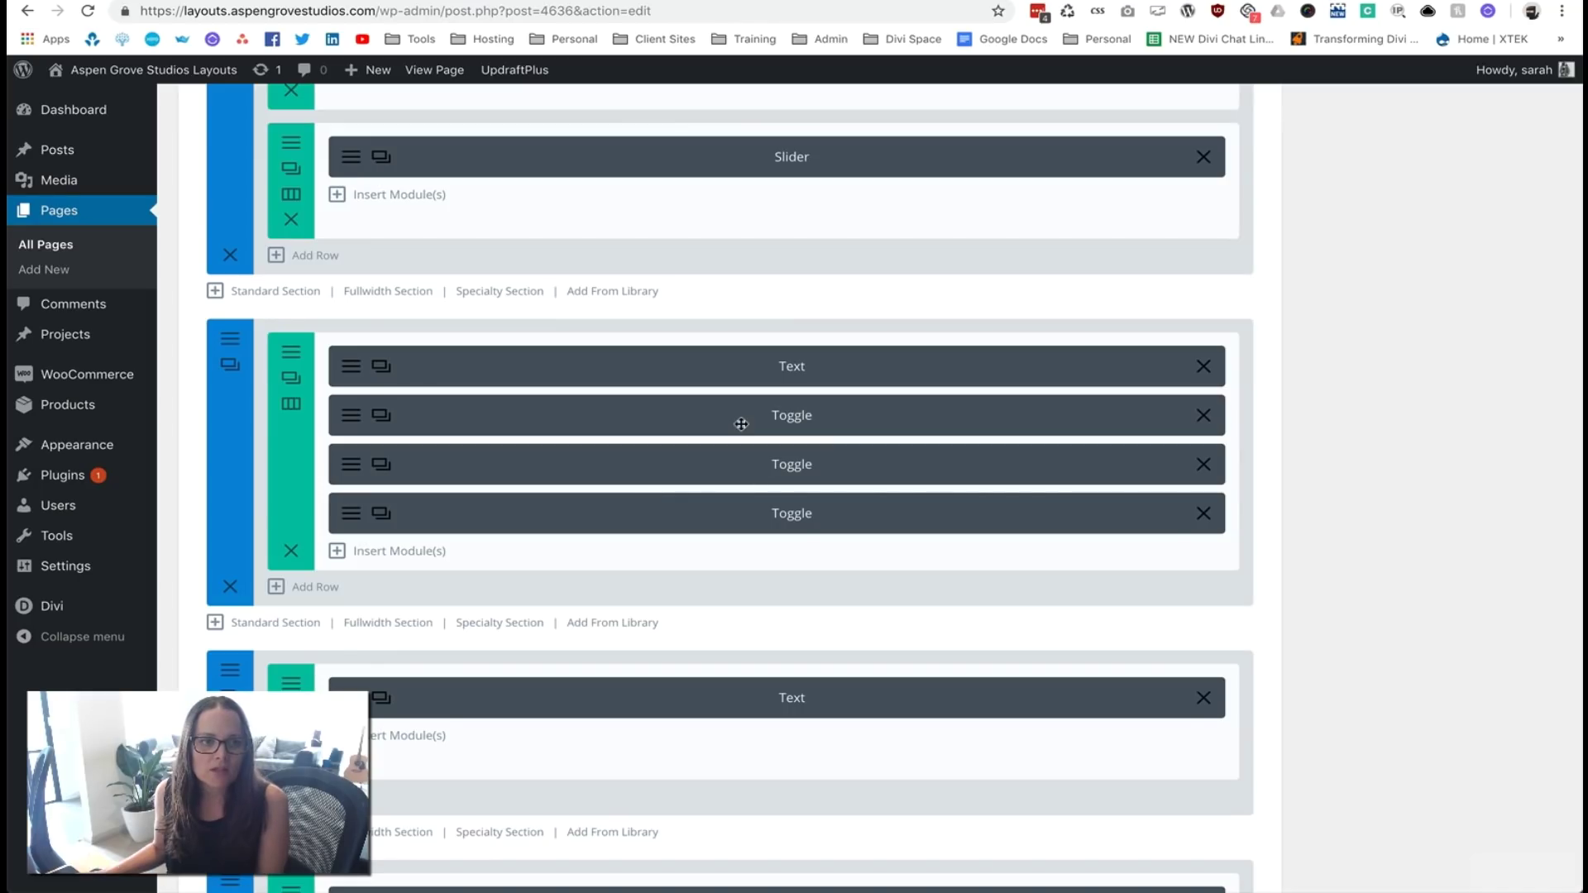
scroll(1166, 538, "down", 3)
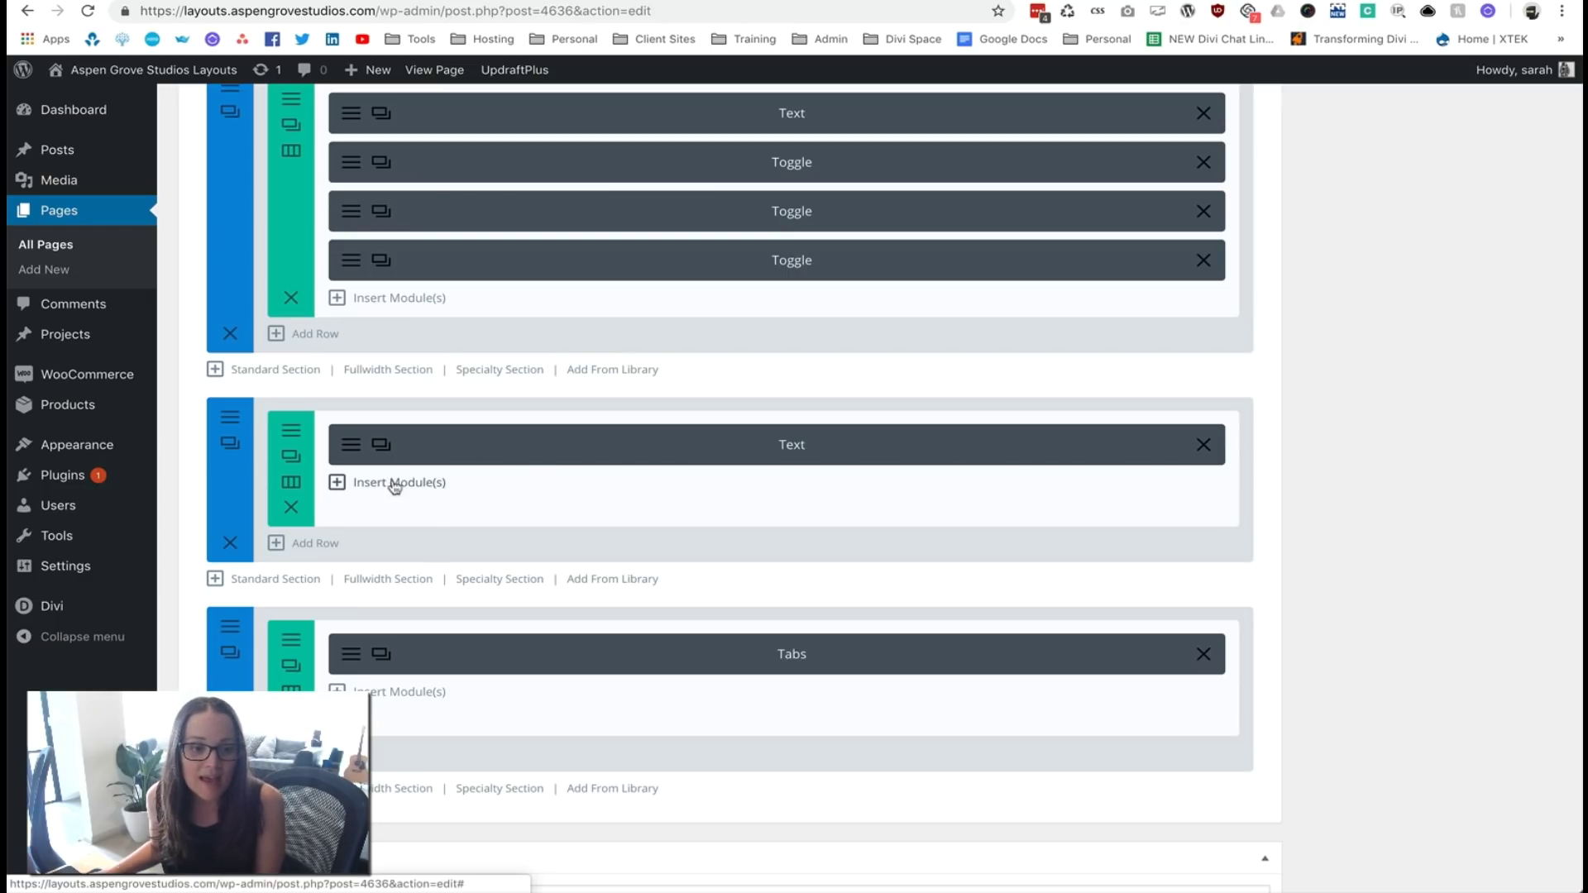
left_click(354, 447)
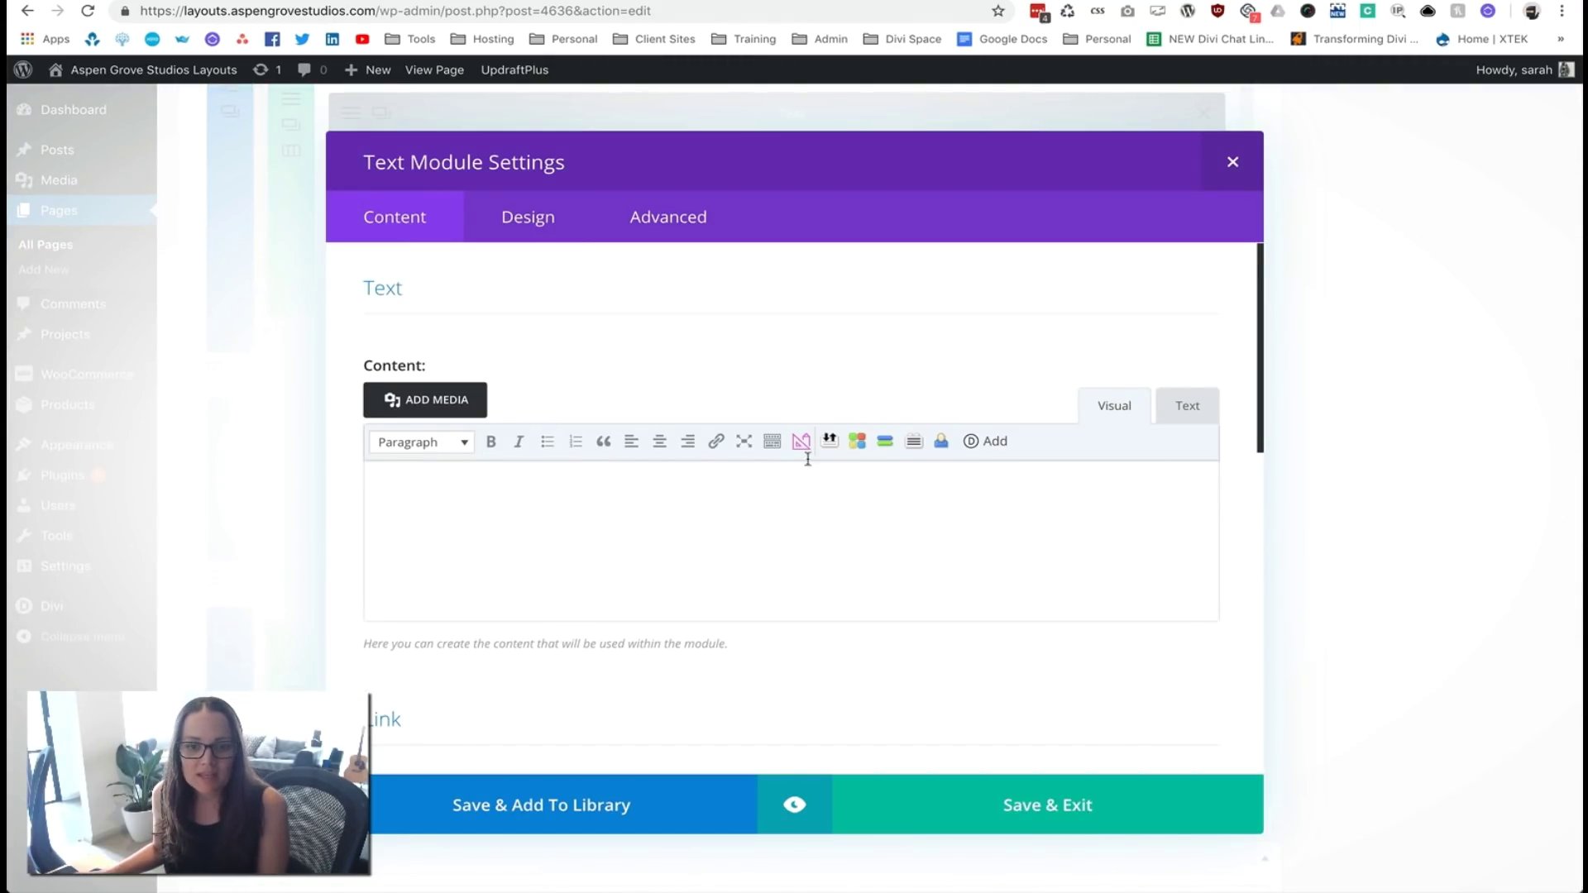
Insert the Featured slider 3 layout from the Divi Library into the Text module's content and save the module
left_click(989, 444)
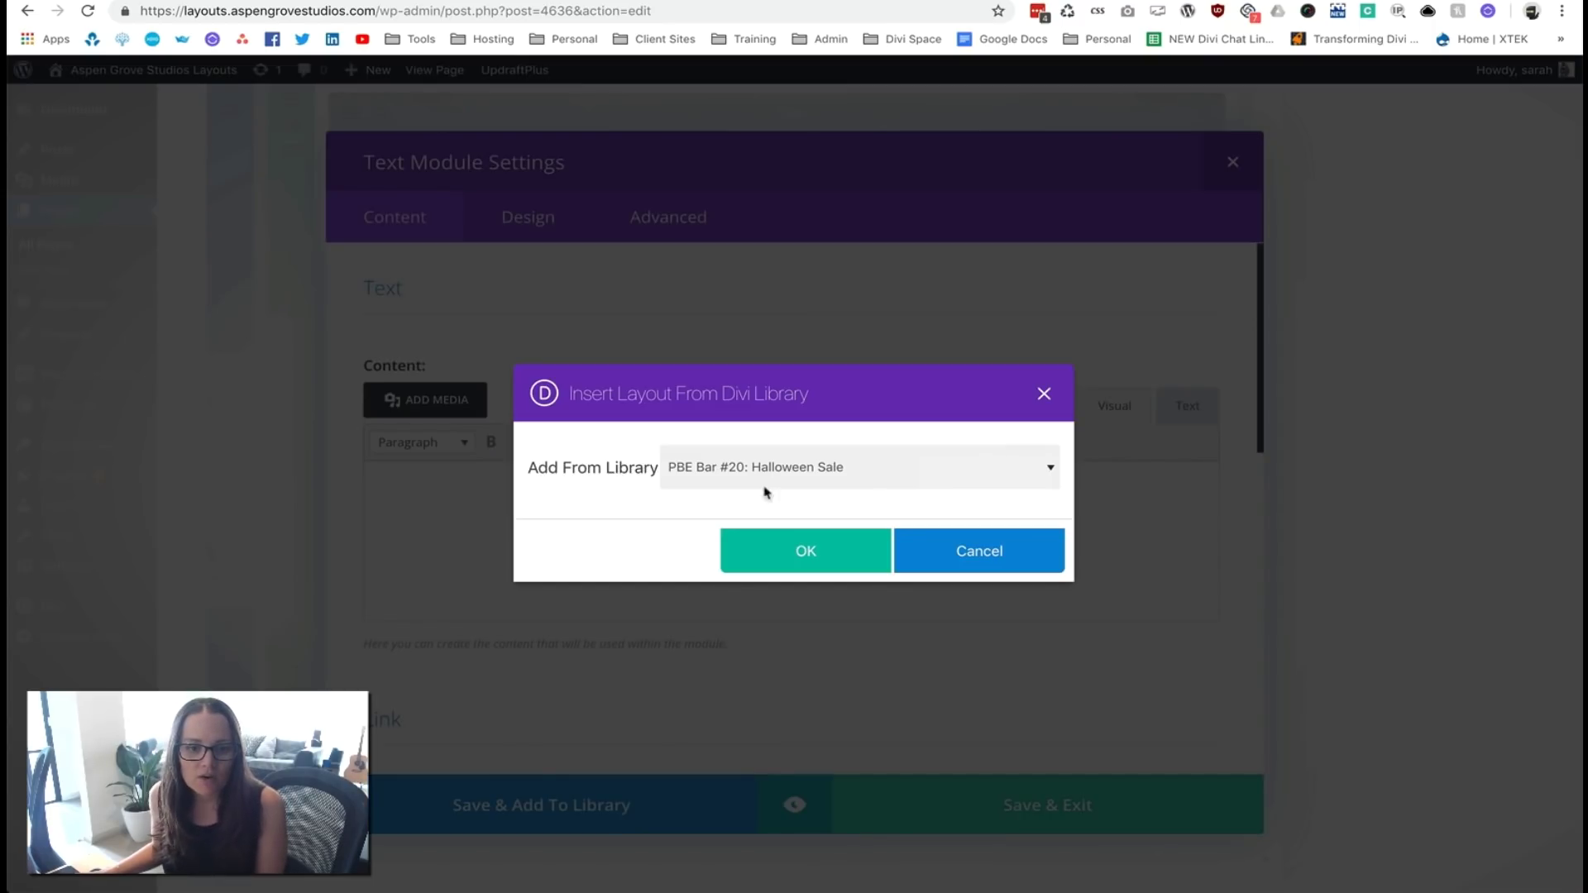
left_click(922, 473)
scroll(893, 744, "down", 3)
scroll(885, 783, "down", 5)
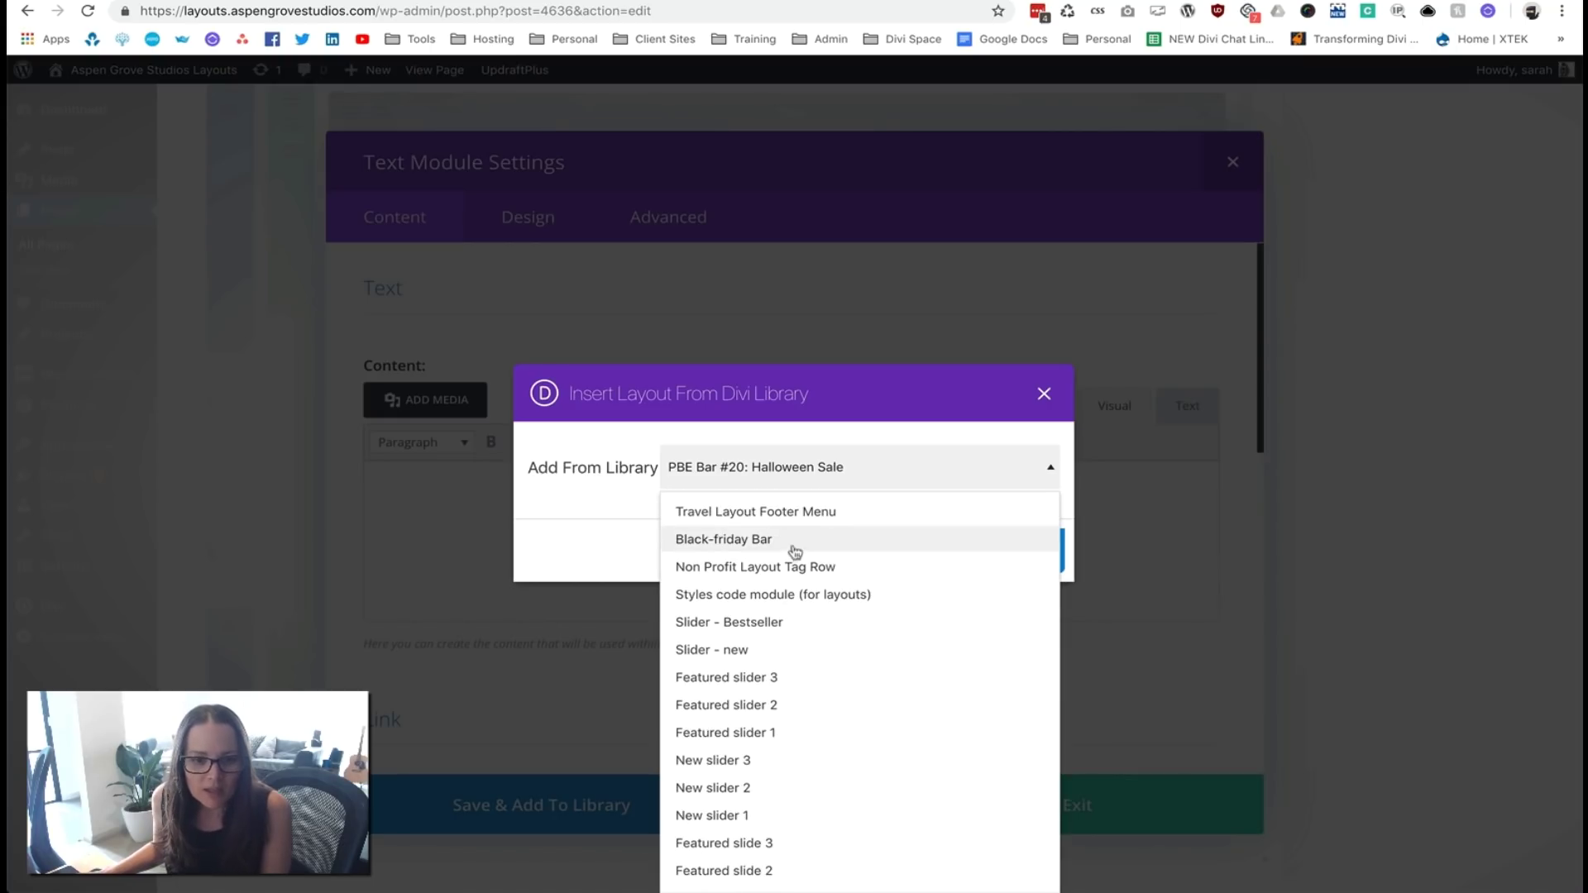
scroll(802, 662, "down", 4)
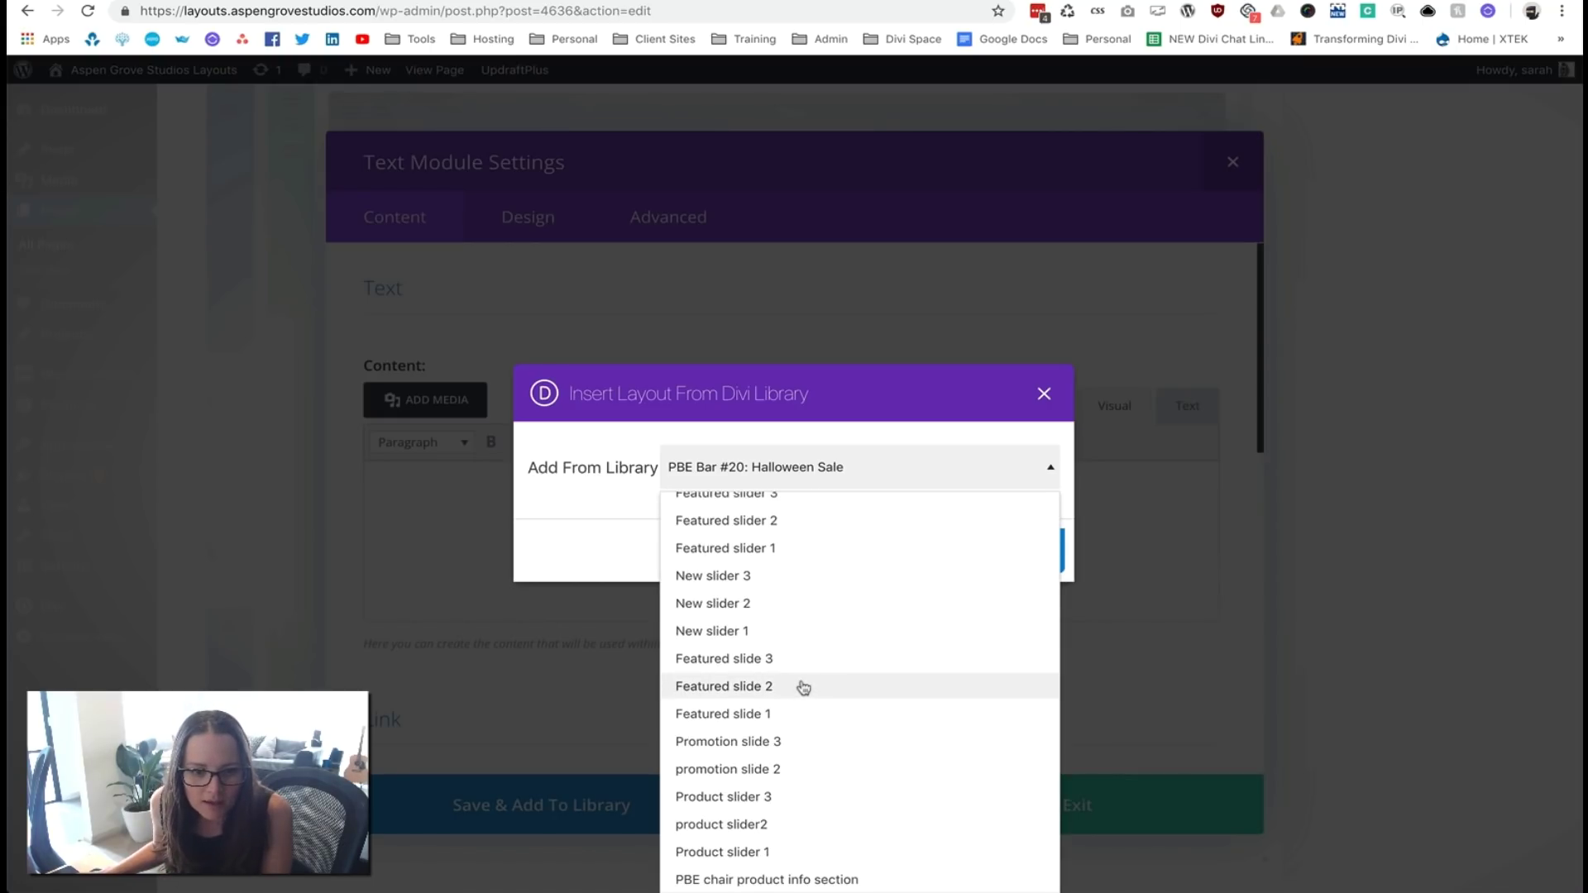
scroll(773, 550, "up", 1)
left_click(776, 539)
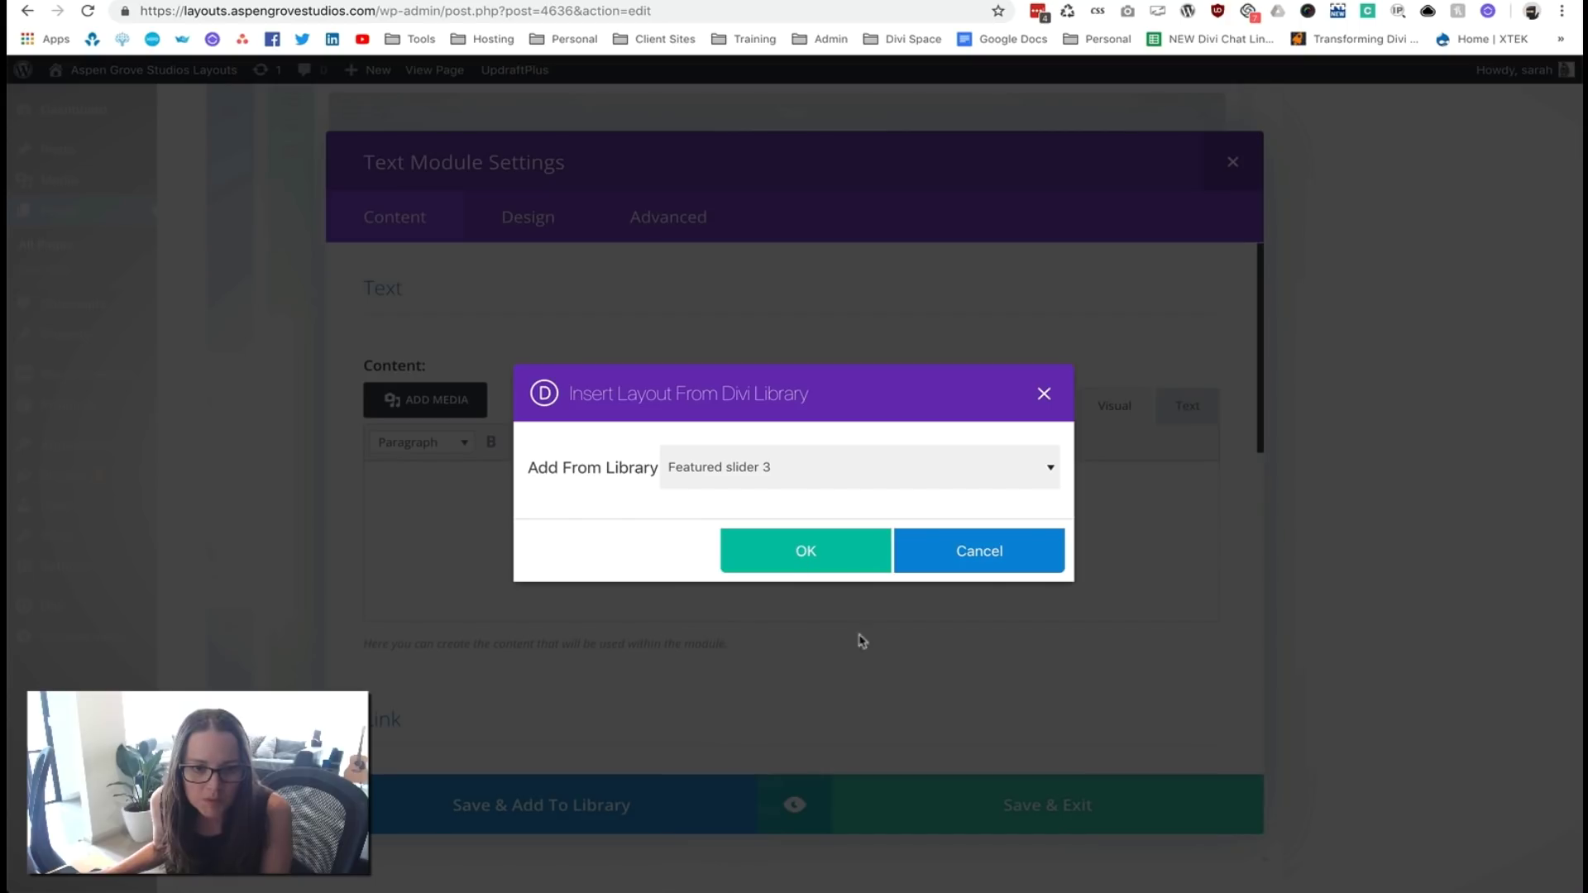
left_click(836, 556)
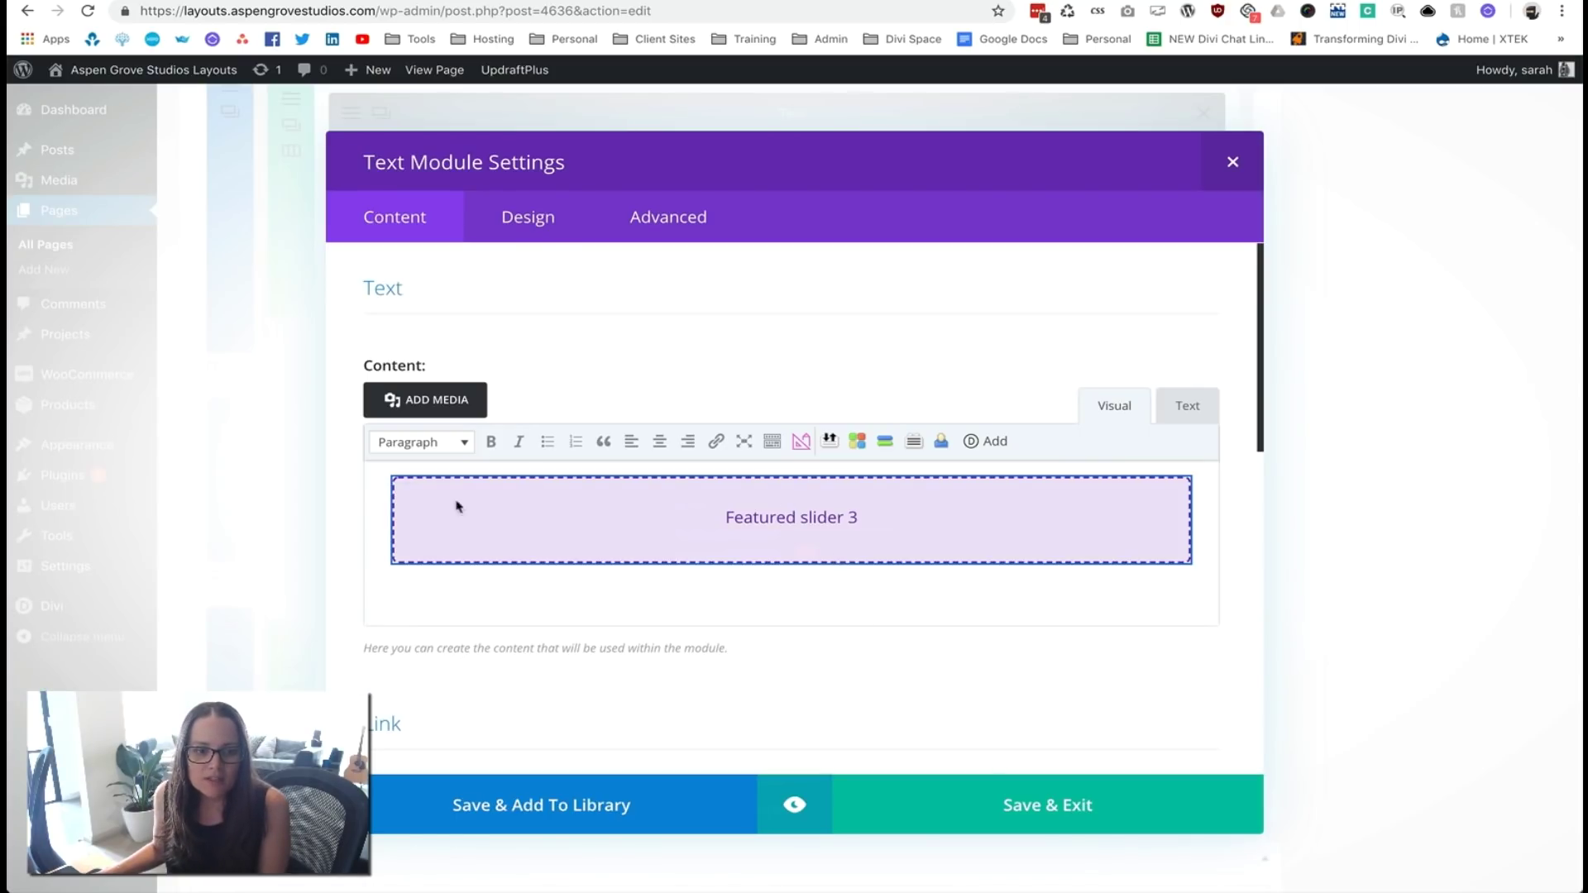
left_click(1054, 810)
Preview the page's changes, examine the product sections around the inserted slider, and close the preview
scroll(1364, 415, "up", 10)
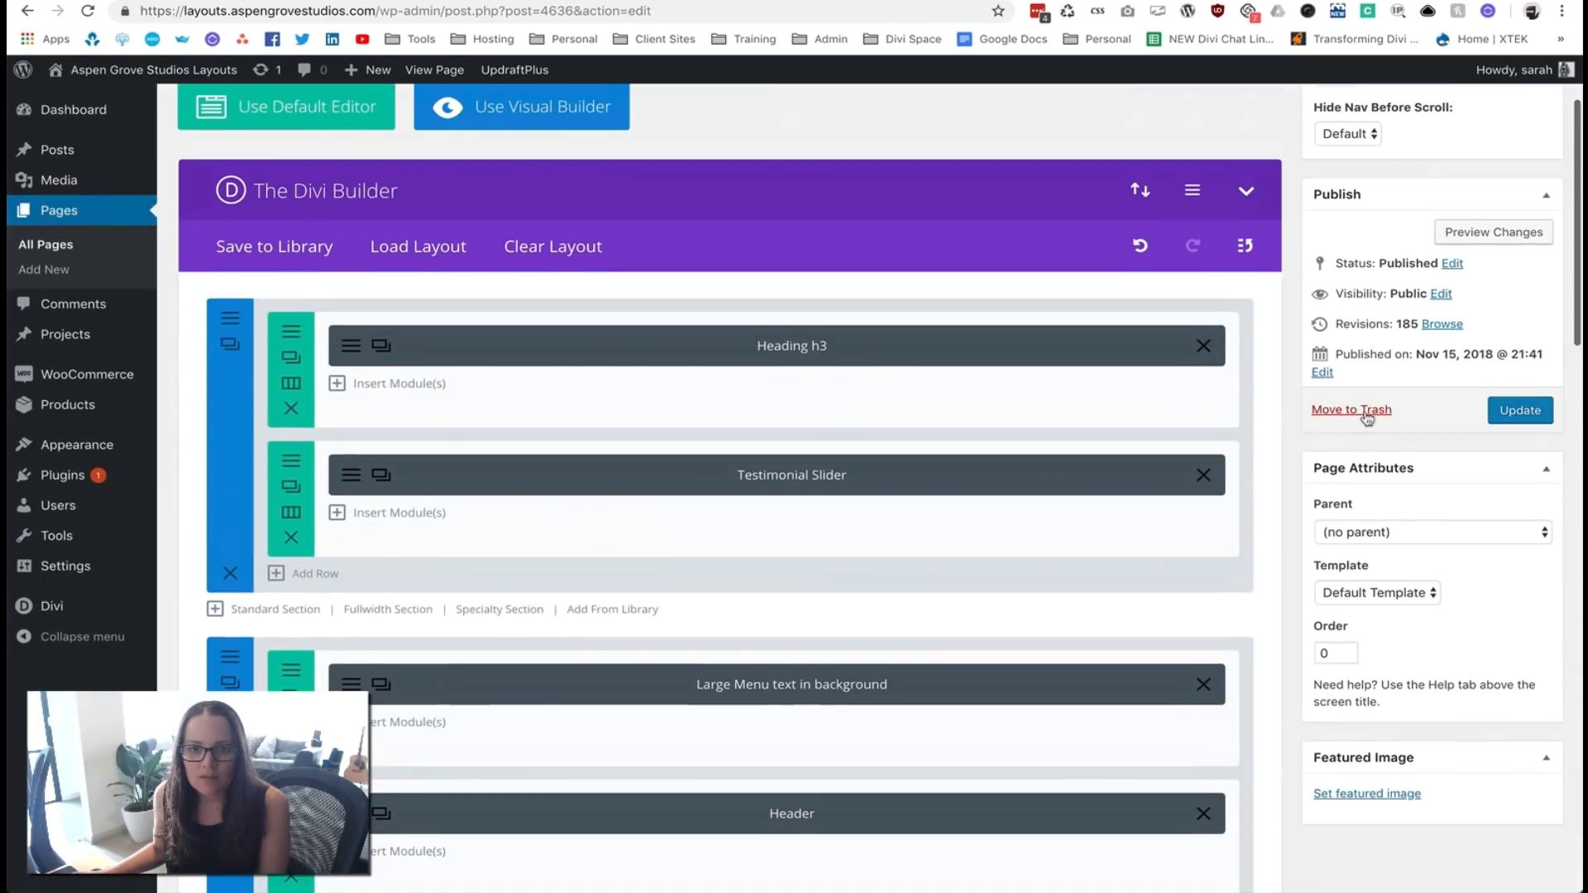
scroll(1367, 418, "up", 2)
left_click(1492, 369)
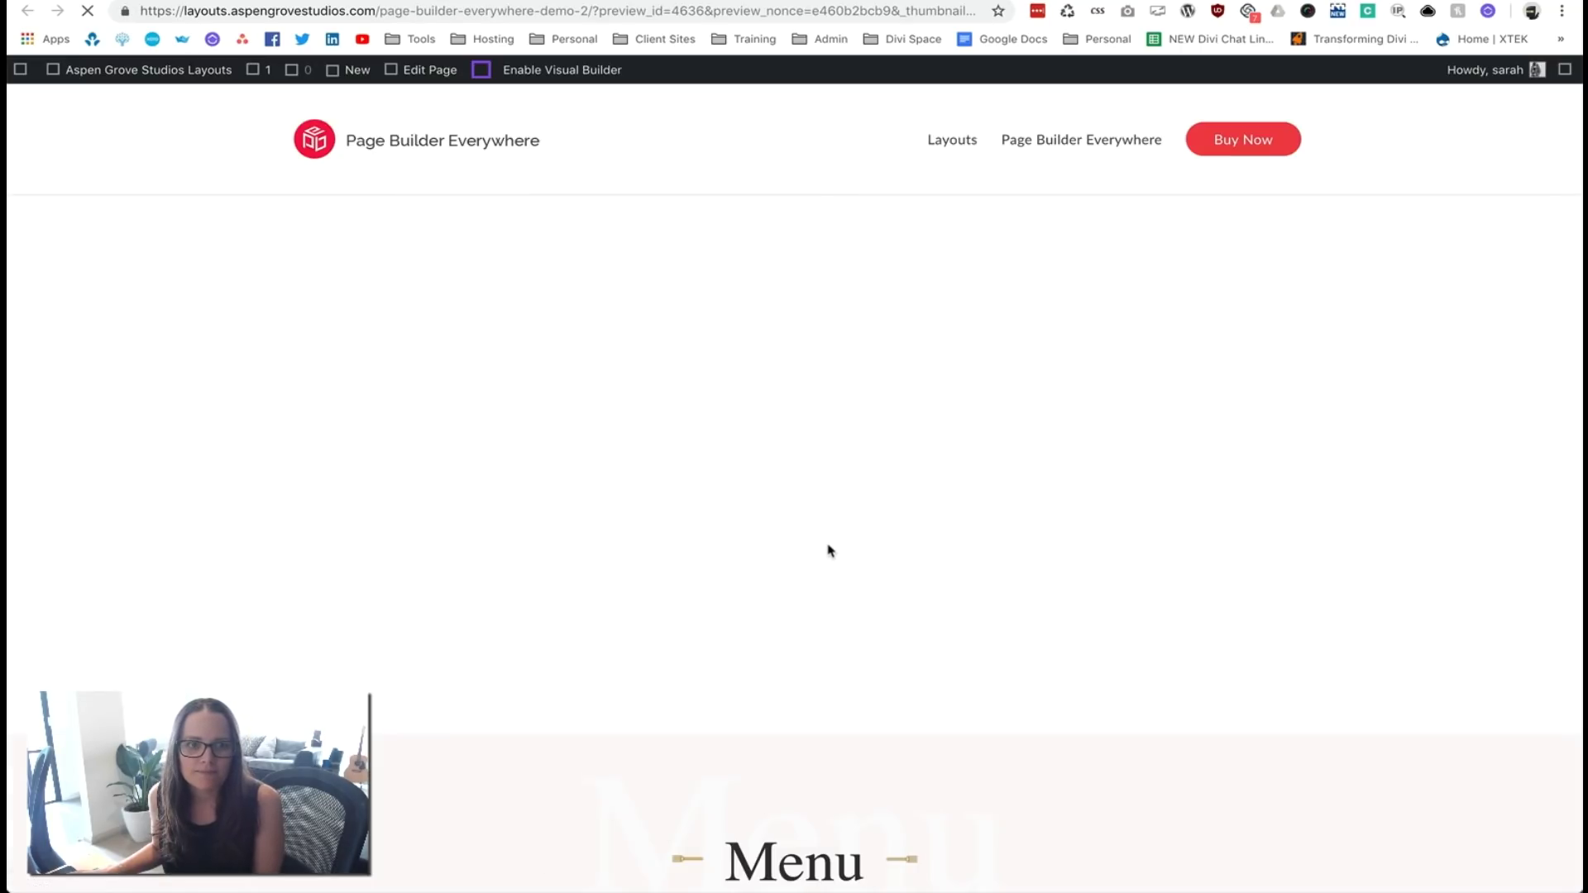
scroll(828, 546, "down", 20)
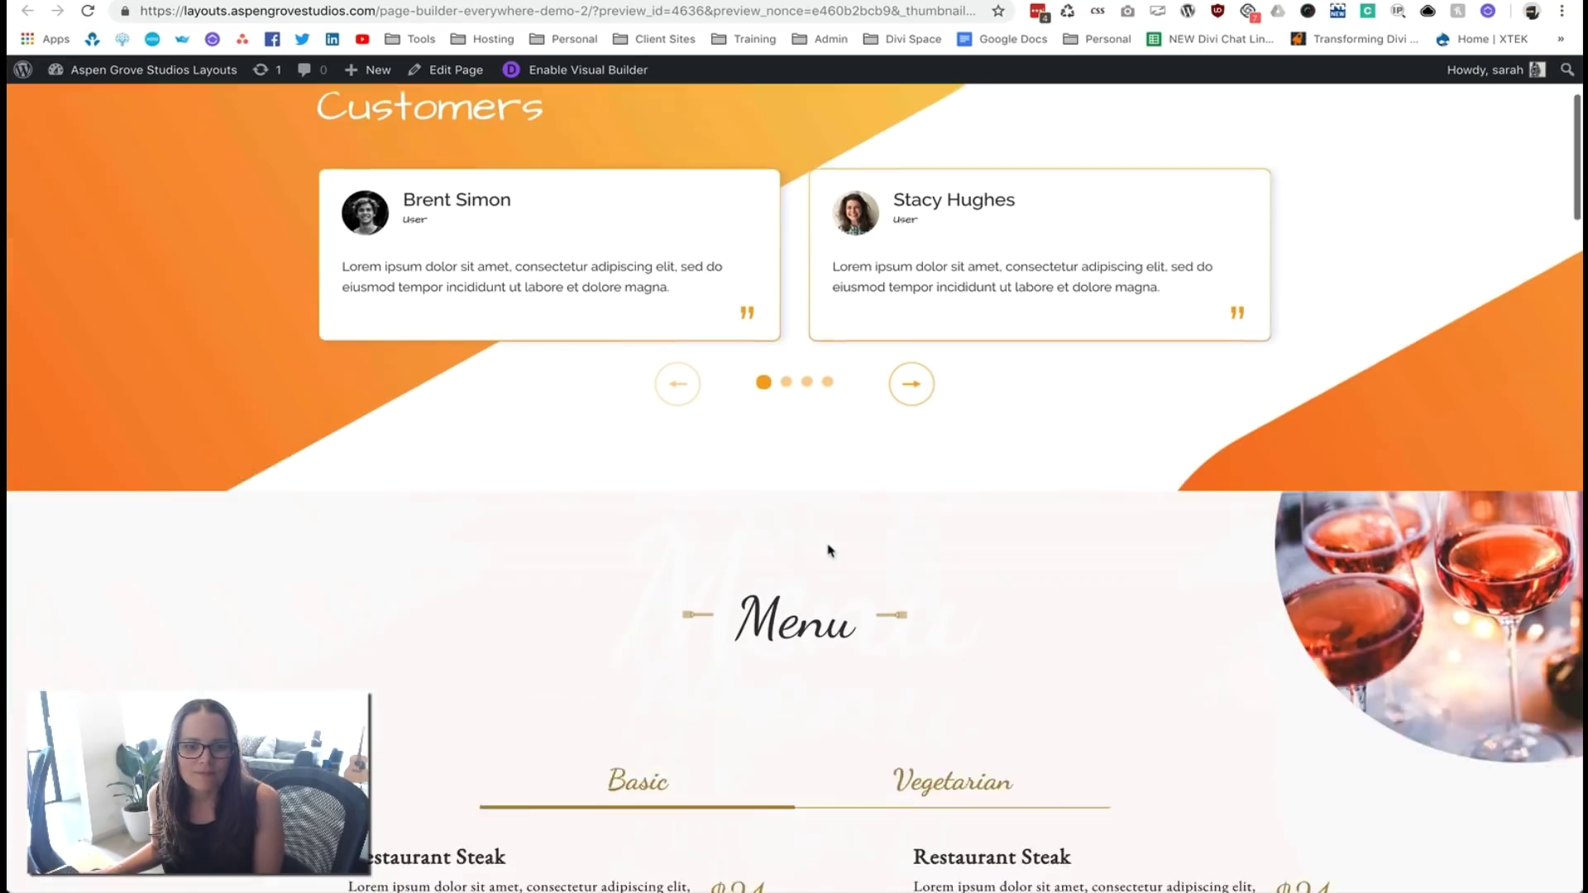
scroll(827, 544, "up", 15)
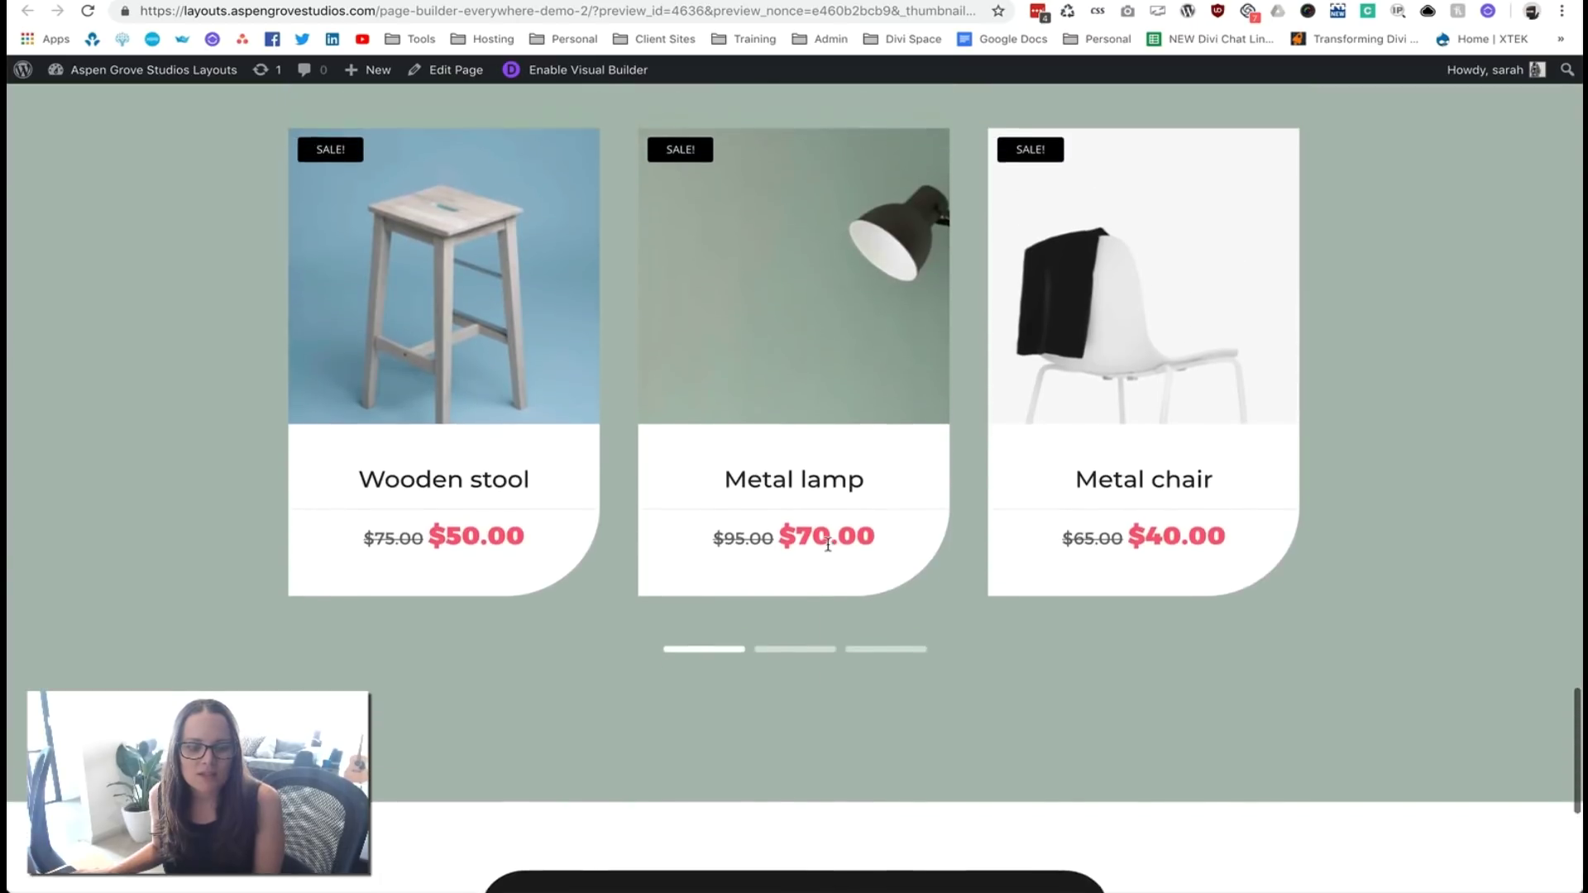
scroll(828, 550, "up", 4)
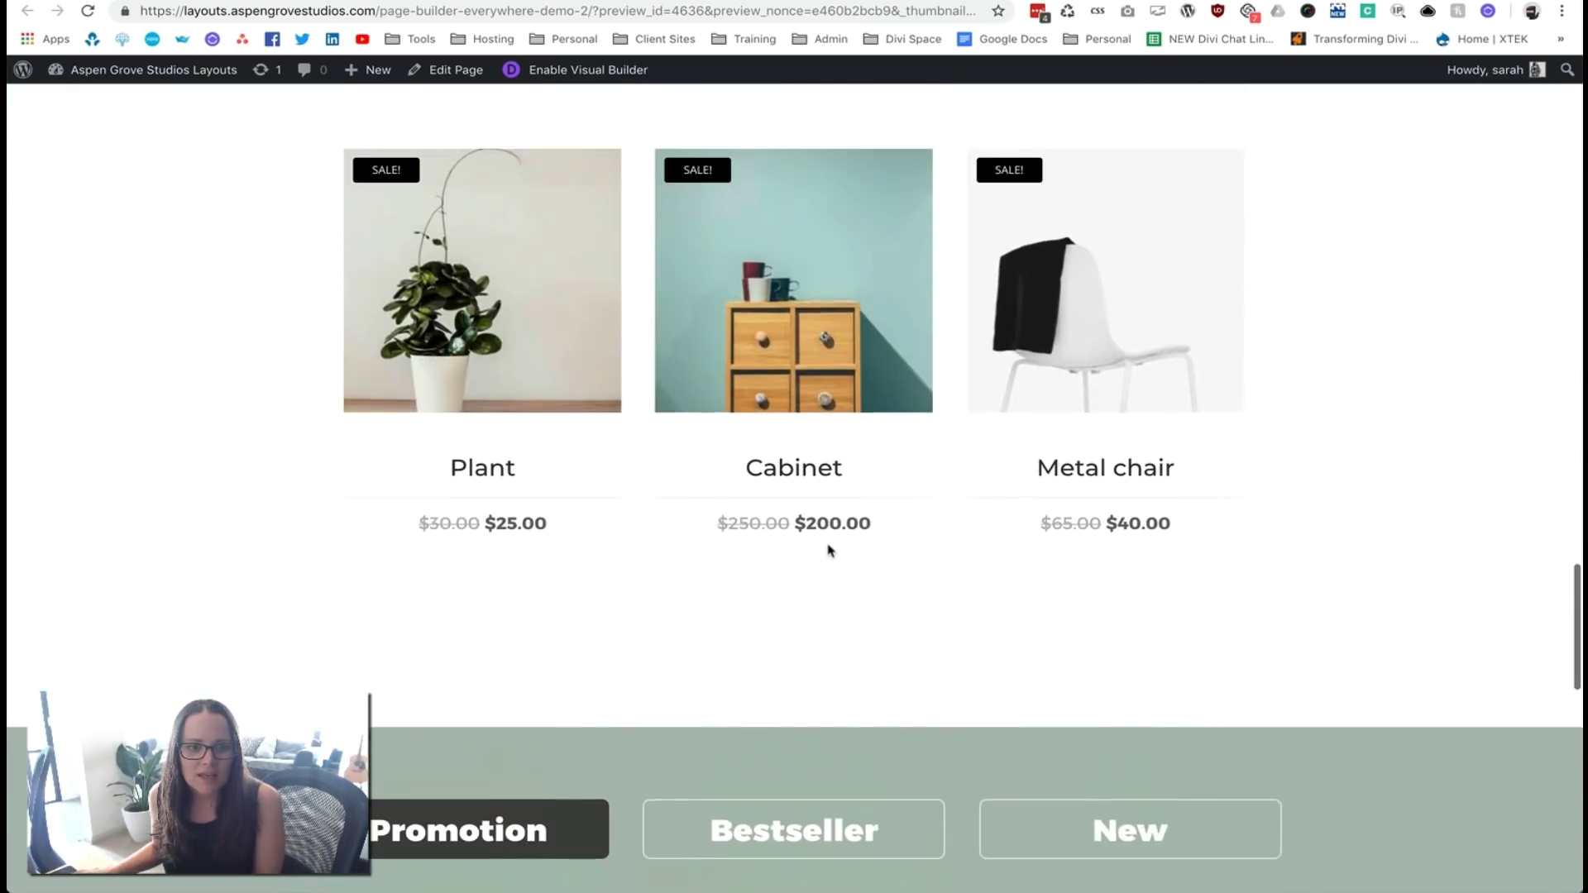
scroll(223, 290, "up", 1)
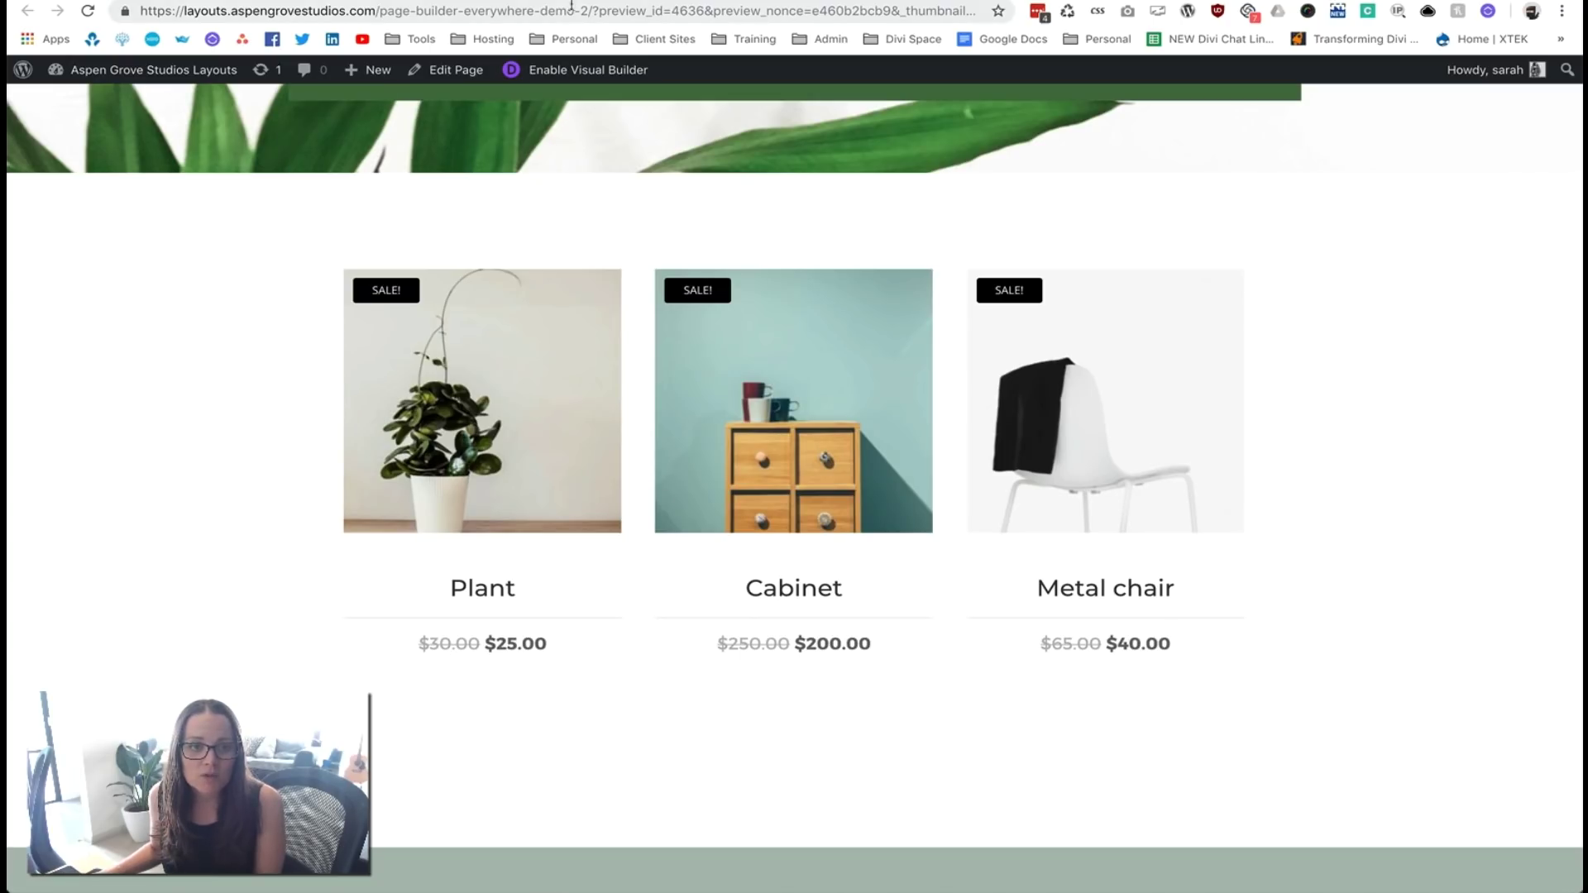
key("super+w")
Review the module types that can be inserted below the Text module, and leave the list without adding one
scroll(637, 430, "down", 20)
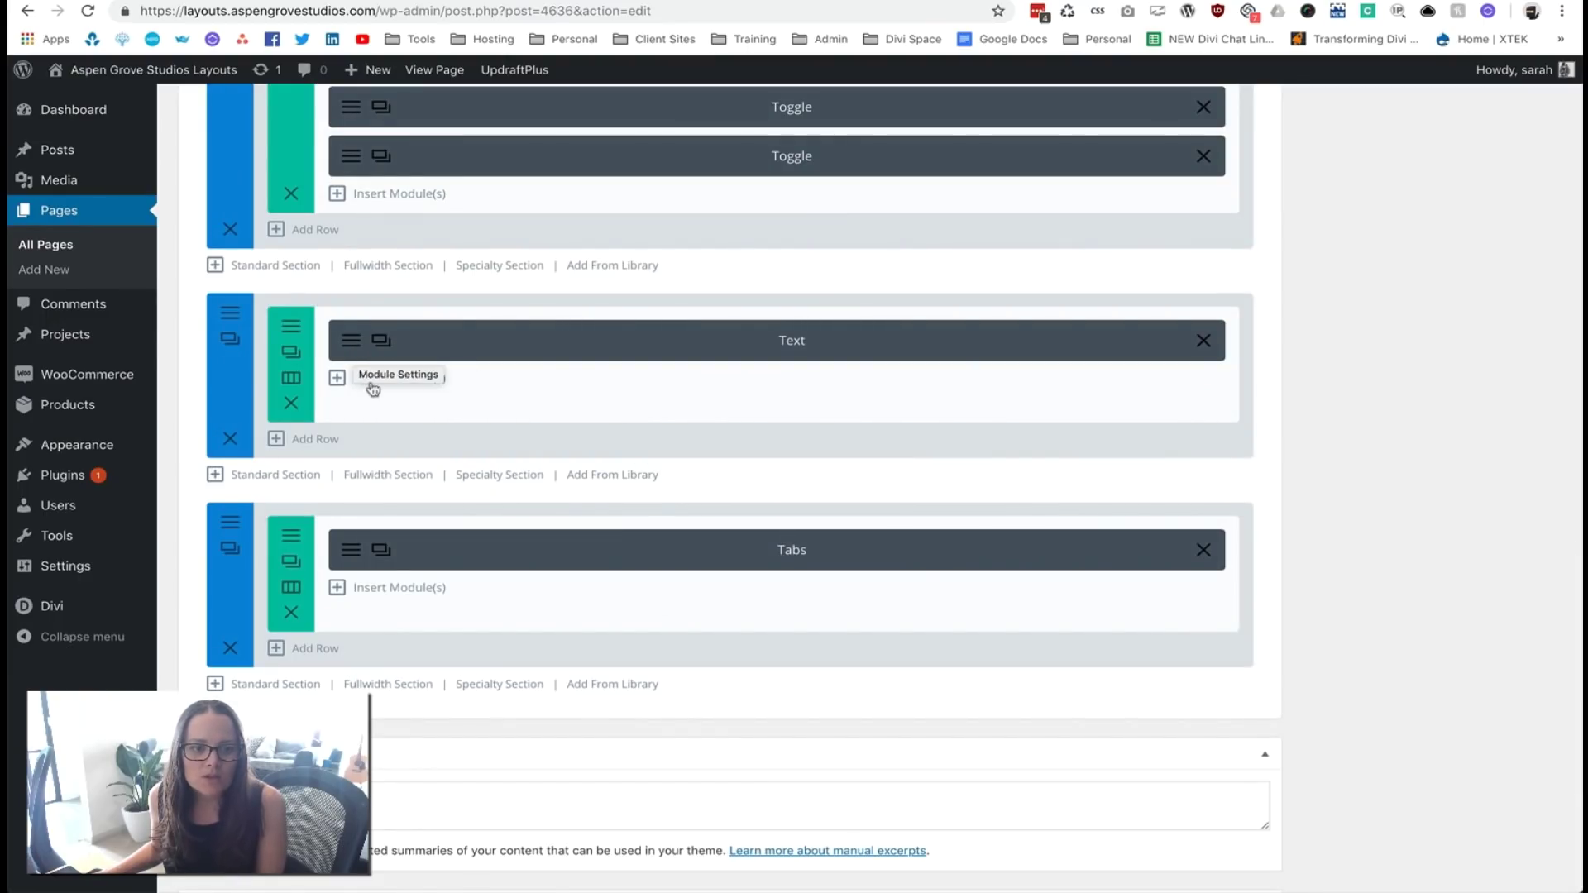
left_click(369, 382)
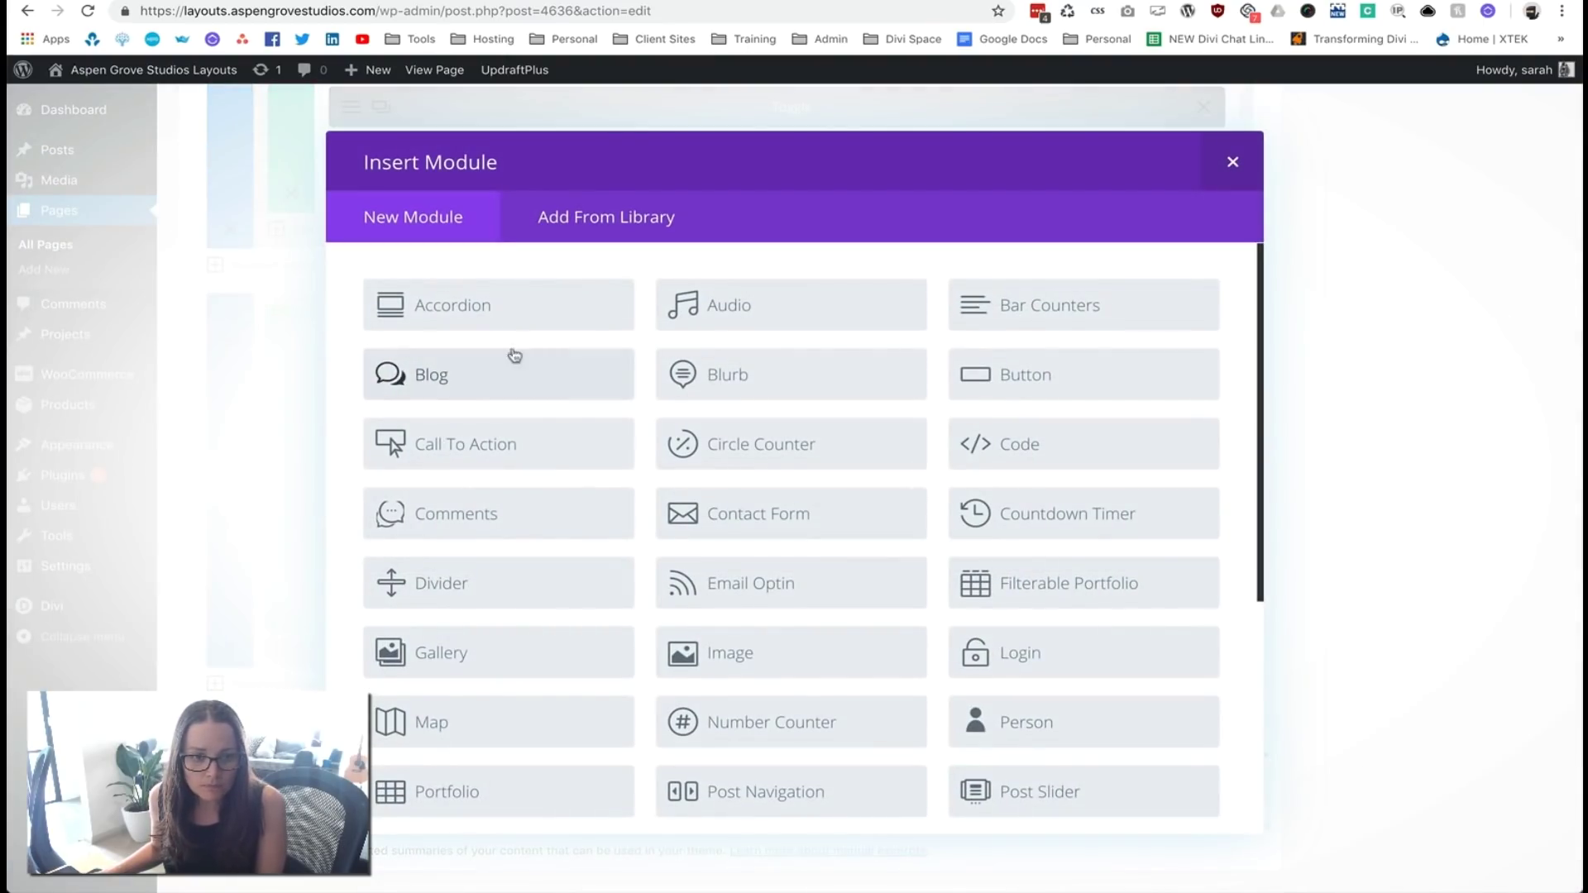
scroll(529, 430, "down", 5)
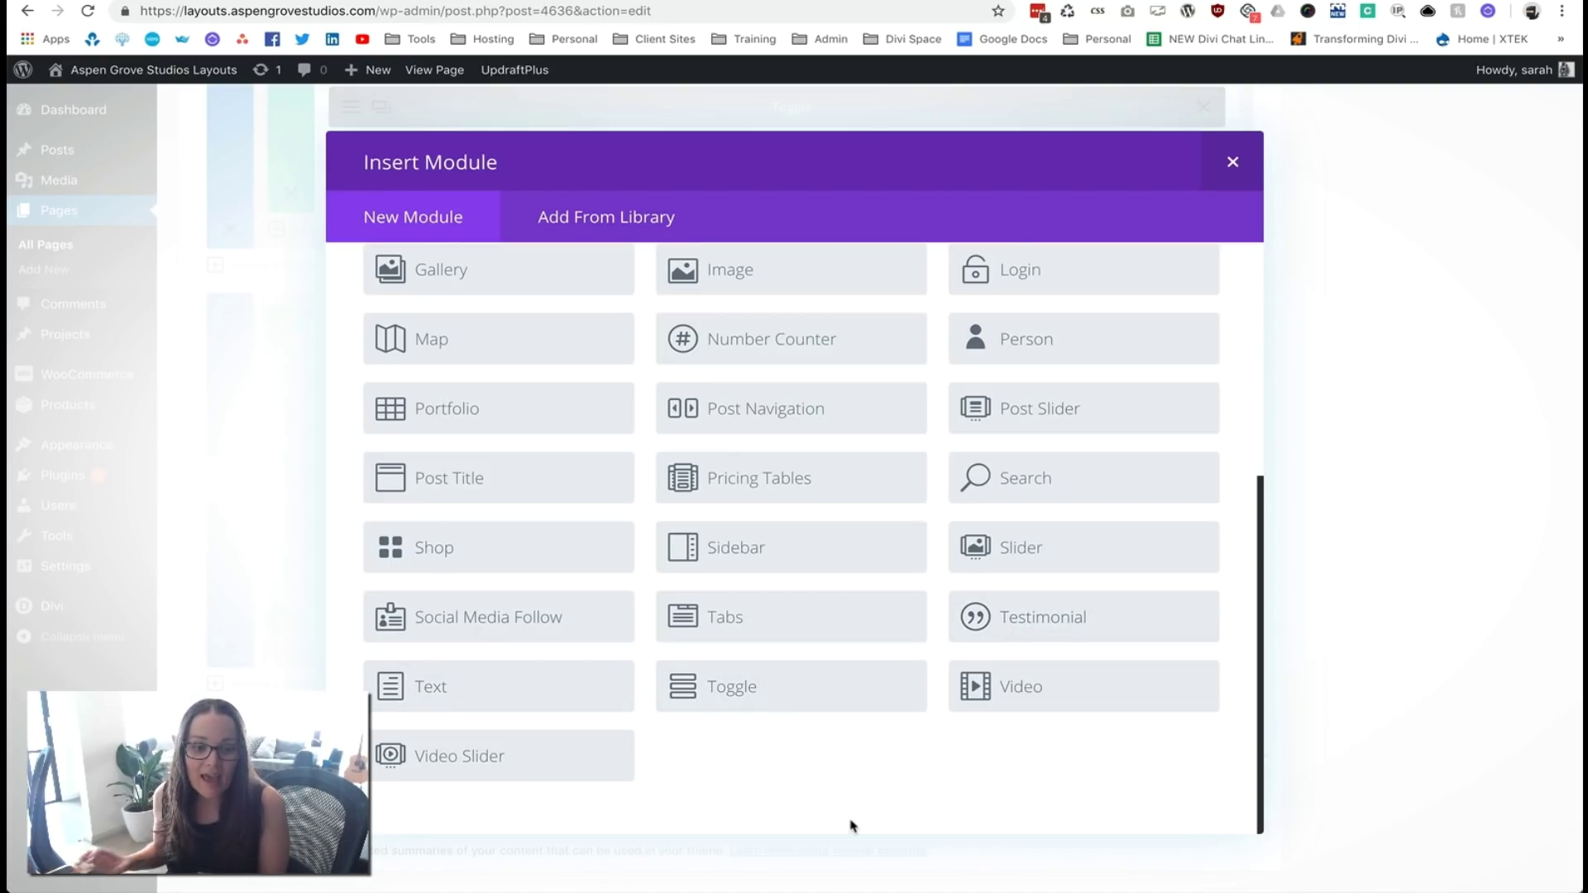
left_click(1232, 162)
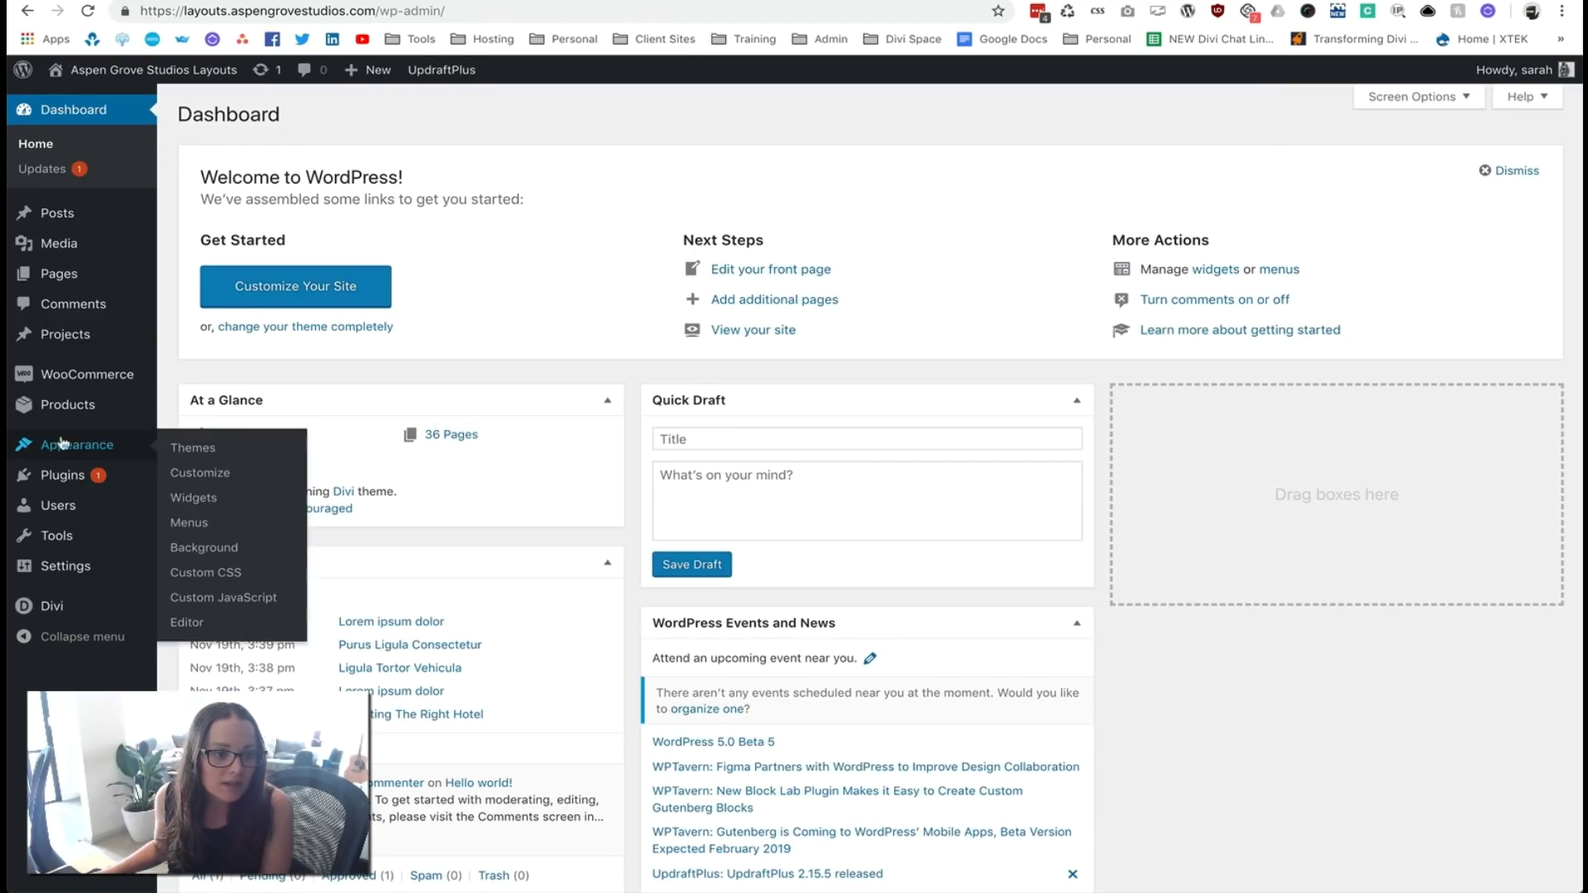
Open the Chair No-Arms Brown product for editing from the list of all products
mouse_move(103, 405)
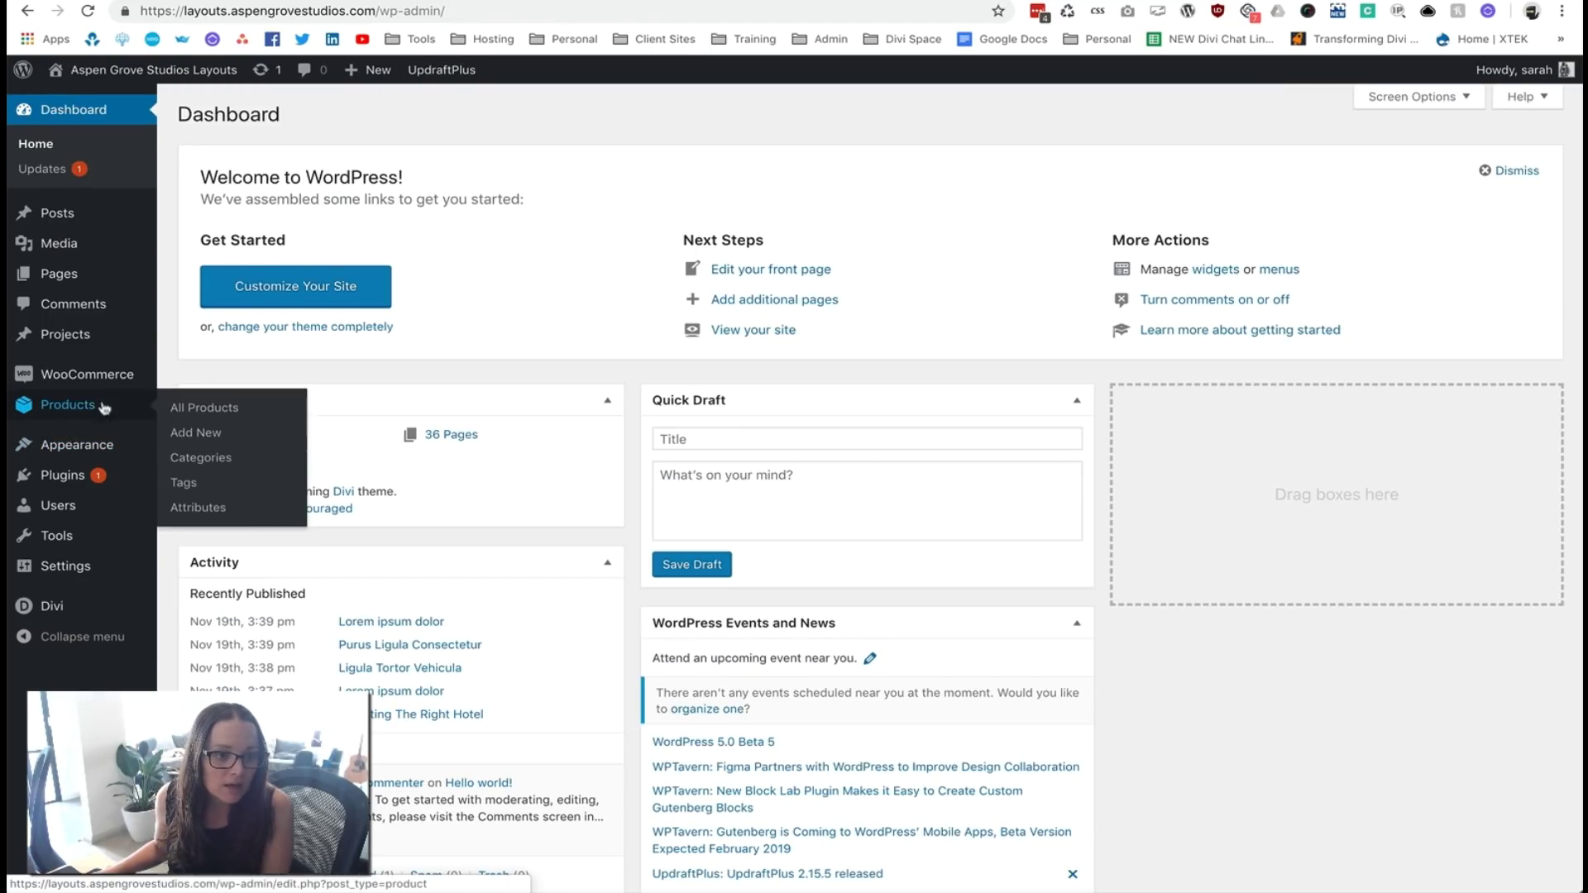
left_click(198, 407)
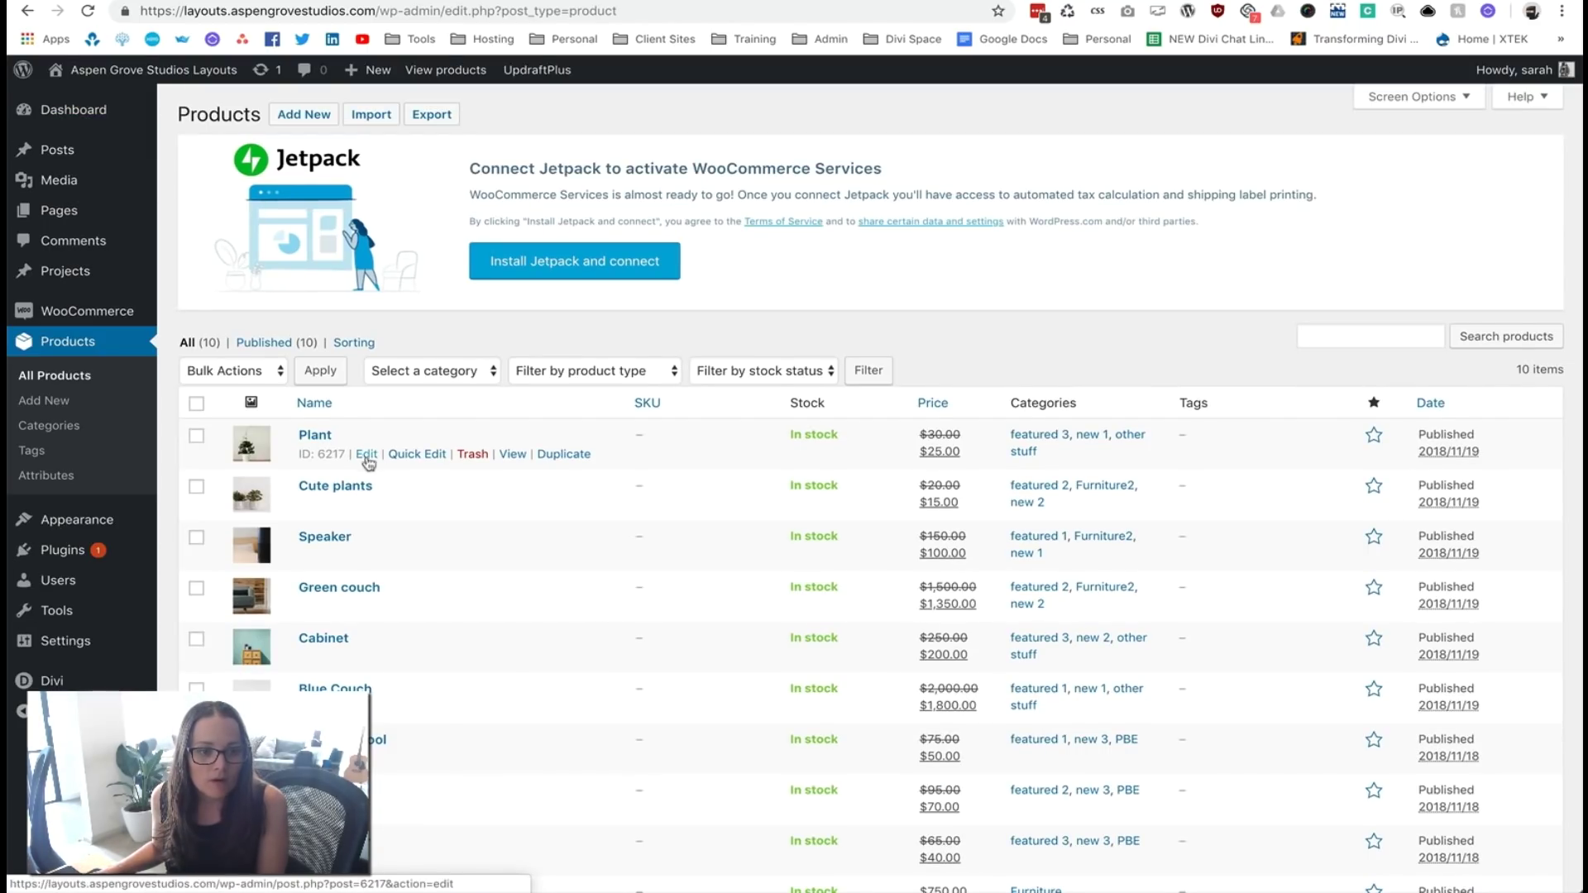
scroll(382, 619, "down", 2)
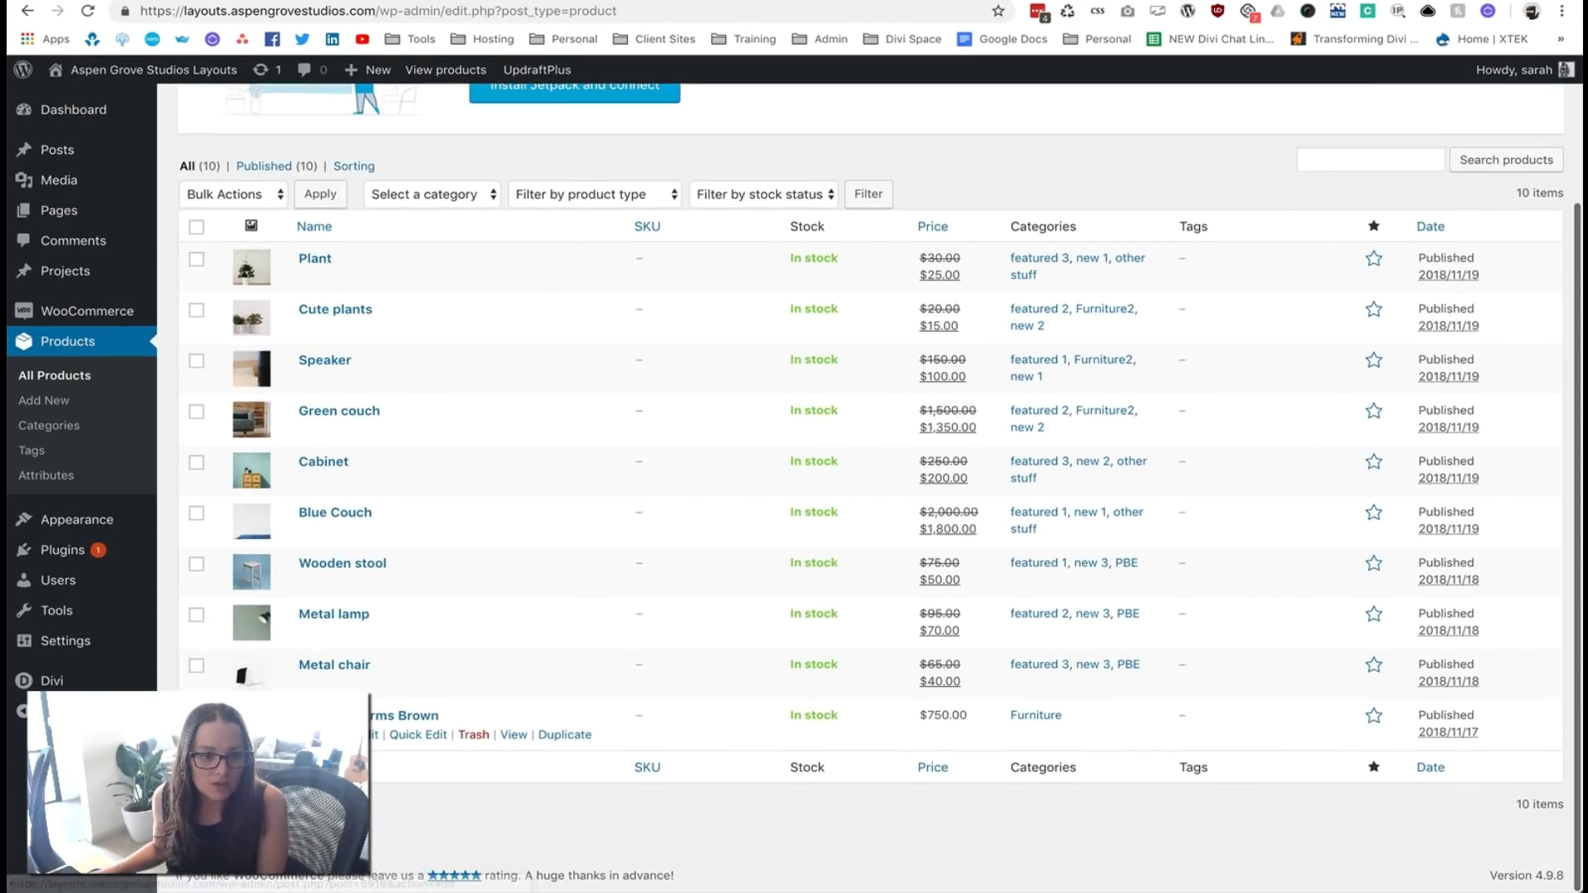
left_click(373, 734)
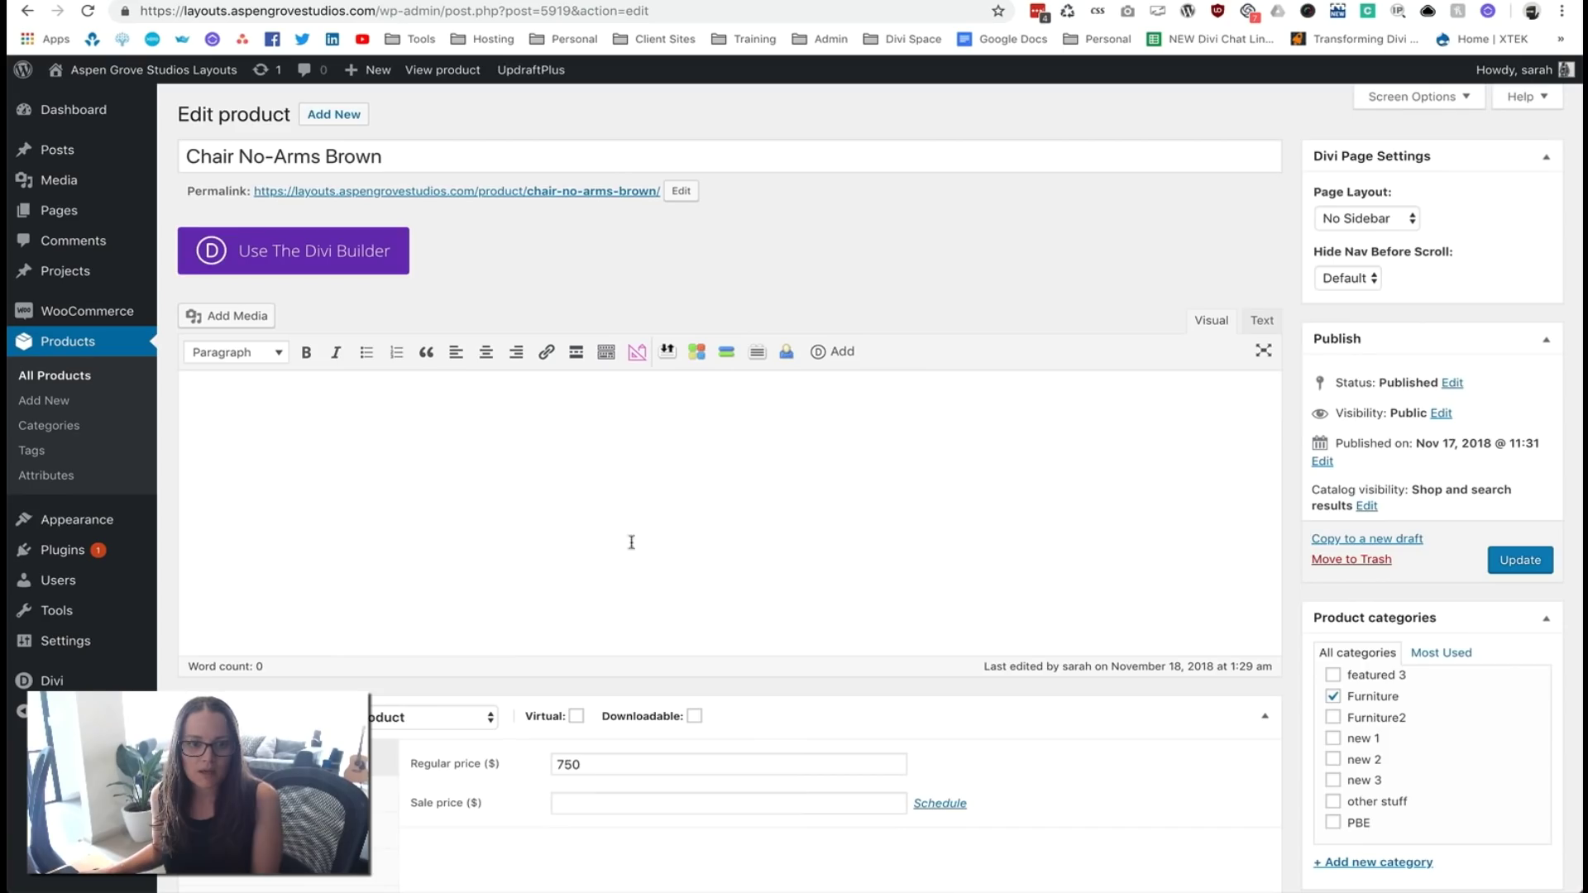
Compare the product's main description with its short description, which holds the PBE chair product info section layout
scroll(637, 533, "down", 3)
scroll(644, 526, "down", 5)
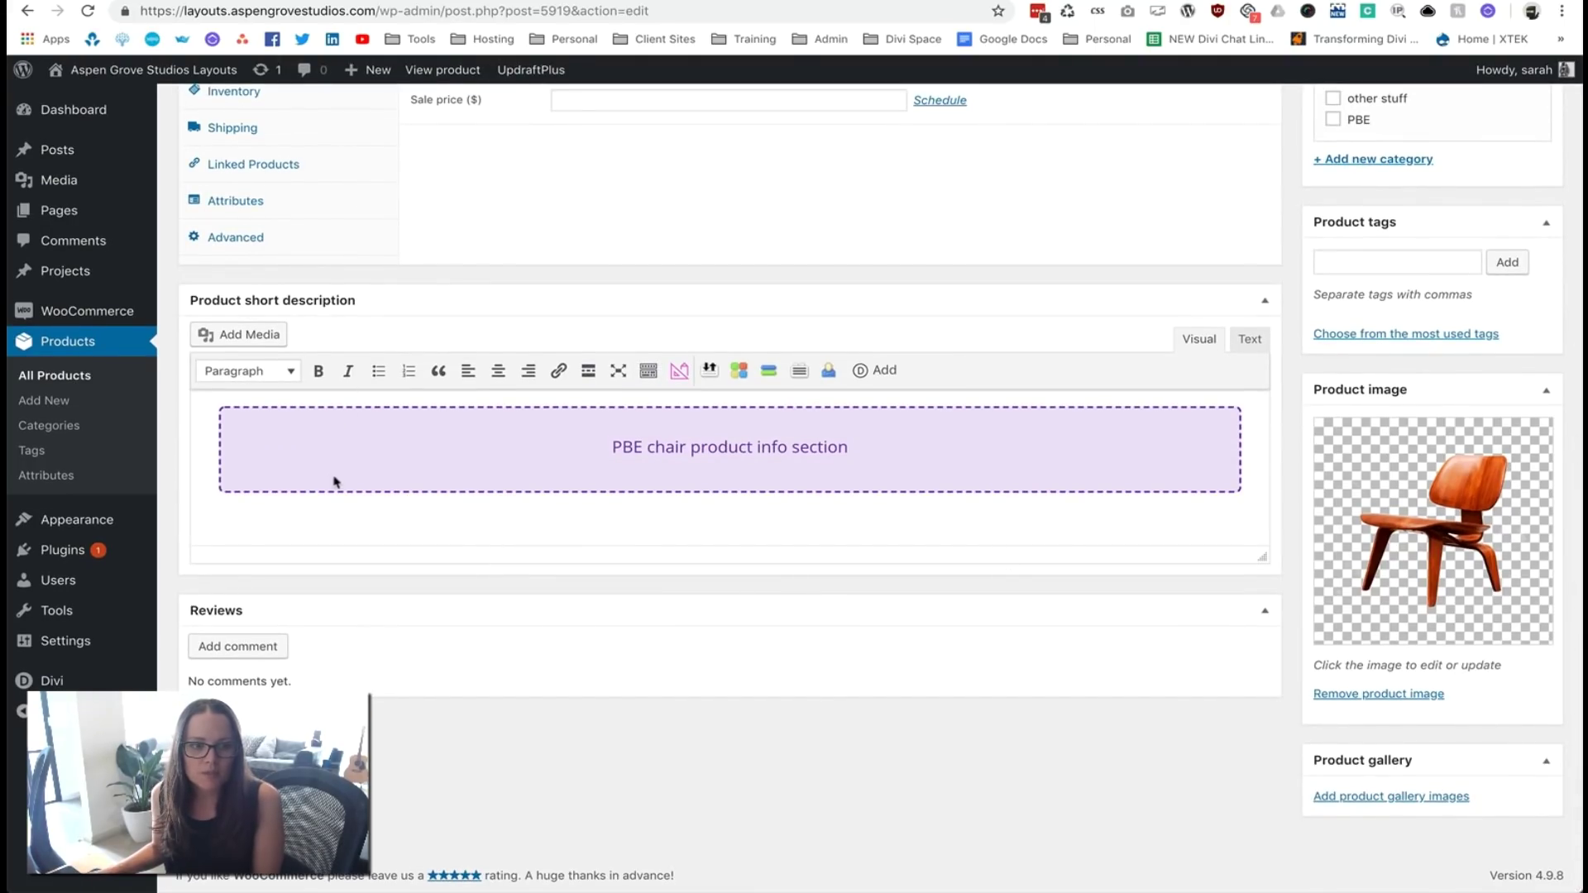
scroll(287, 402, "up", 10)
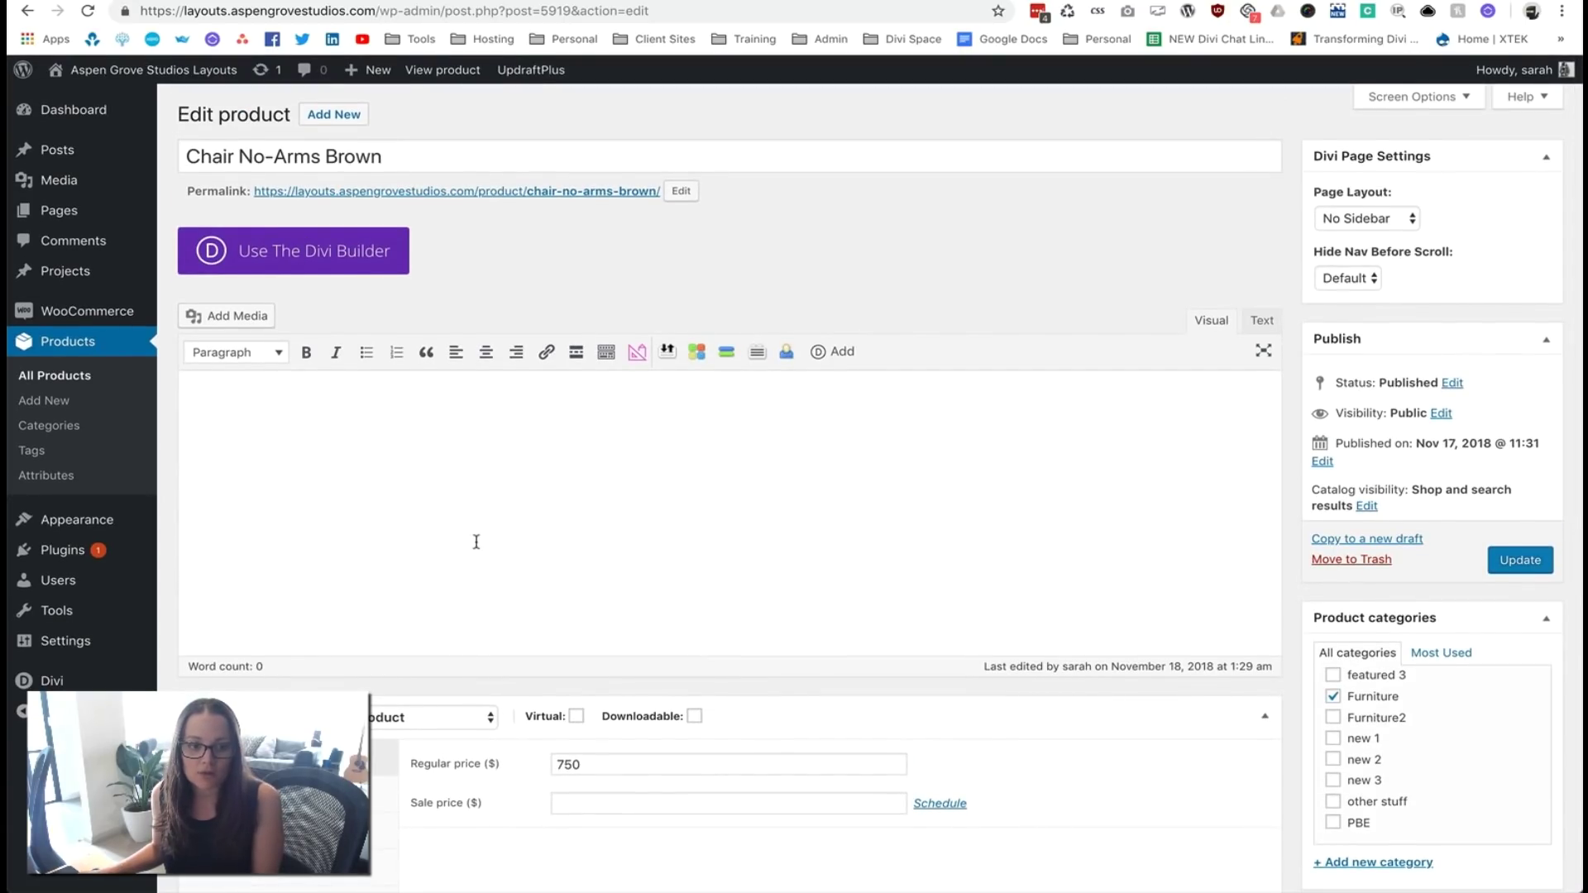
scroll(476, 542, "down", 10)
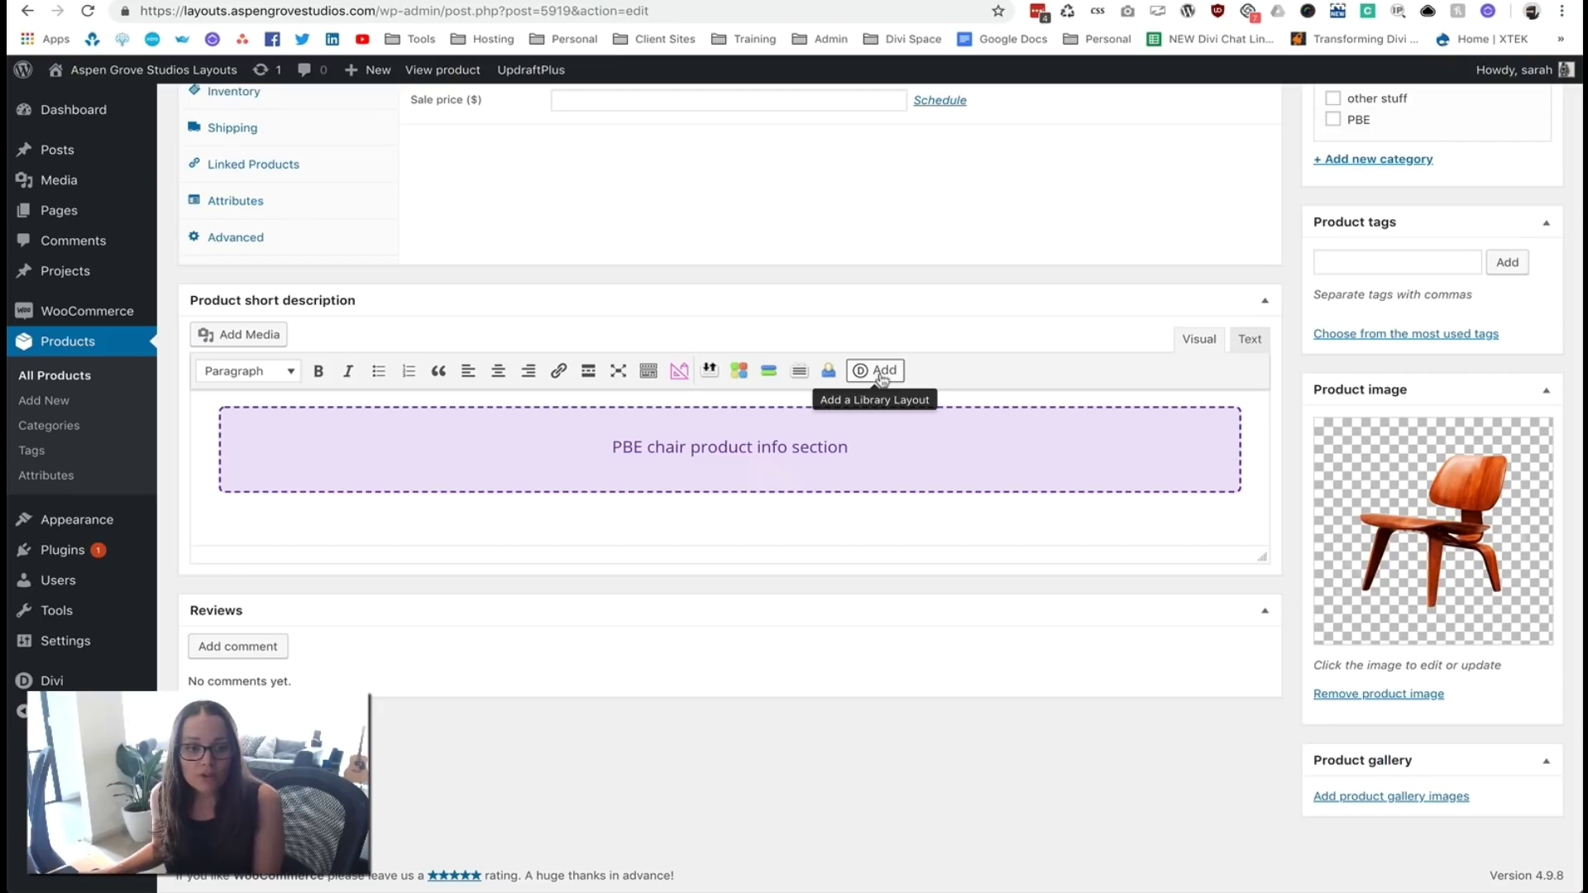
Inspect the short description's source code and its global module ID, and return it to the visual view
left_click(1250, 342)
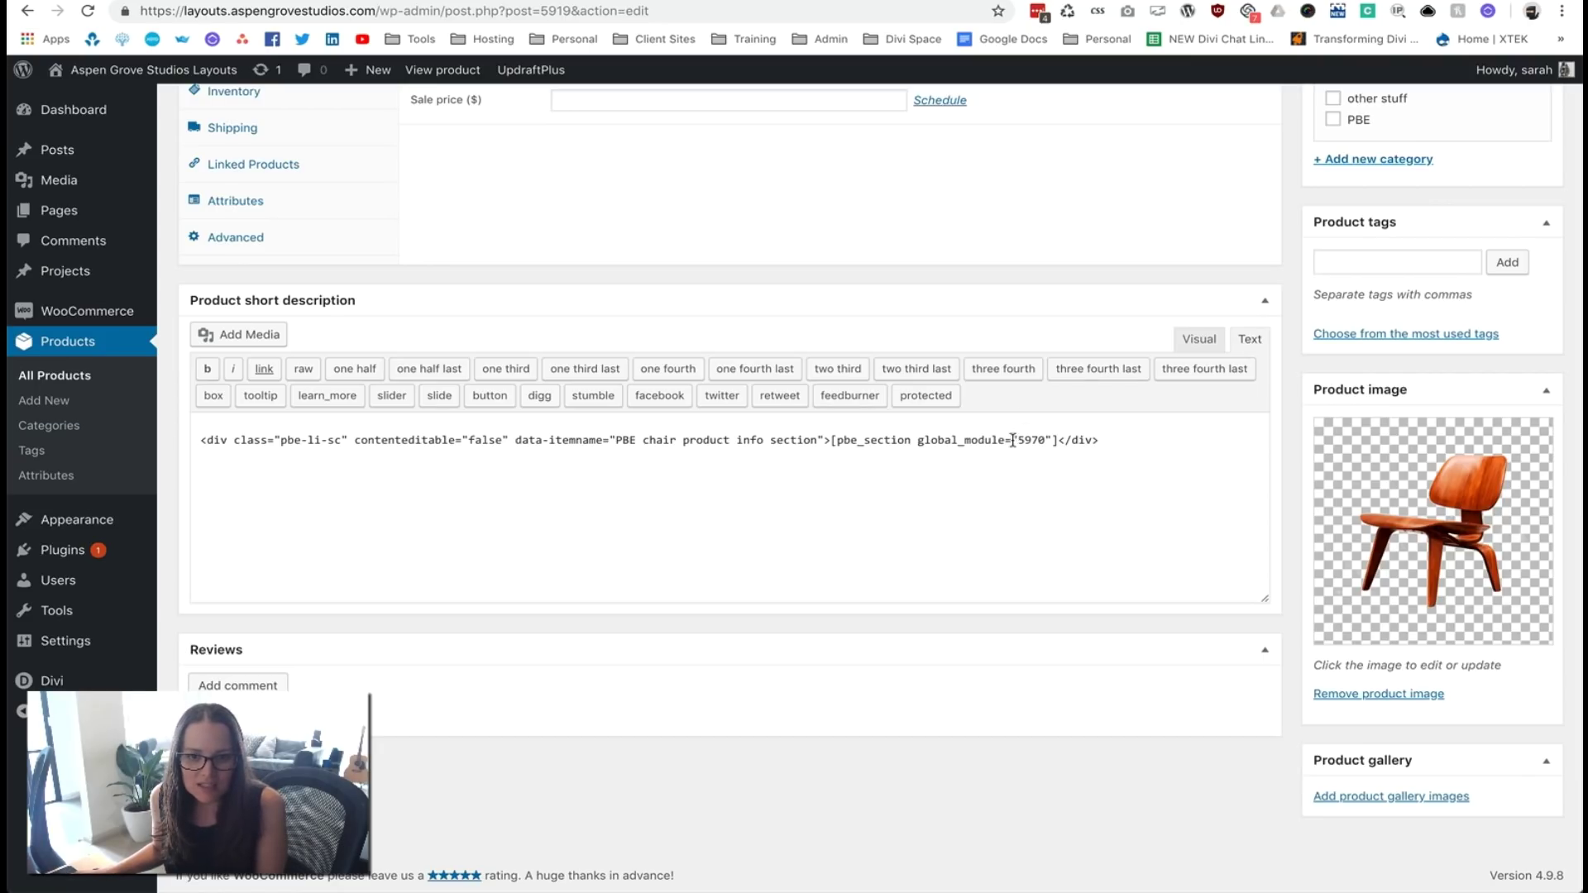
left_click_drag(1017, 439, 1047, 440)
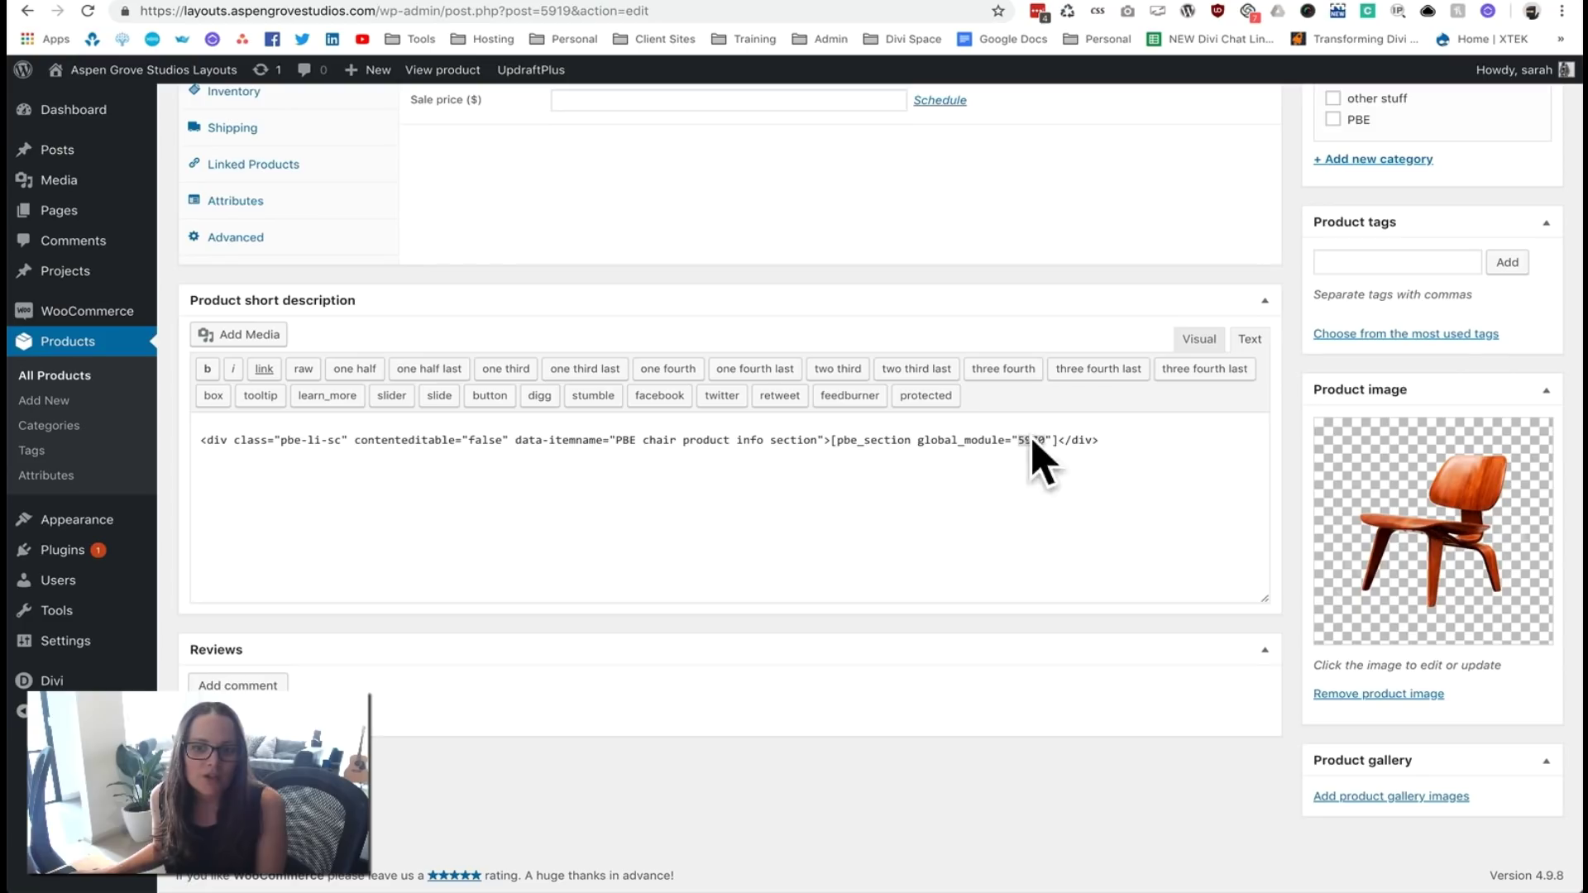
left_click(1200, 339)
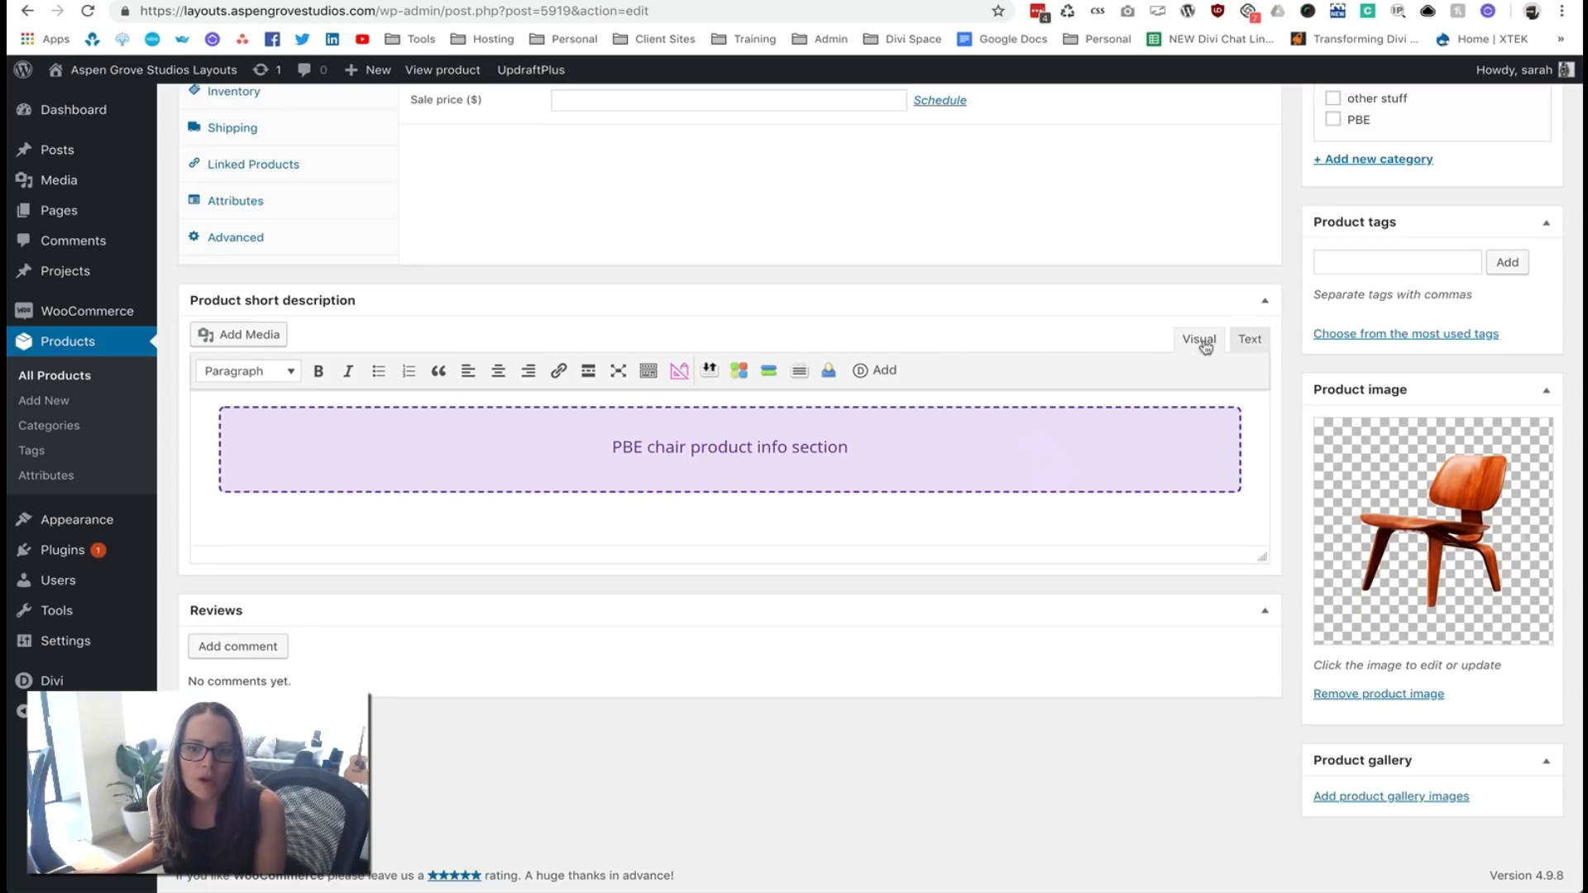
scroll(886, 501, "up", 4)
scroll(885, 508, "up", 5)
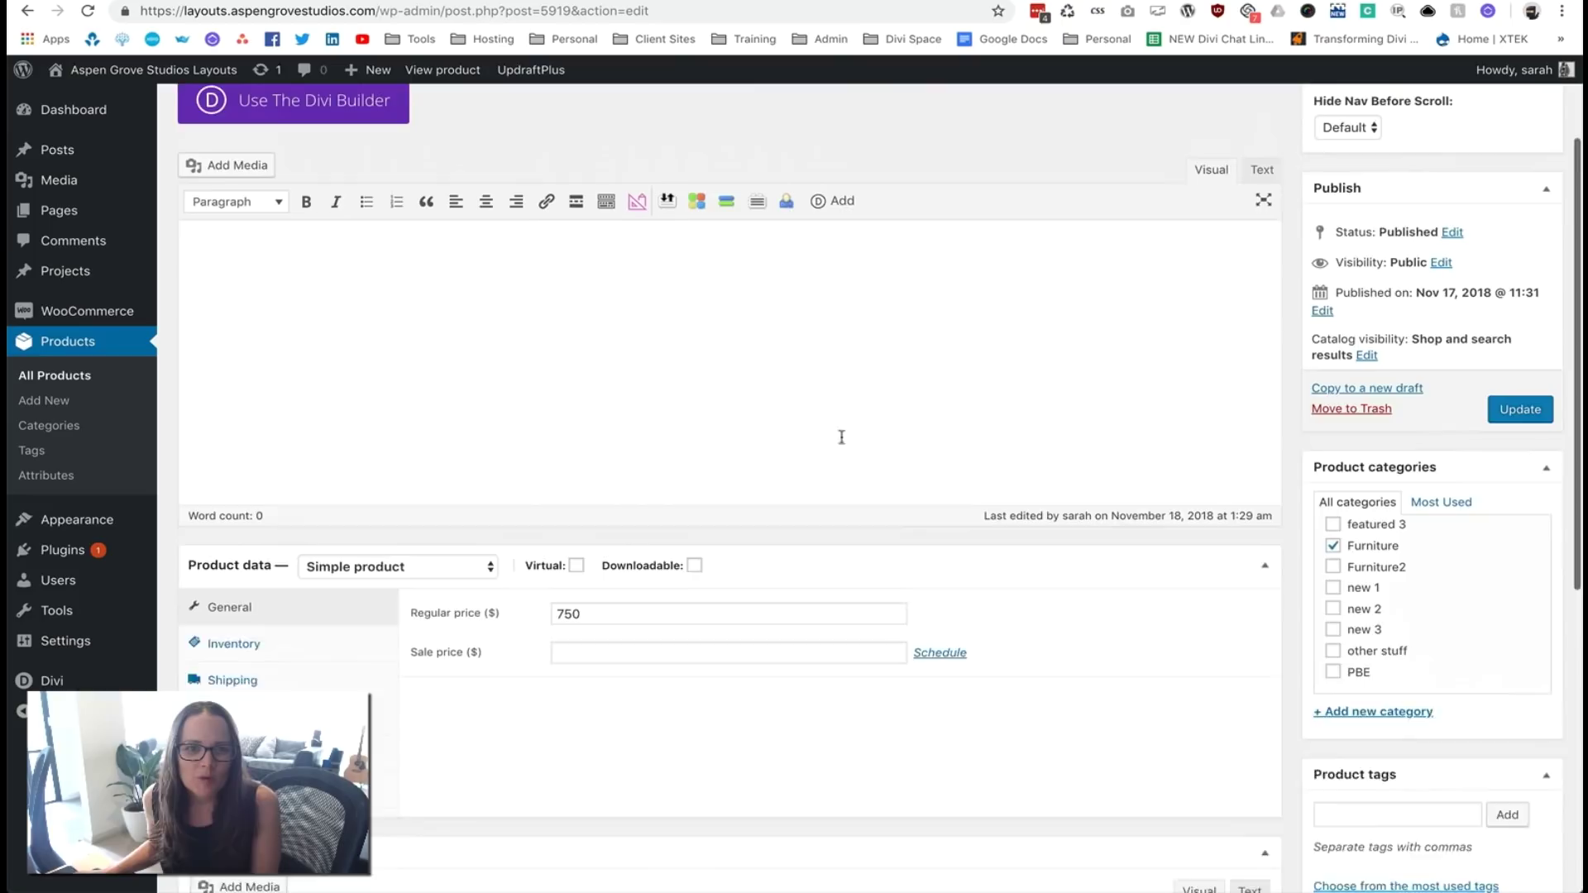